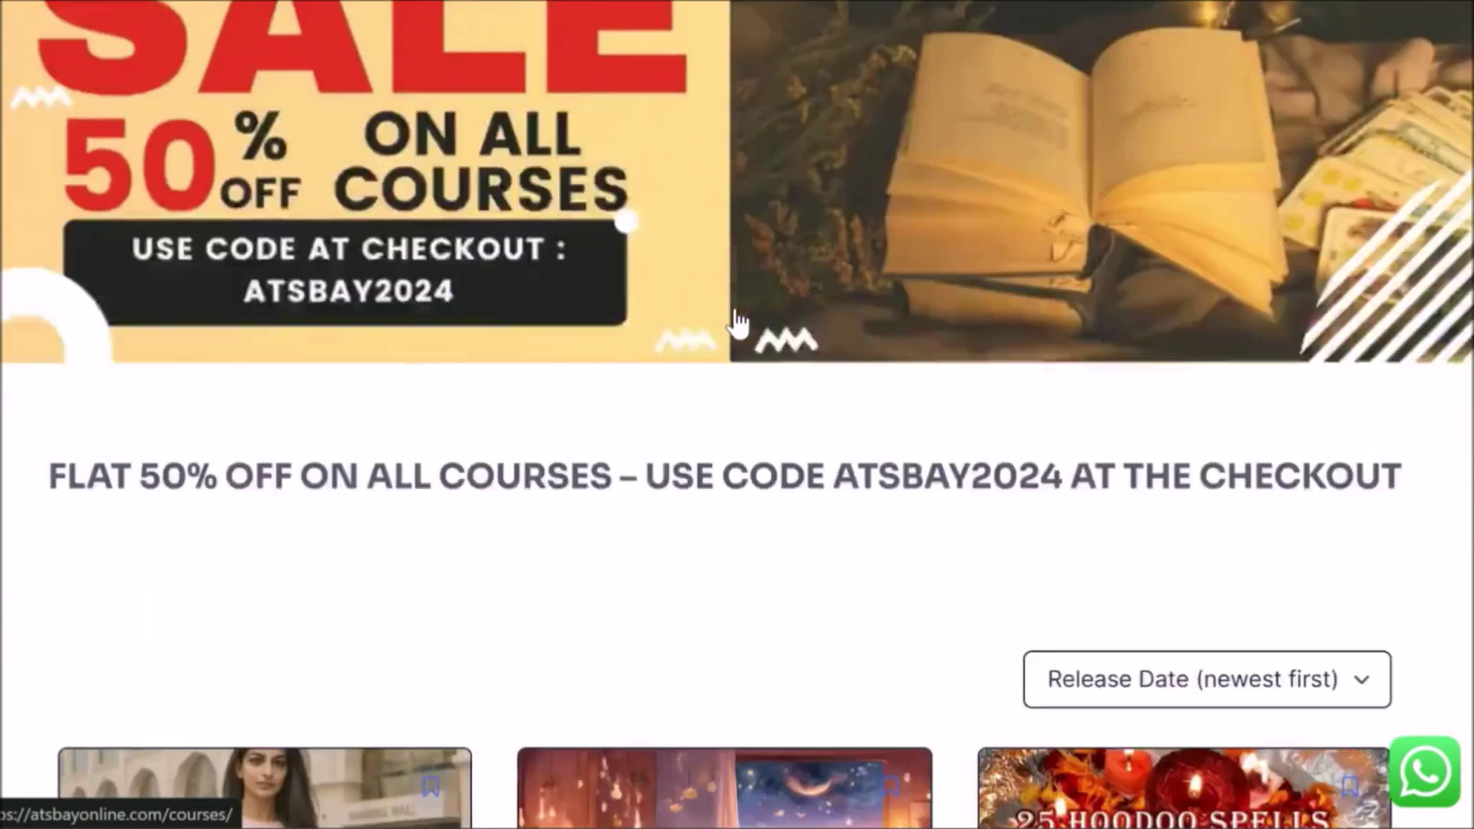
{"action": "scroll", "coordinate": [738, 323], "scroll_direction": "up", "scroll_amount": 2}
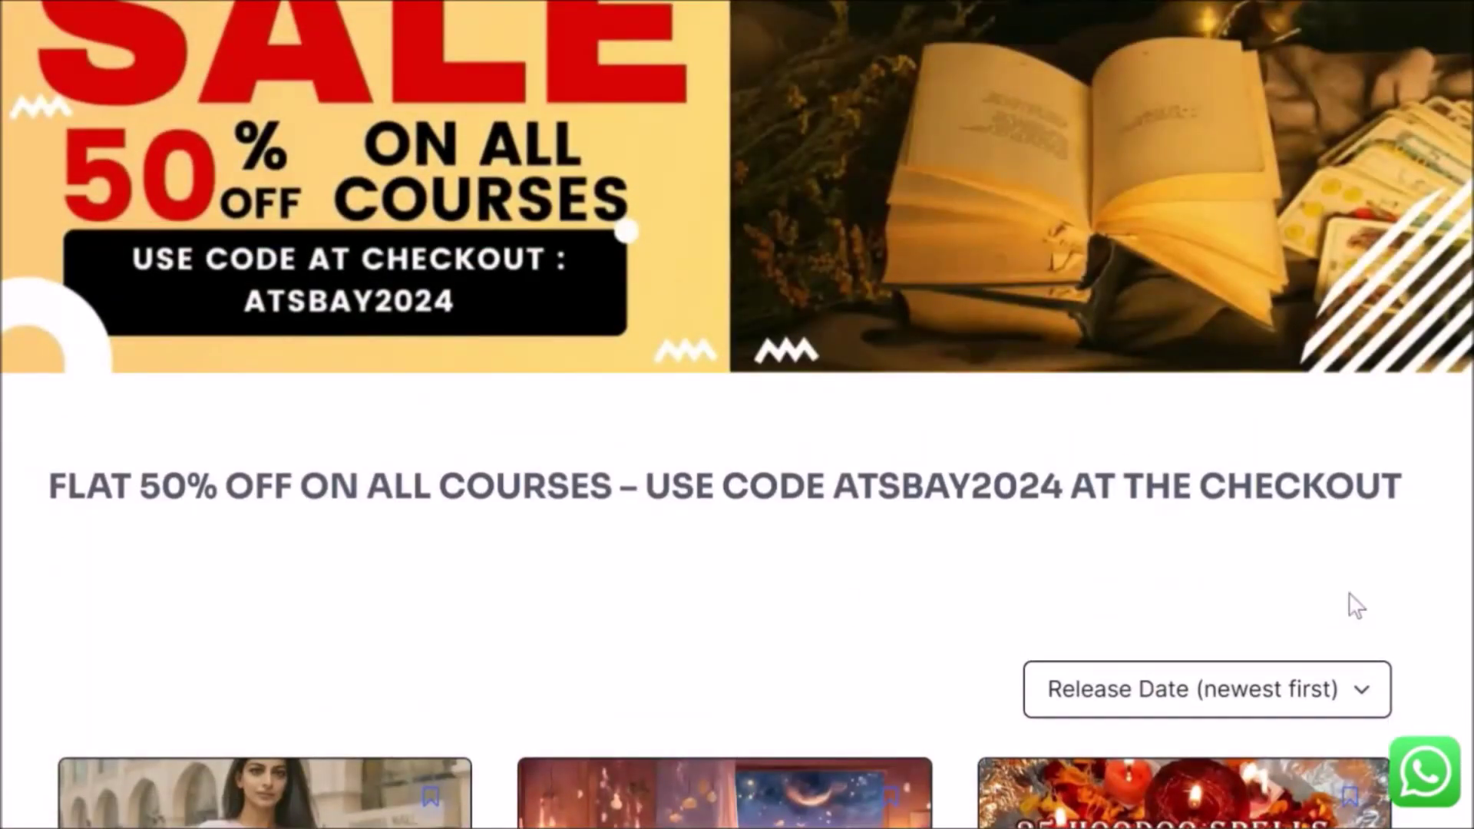
{"action": "scroll", "coordinate": [1459, 506], "scroll_direction": "up", "scroll_amount": 2}
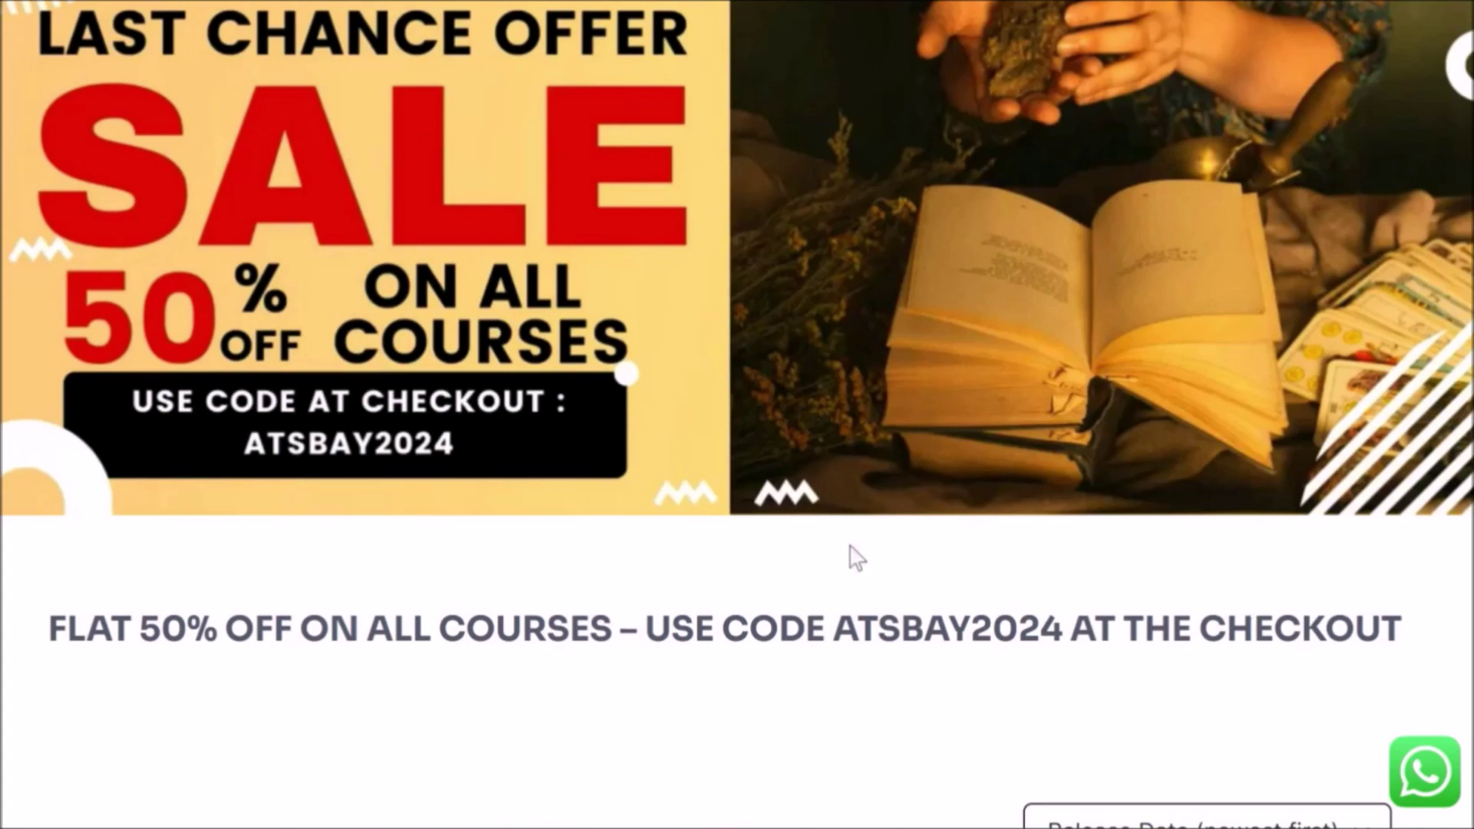
{"action": "scroll", "coordinate": [405, 527], "scroll_direction": "down", "scroll_amount": 8}
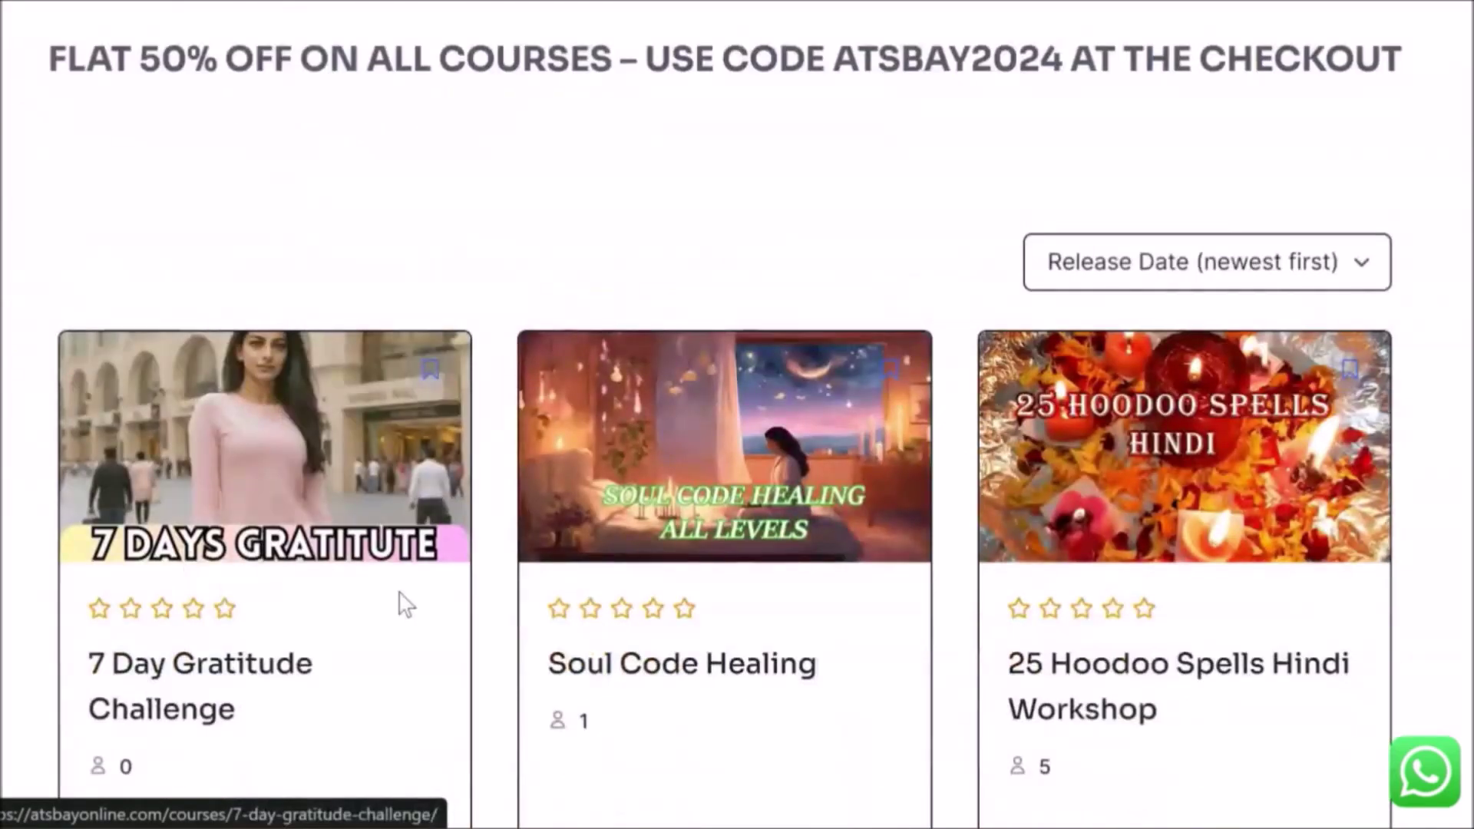
{"action": "scroll", "coordinate": [384, 588], "scroll_direction": "down", "scroll_amount": 4}
{"action": "scroll", "coordinate": [330, 546], "scroll_direction": "down", "scroll_amount": 2}
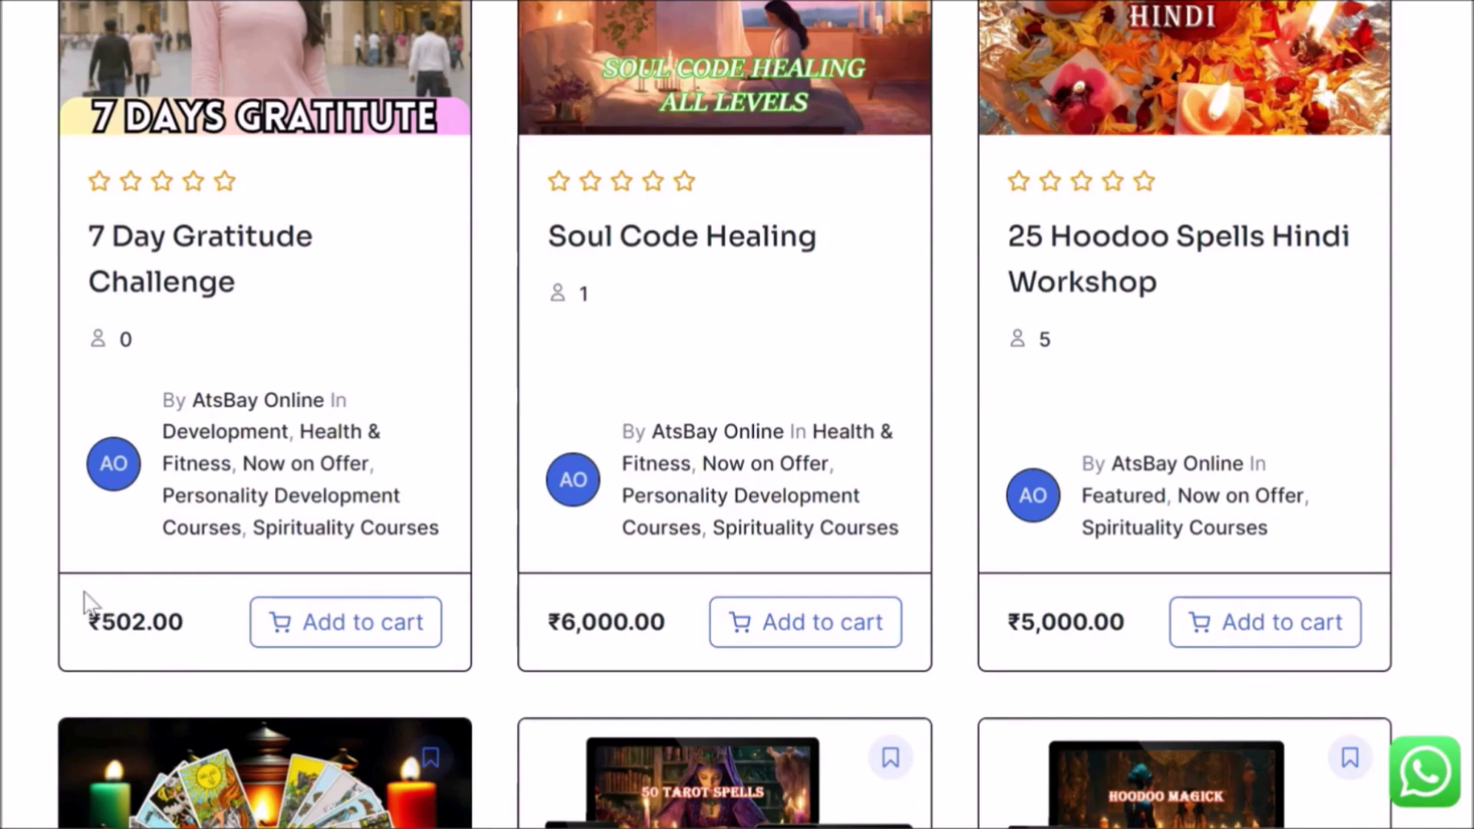
{"action": "scroll", "coordinate": [380, 480], "scroll_direction": "up", "scroll_amount": 5}
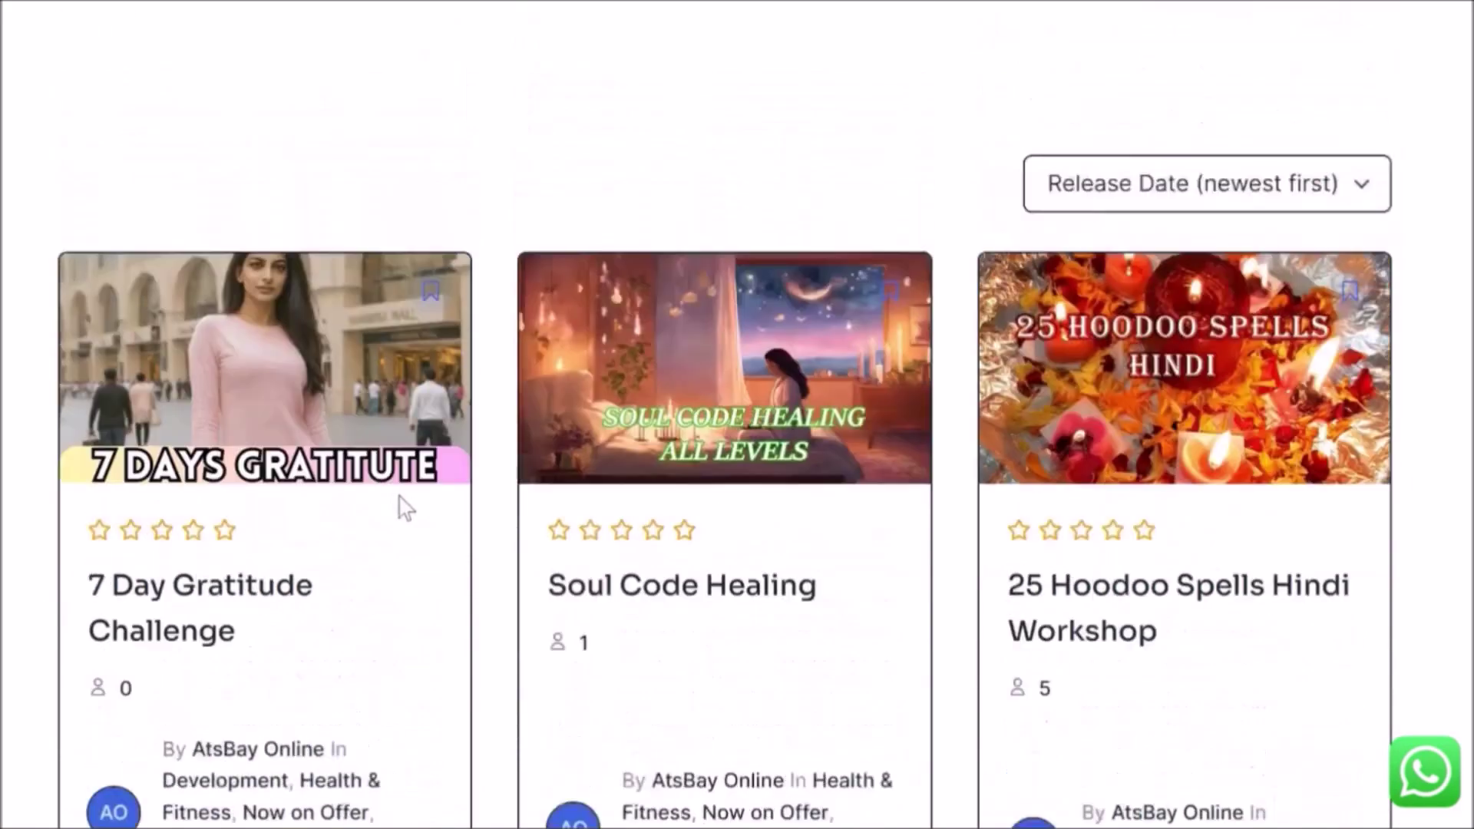
{"action": "scroll", "coordinate": [404, 508], "scroll_direction": "up", "scroll_amount": 12}
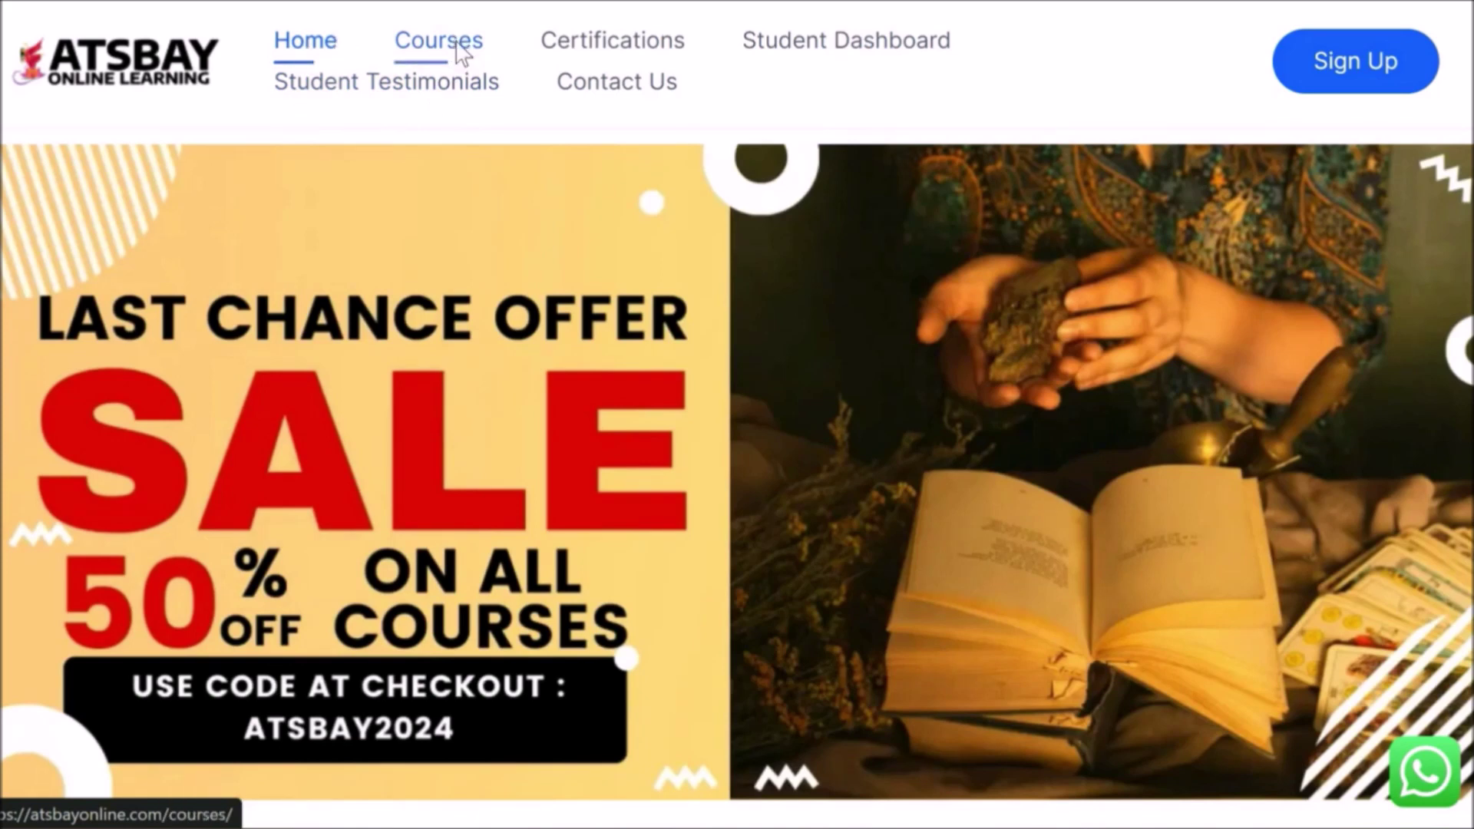
Step: Open the Courses catalogue and browse its first page of course listings
{"action": "left_click", "coordinate": [459, 54]}
{"action": "scroll", "coordinate": [691, 461], "scroll_direction": "down", "scroll_amount": 4}
{"action": "scroll", "coordinate": [691, 461], "scroll_direction": "down", "scroll_amount": 15}
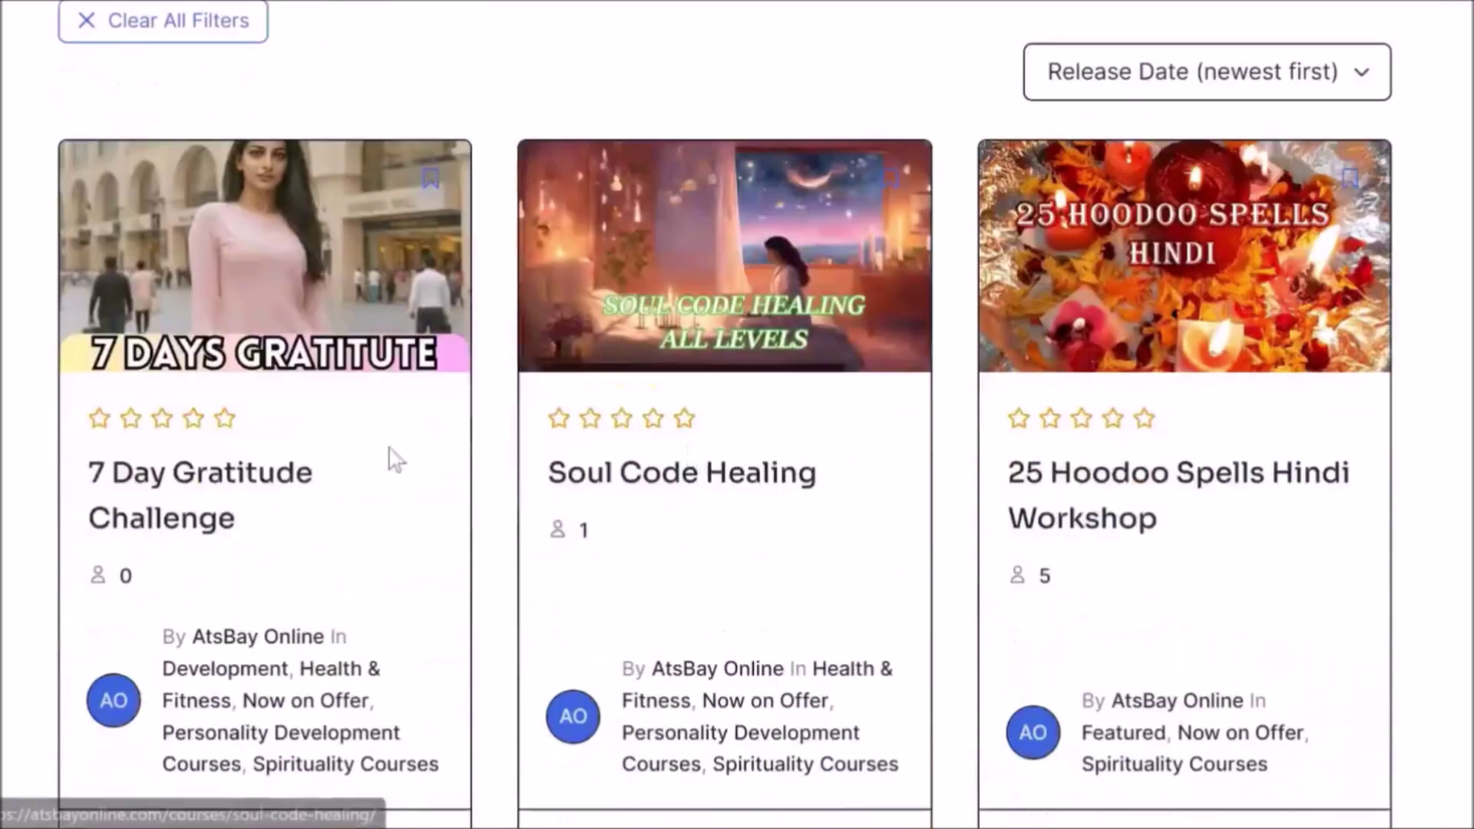
{"action": "scroll", "coordinate": [799, 527], "scroll_direction": "down", "scroll_amount": 7}
{"action": "scroll", "coordinate": [799, 517], "scroll_direction": "down", "scroll_amount": 13}
{"action": "scroll", "coordinate": [799, 529], "scroll_direction": "down", "scroll_amount": 12}
{"action": "scroll", "coordinate": [799, 527], "scroll_direction": "down", "scroll_amount": 10}
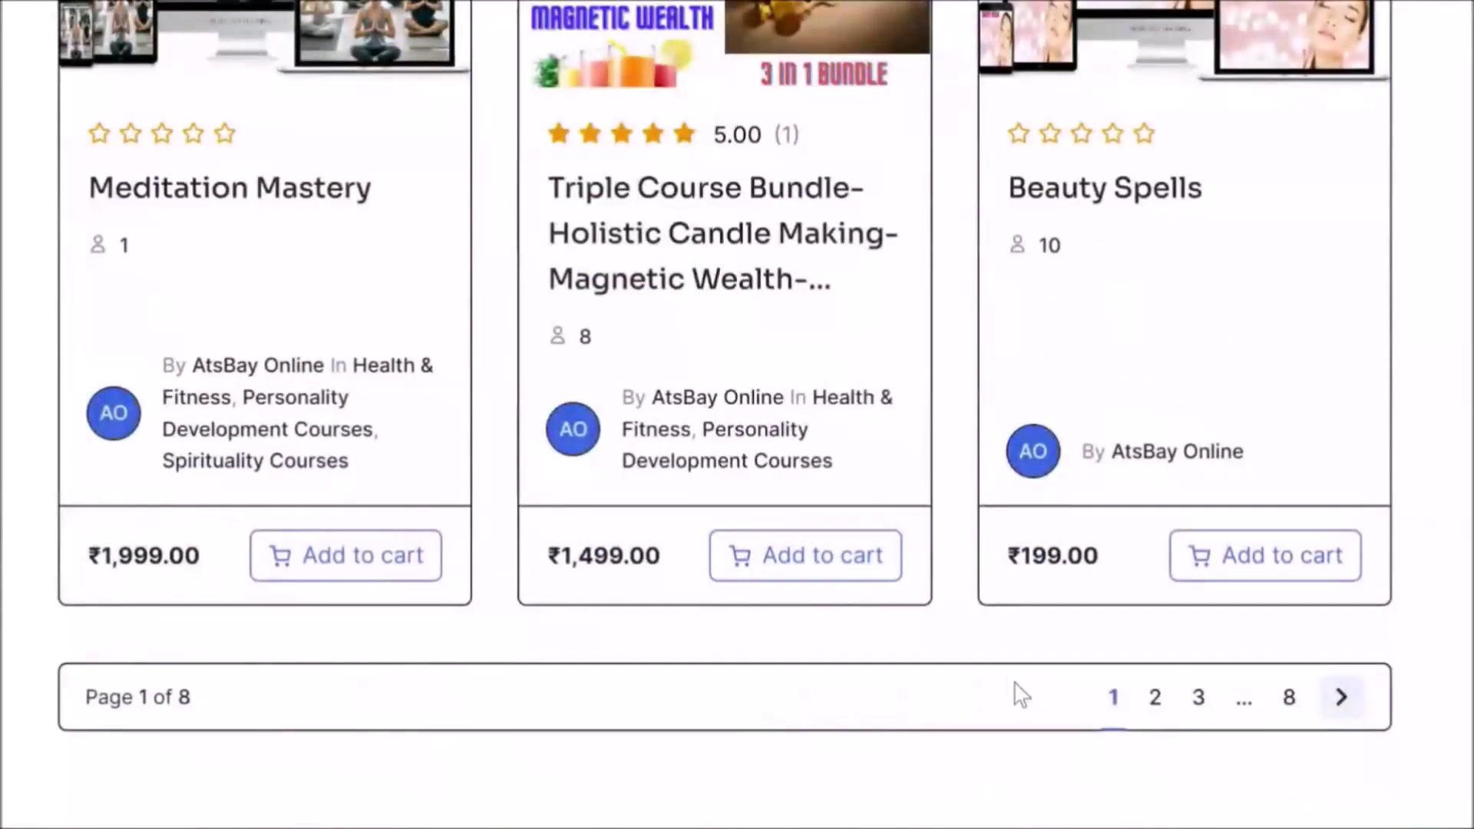
Step: Move to page 2 of the Courses catalogue and look through its listings
{"action": "left_click", "coordinate": [1155, 699]}
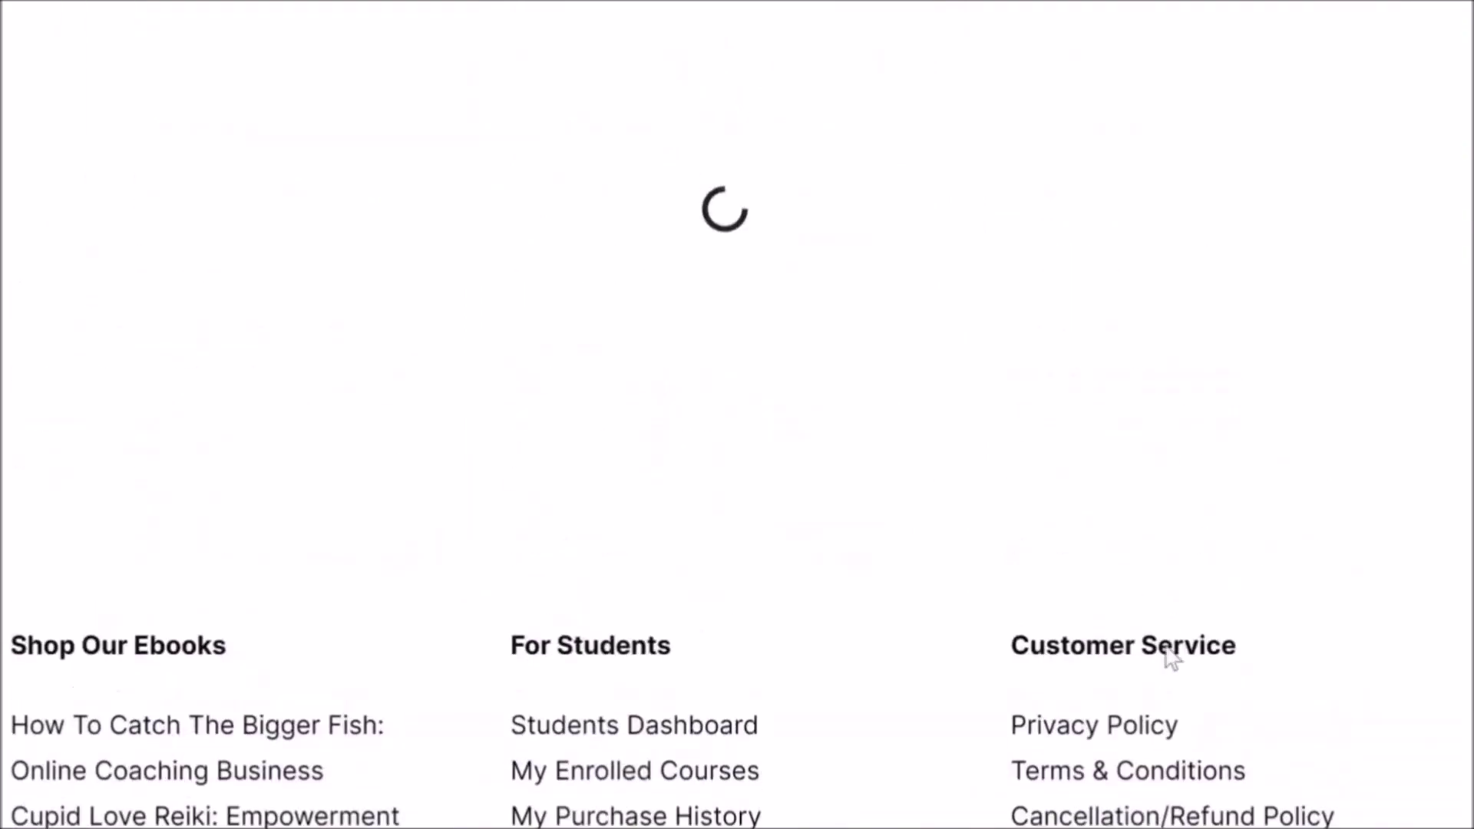
{"action": "scroll", "coordinate": [1135, 599], "scroll_direction": "up", "scroll_amount": 11}
{"action": "scroll", "coordinate": [1139, 591], "scroll_direction": "down", "scroll_amount": 10}
{"action": "scroll", "coordinate": [1139, 591], "scroll_direction": "down", "scroll_amount": 8}
{"action": "scroll", "coordinate": [1139, 587], "scroll_direction": "up", "scroll_amount": 18}
{"action": "scroll", "coordinate": [1136, 586], "scroll_direction": "up", "scroll_amount": 15}
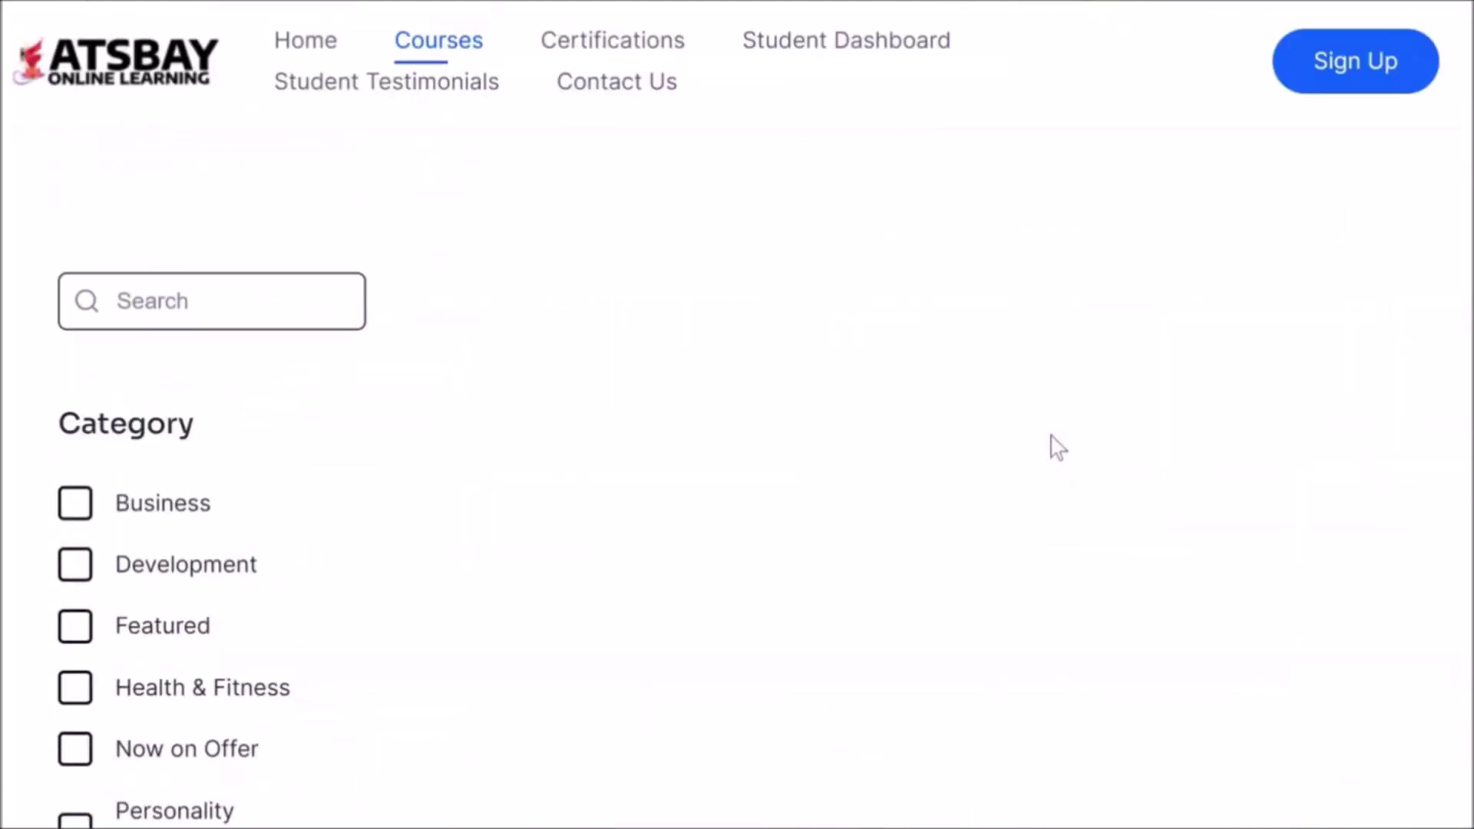
Step: Return to the home page, show the browser's bookmarks panel, and open the site's side menu
{"action": "left_click", "coordinate": [297, 52]}
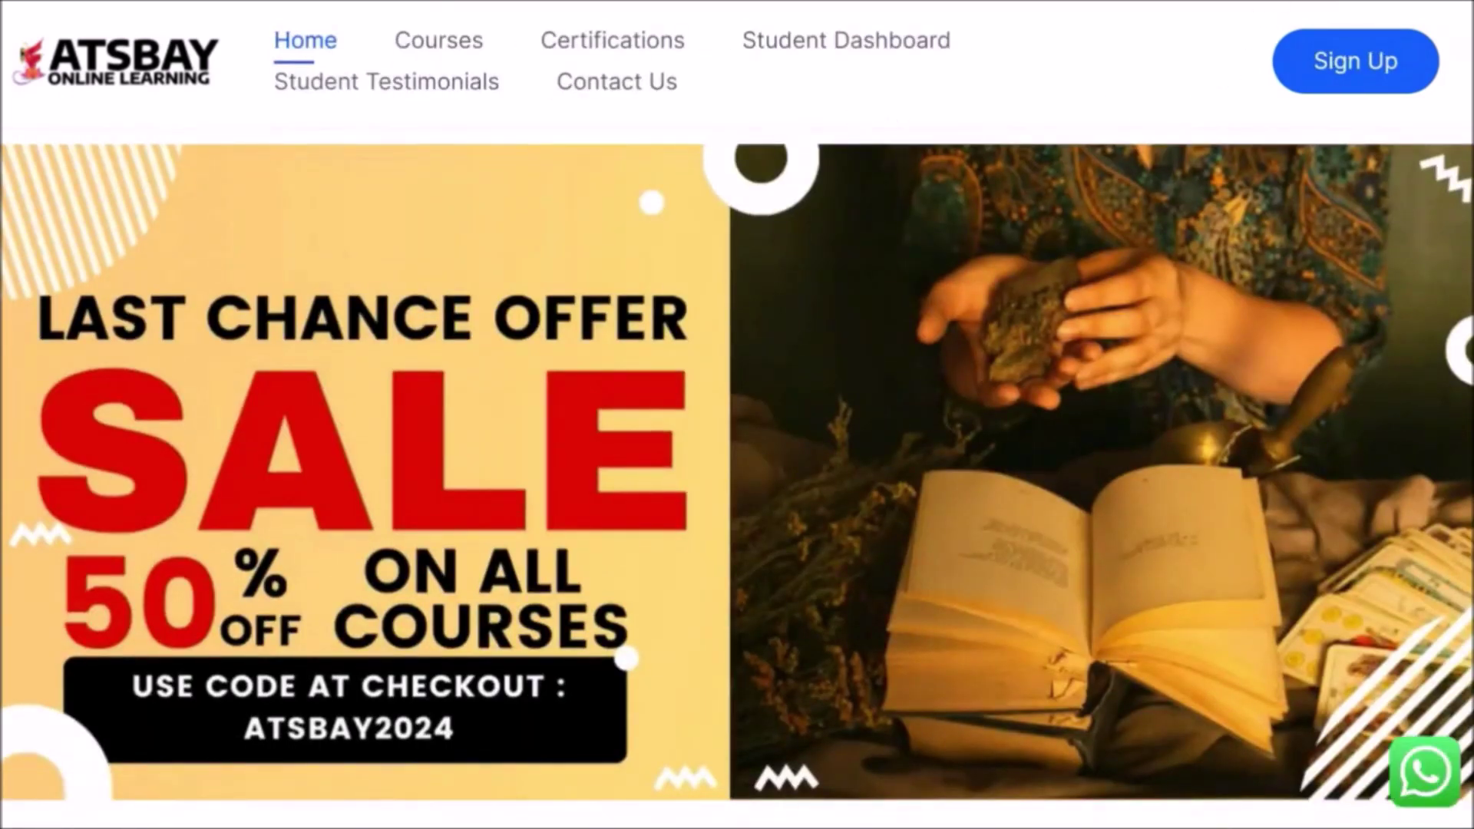
{"action": "left_click", "coordinate": [1094, 135]}
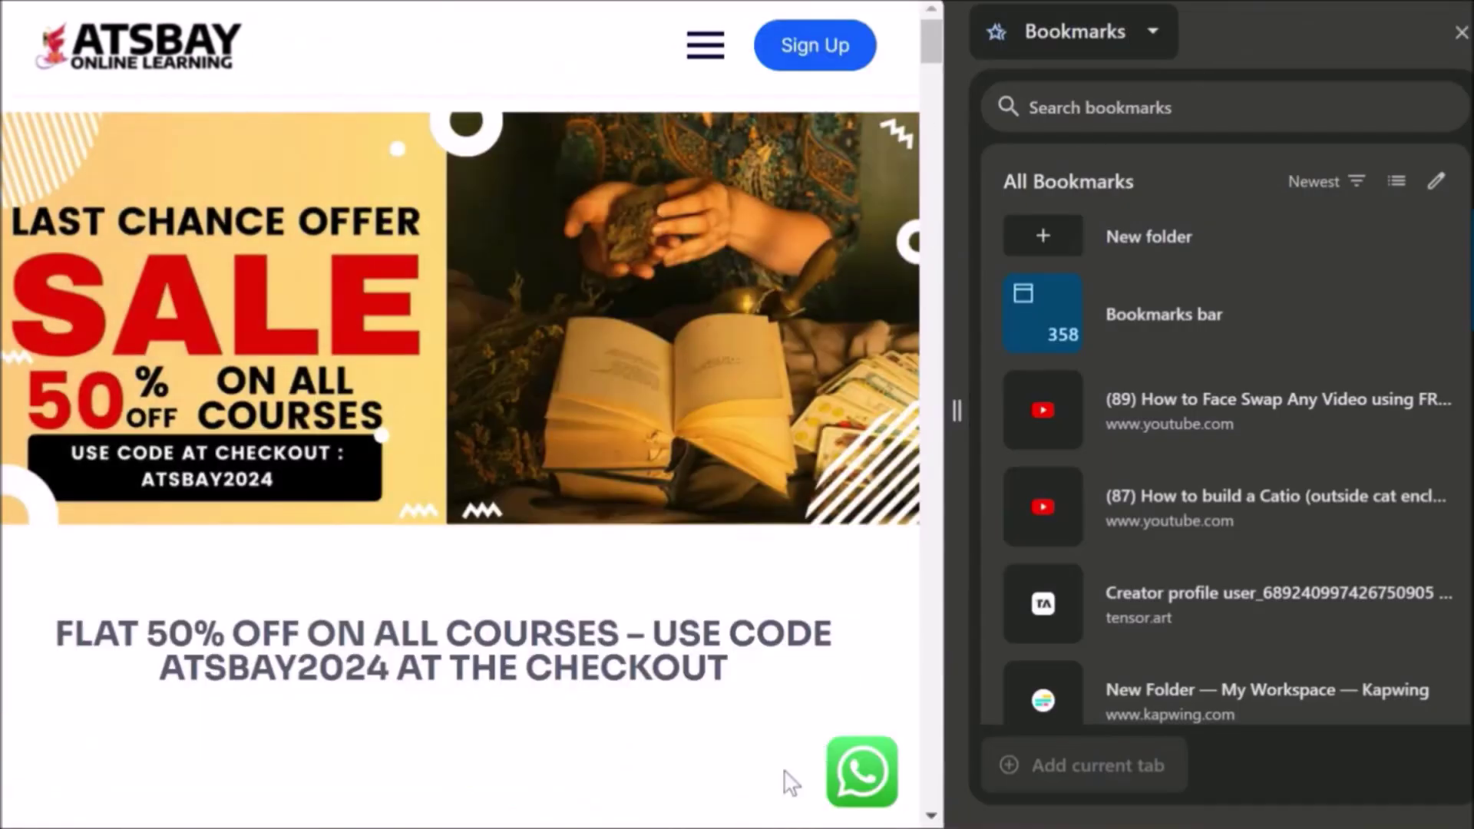
{"action": "left_click", "coordinate": [699, 60]}
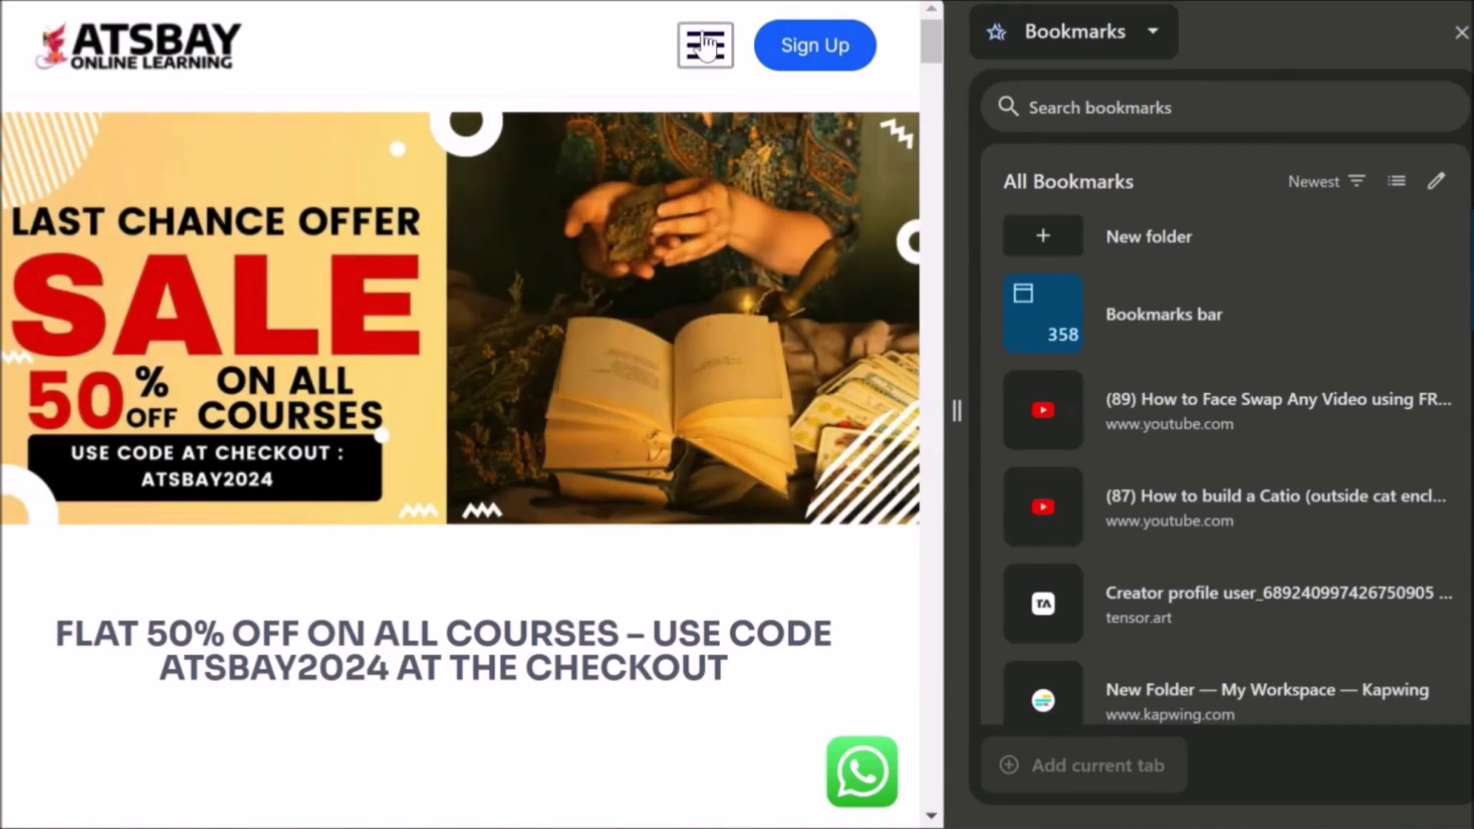
{"action": "left_click", "coordinate": [704, 46]}
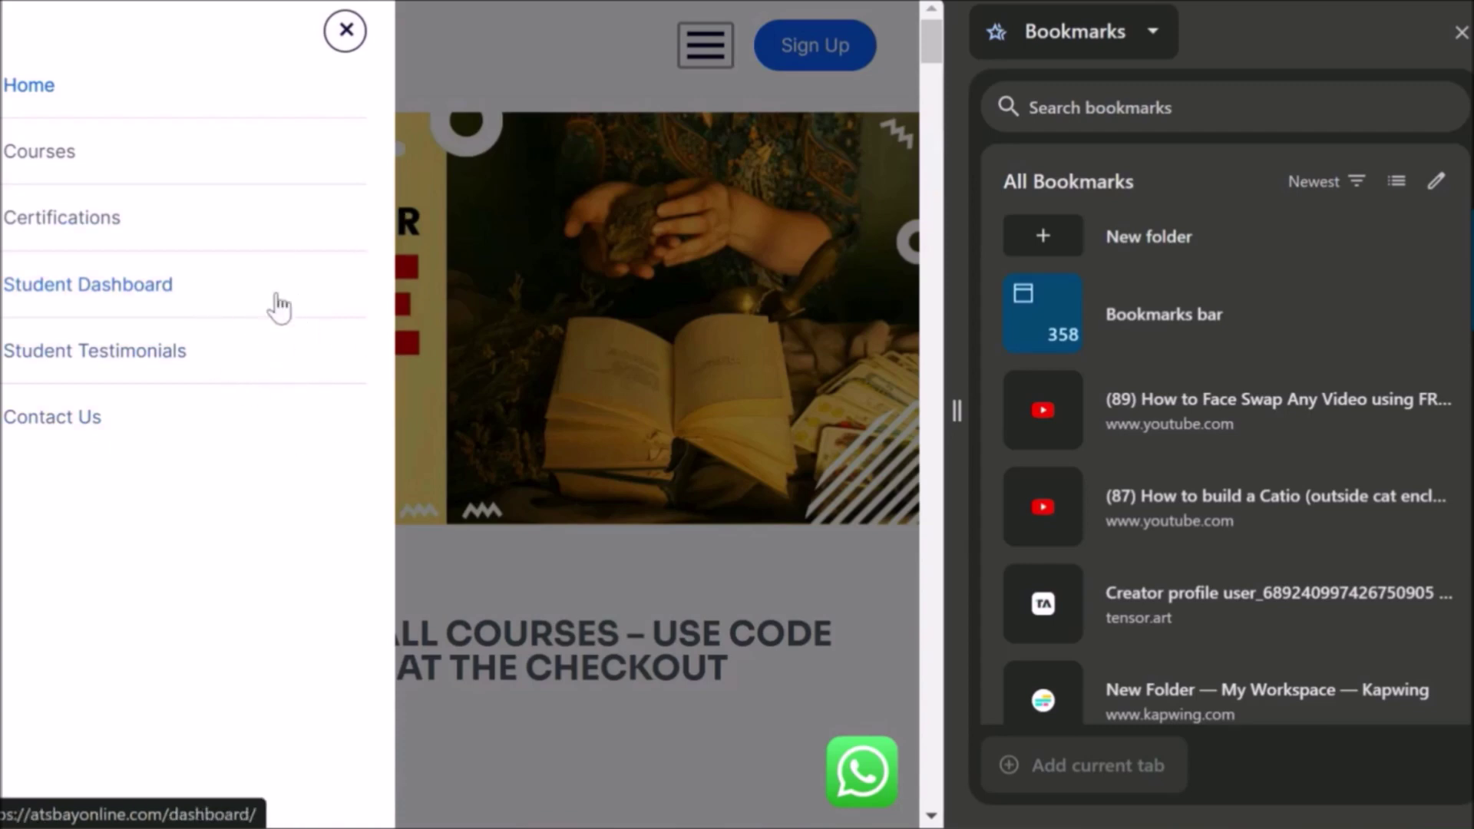
Step: Visit the Student Dashboard sign-in page, then go back to the Courses listing through the side menu
{"action": "left_click", "coordinate": [165, 288]}
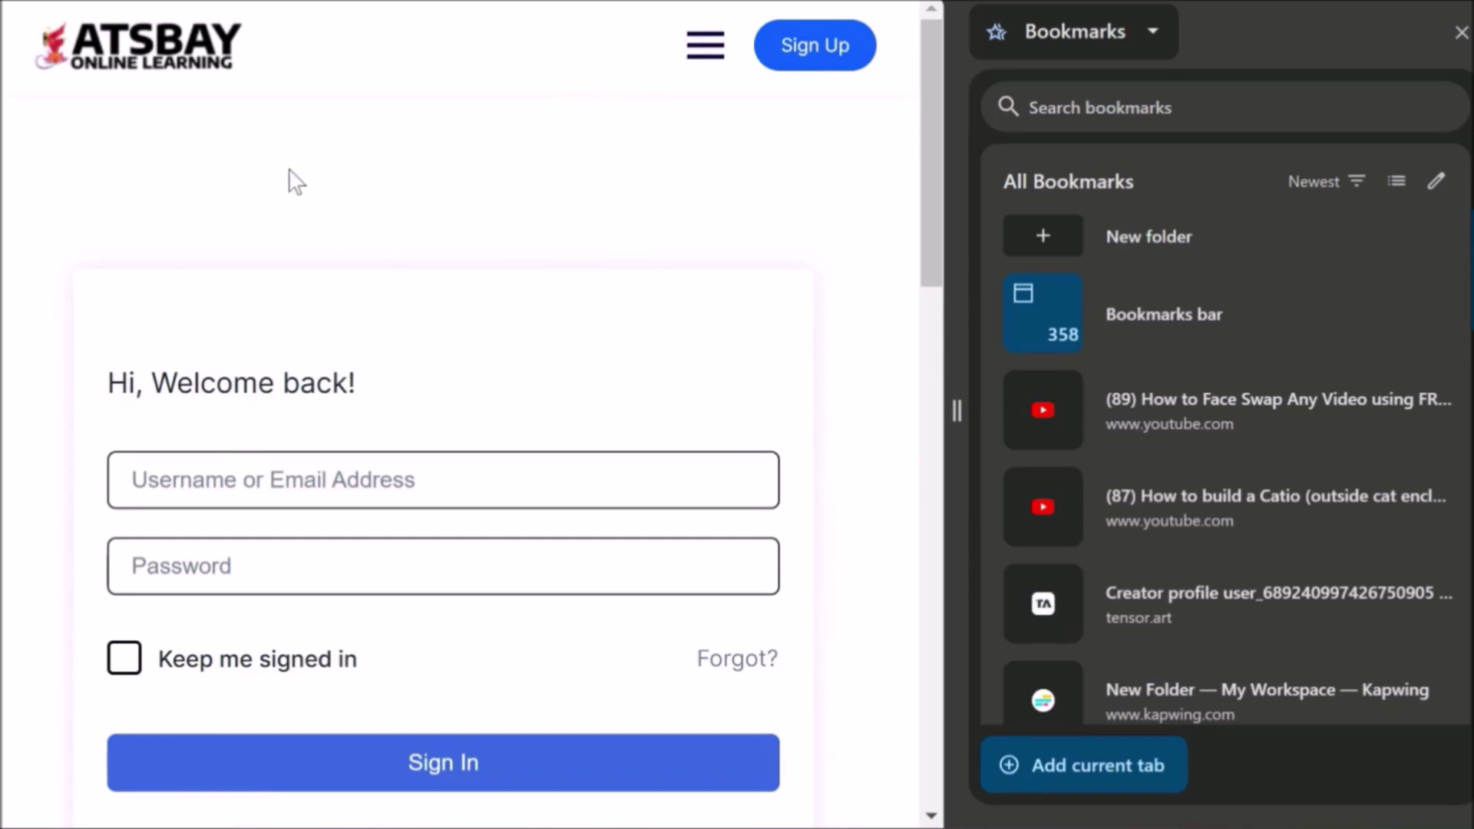
{"action": "left_click", "coordinate": [714, 53]}
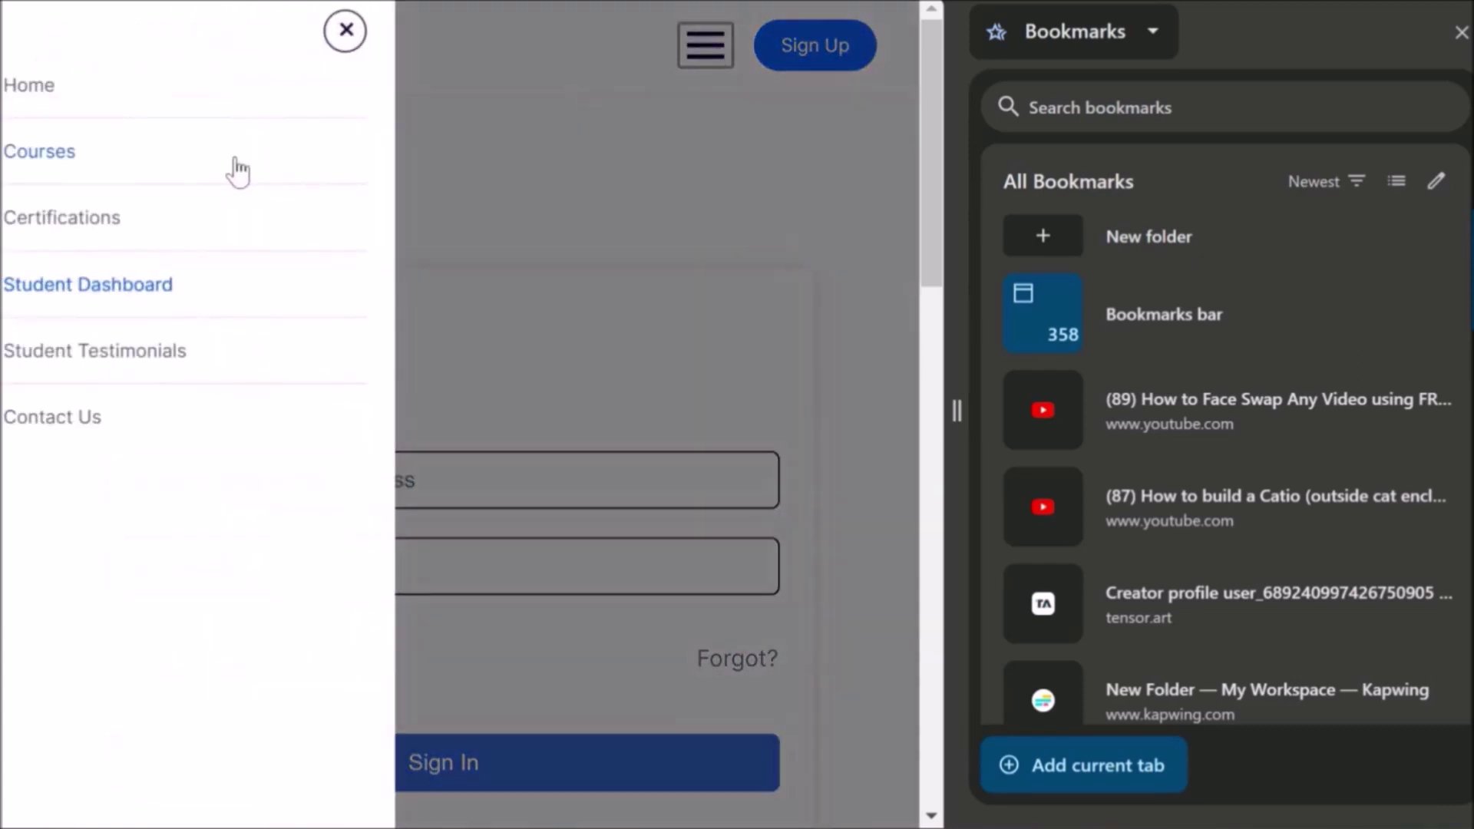
{"action": "left_click", "coordinate": [237, 157]}
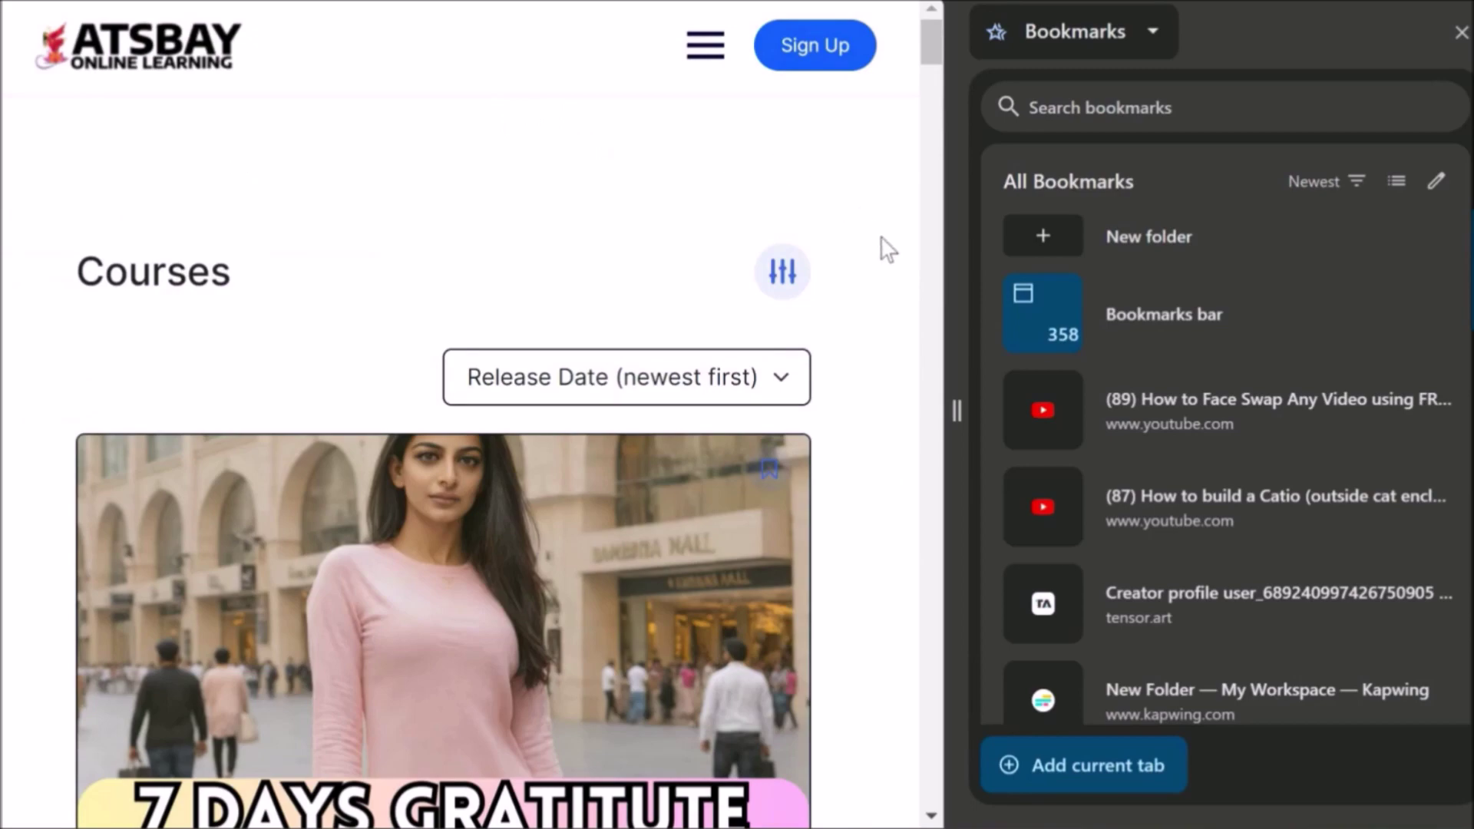
Step: Scroll the Courses listing down to the 50 Tarot Spells card priced ₹1,999.00
{"action": "scroll", "coordinate": [888, 249], "scroll_direction": "down", "scroll_amount": 2}
{"action": "scroll", "coordinate": [884, 258], "scroll_direction": "down", "scroll_amount": 10}
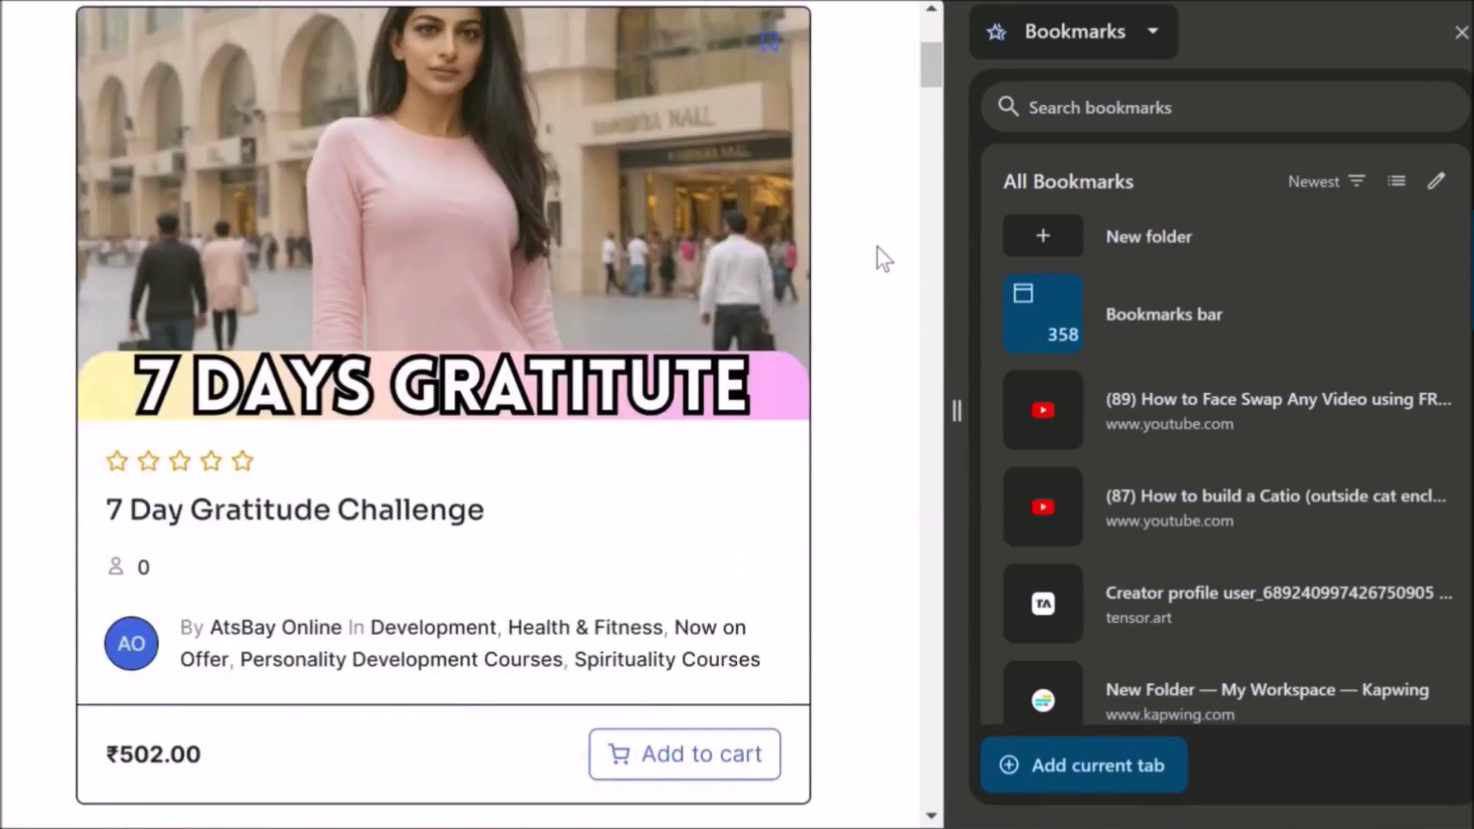
{"action": "scroll", "coordinate": [885, 259], "scroll_direction": "down", "scroll_amount": 12}
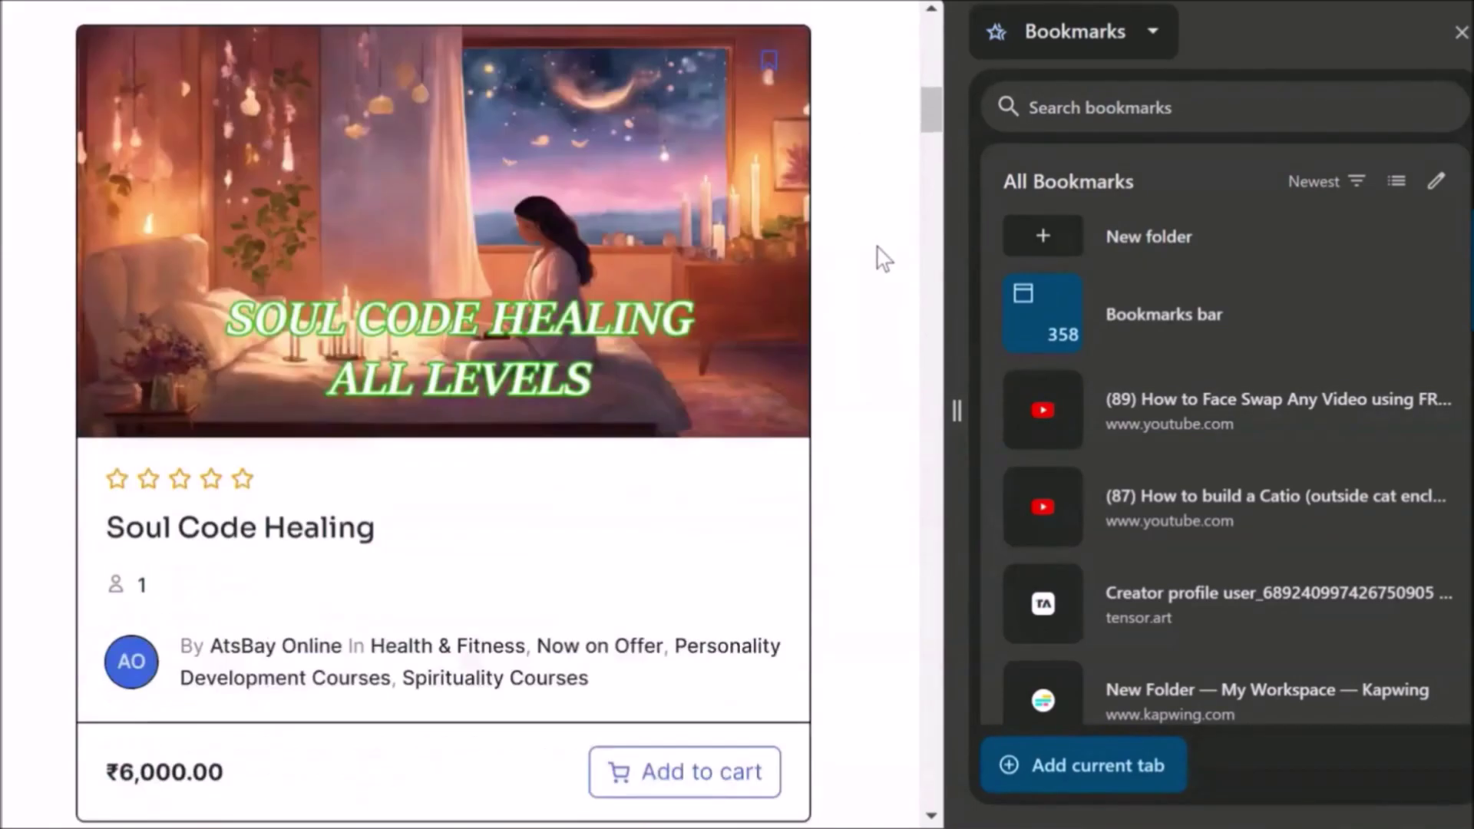
{"action": "scroll", "coordinate": [885, 259], "scroll_direction": "down", "scroll_amount": 14}
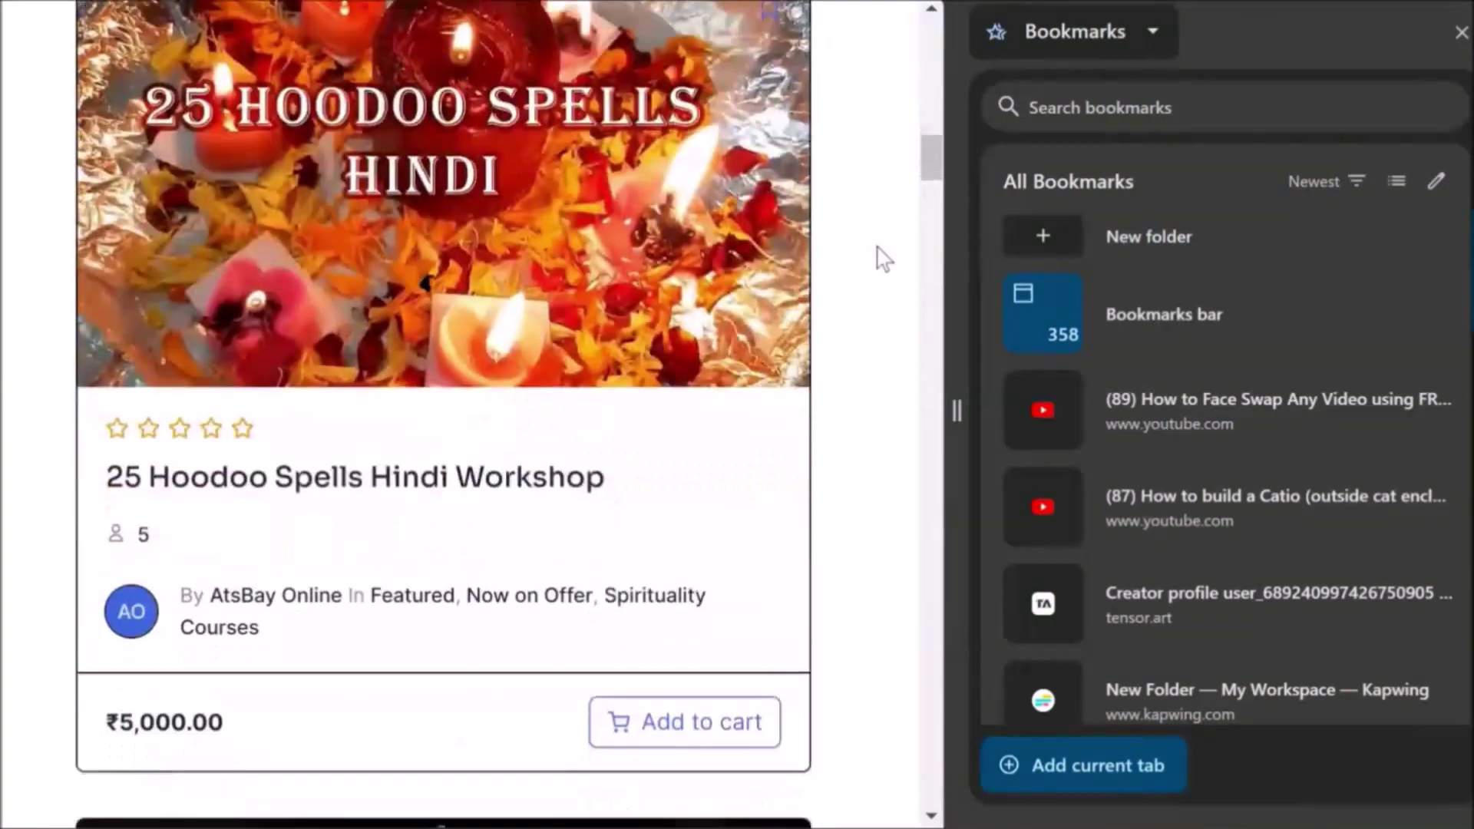
{"action": "scroll", "coordinate": [884, 259], "scroll_direction": "down", "scroll_amount": 12}
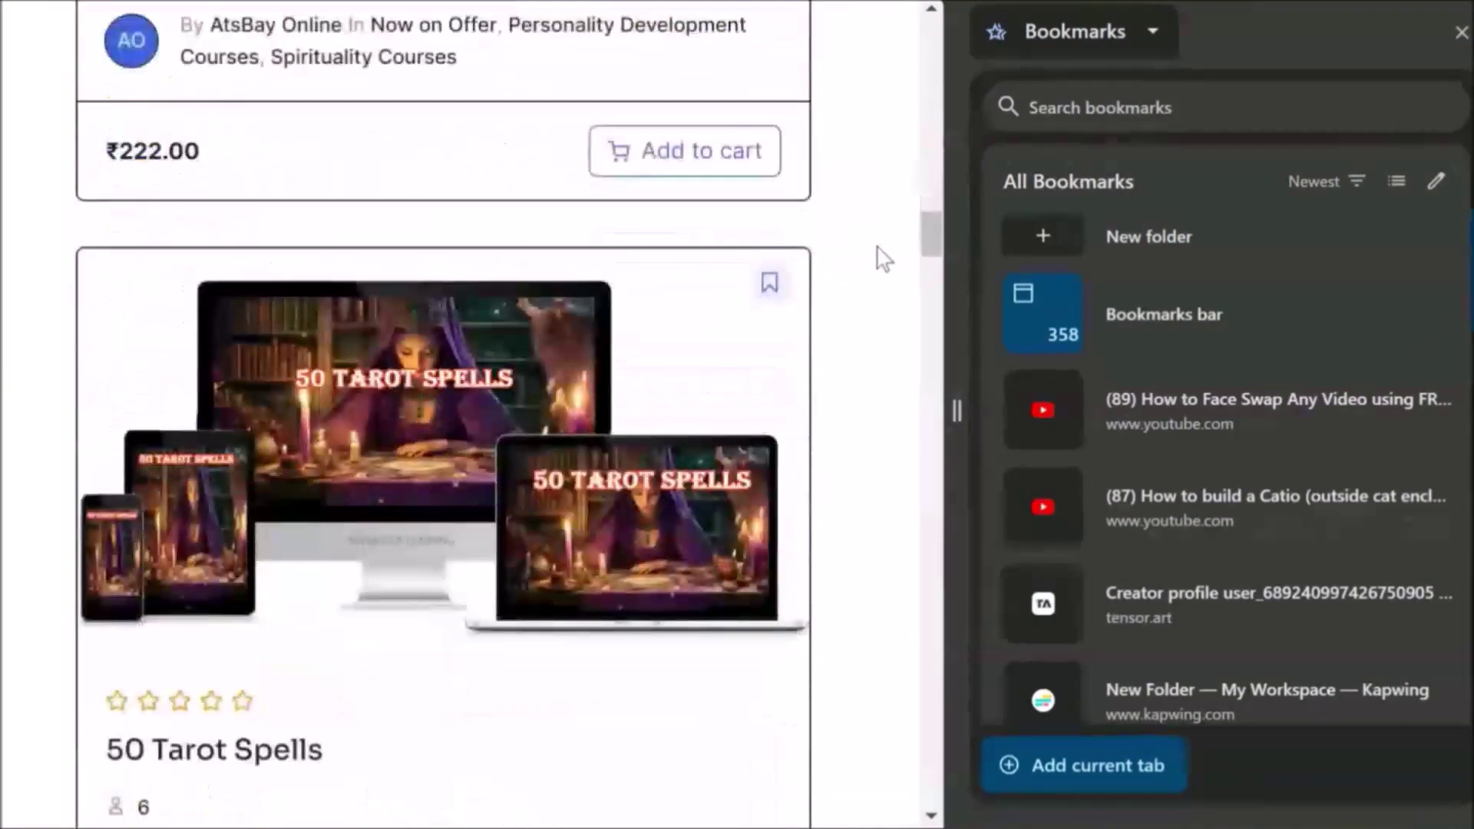
{"action": "scroll", "coordinate": [885, 259], "scroll_direction": "down", "scroll_amount": 4}
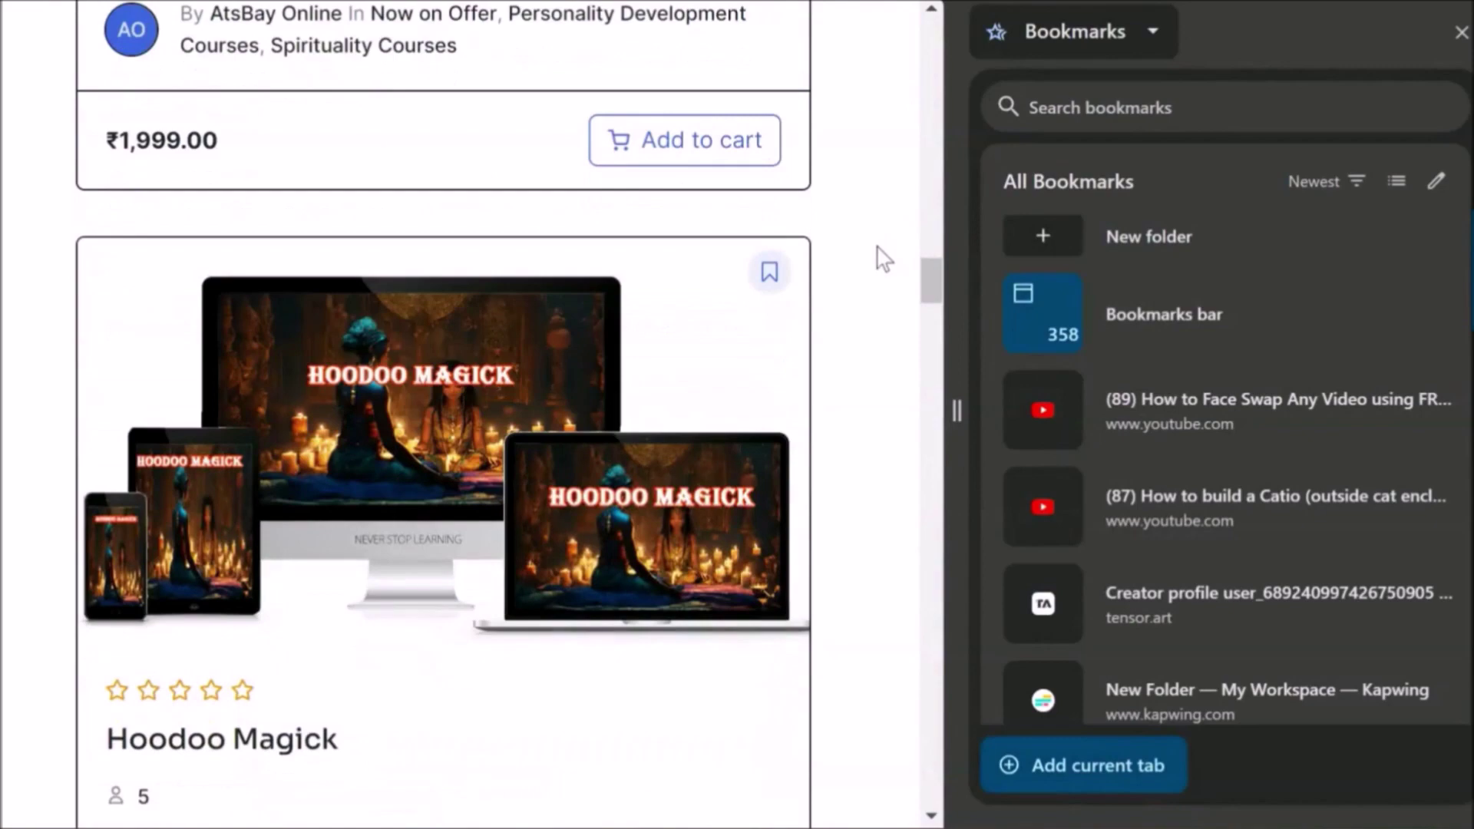
{"action": "scroll", "coordinate": [884, 259], "scroll_direction": "up", "scroll_amount": 10}
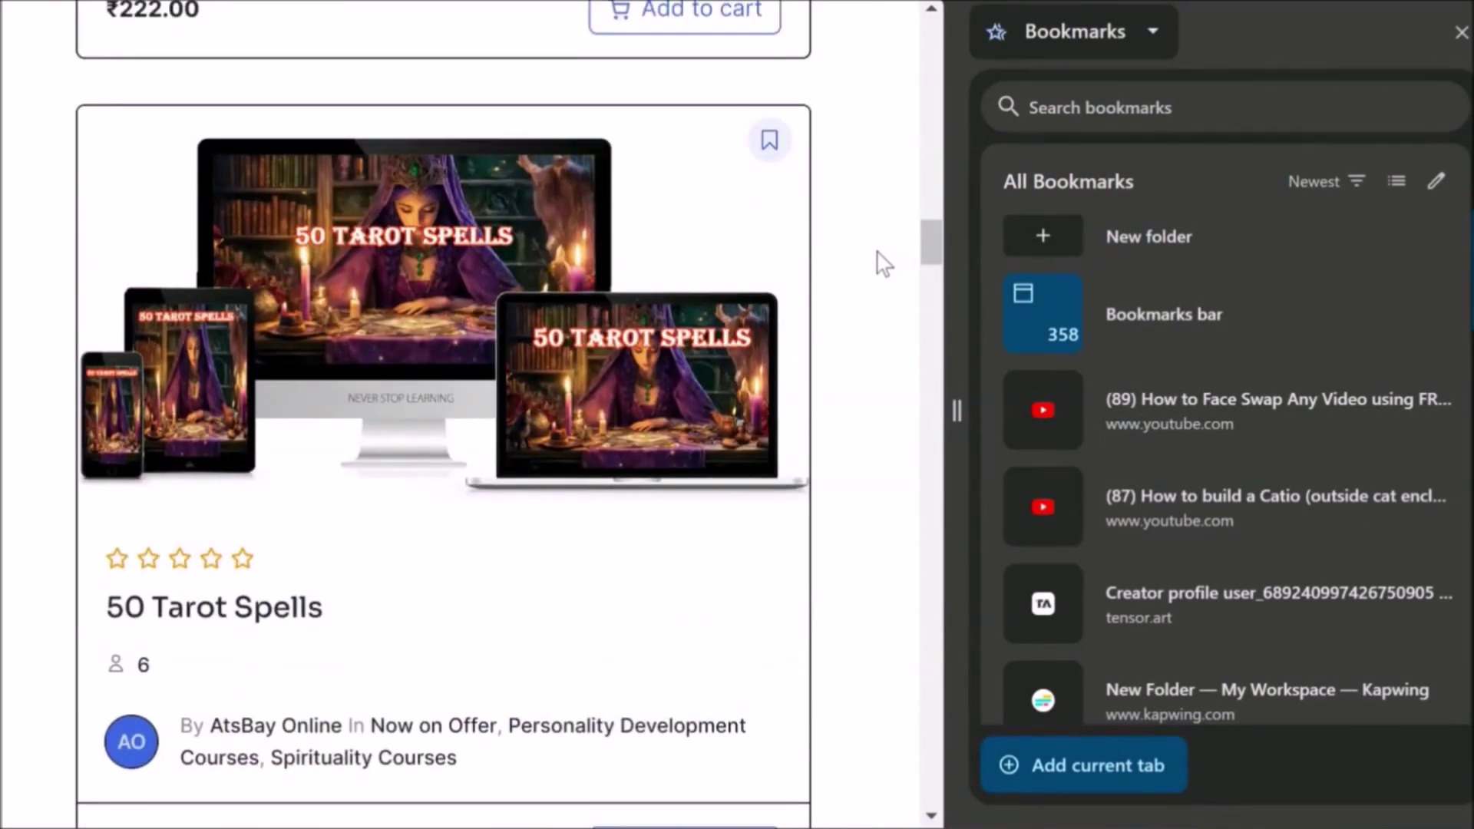
{"action": "left_click_drag", "start_coordinate": [928, 228], "coordinate": [927, 232]}
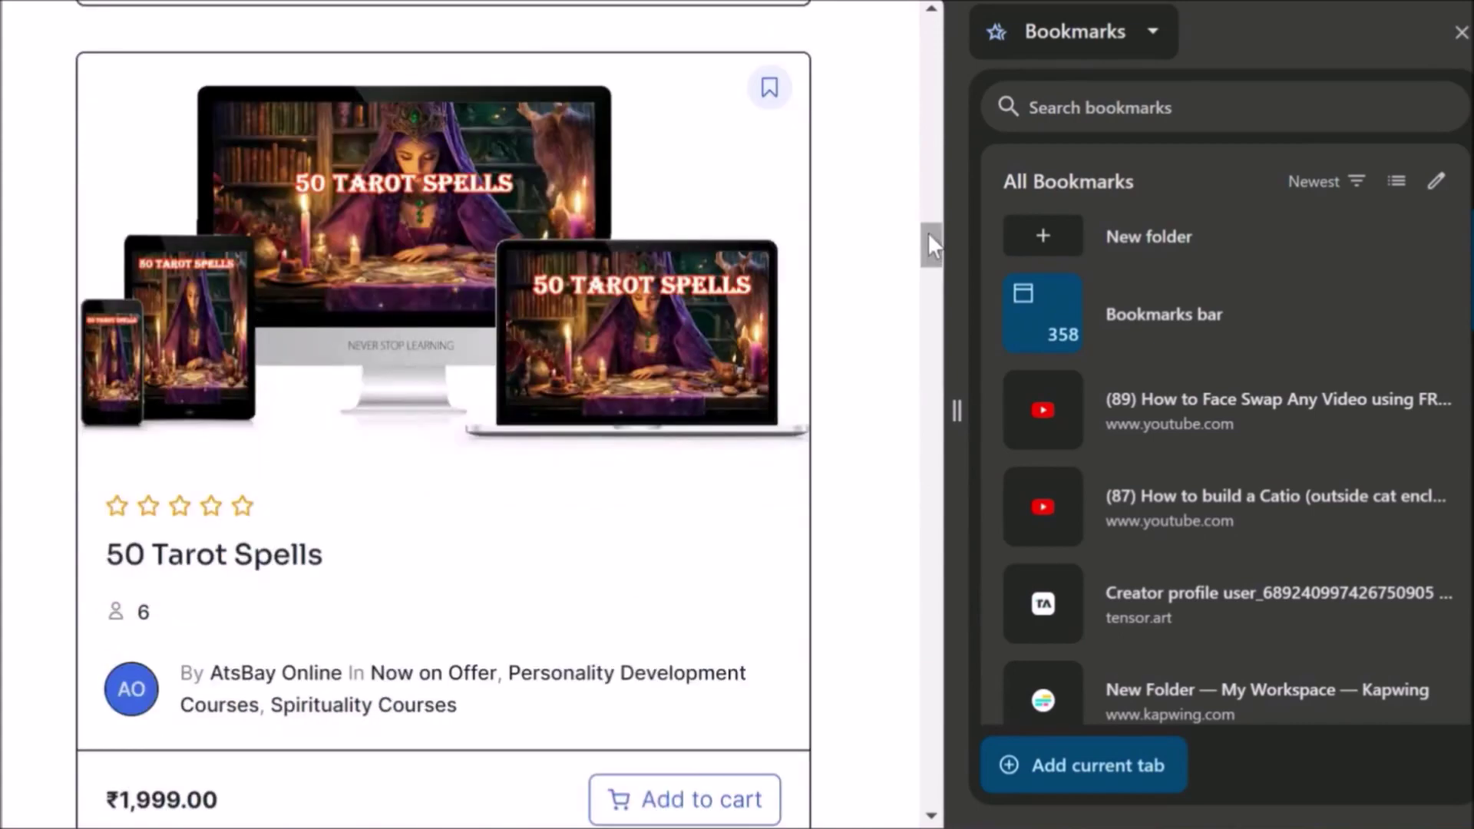
{"action": "scroll", "coordinate": [840, 429], "scroll_direction": "down", "scroll_amount": 4}
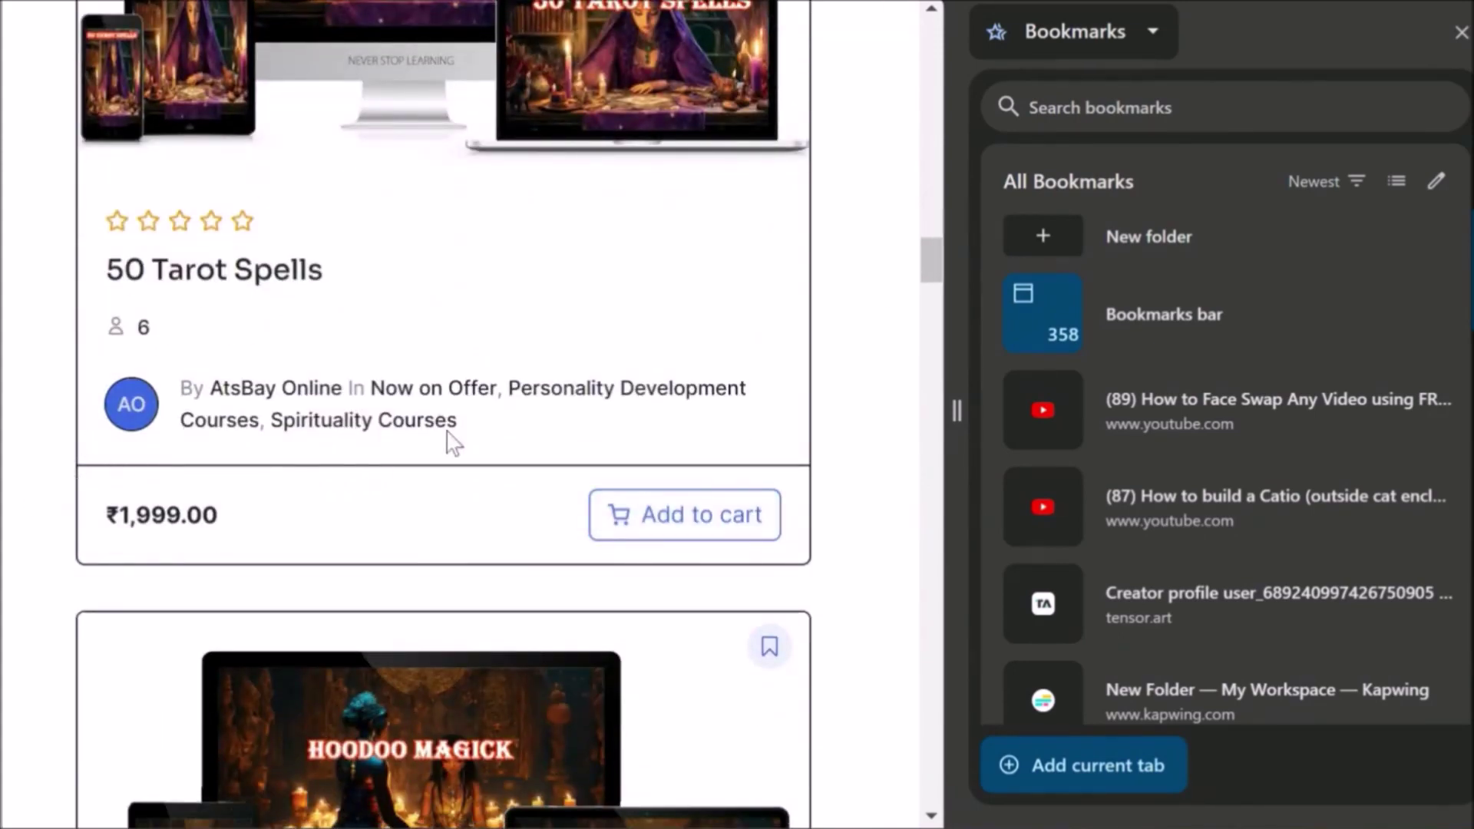
{"action": "scroll", "coordinate": [484, 416], "scroll_direction": "up", "scroll_amount": 2}
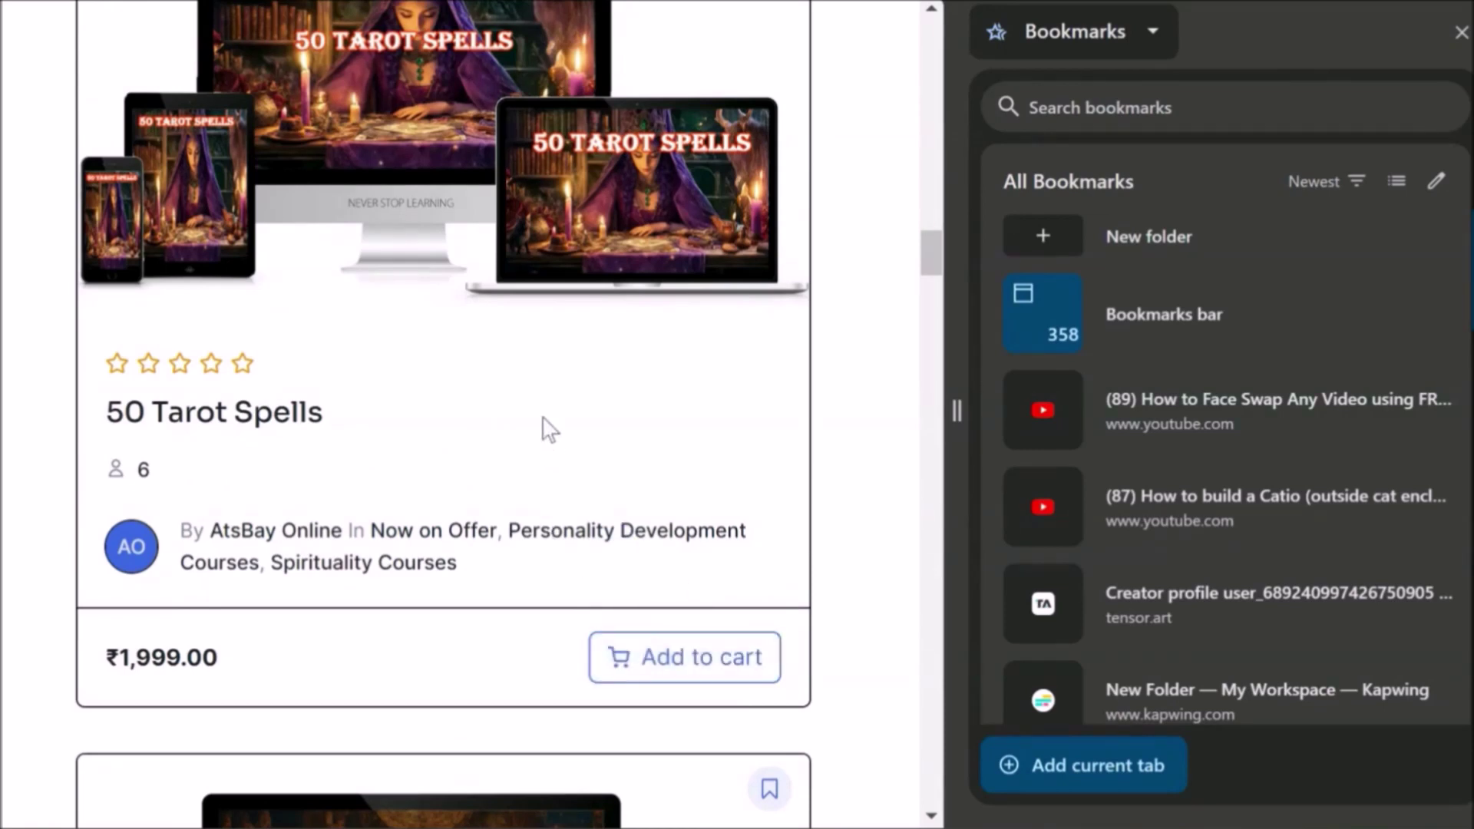
{"action": "scroll", "coordinate": [546, 427], "scroll_direction": "up", "scroll_amount": 2}
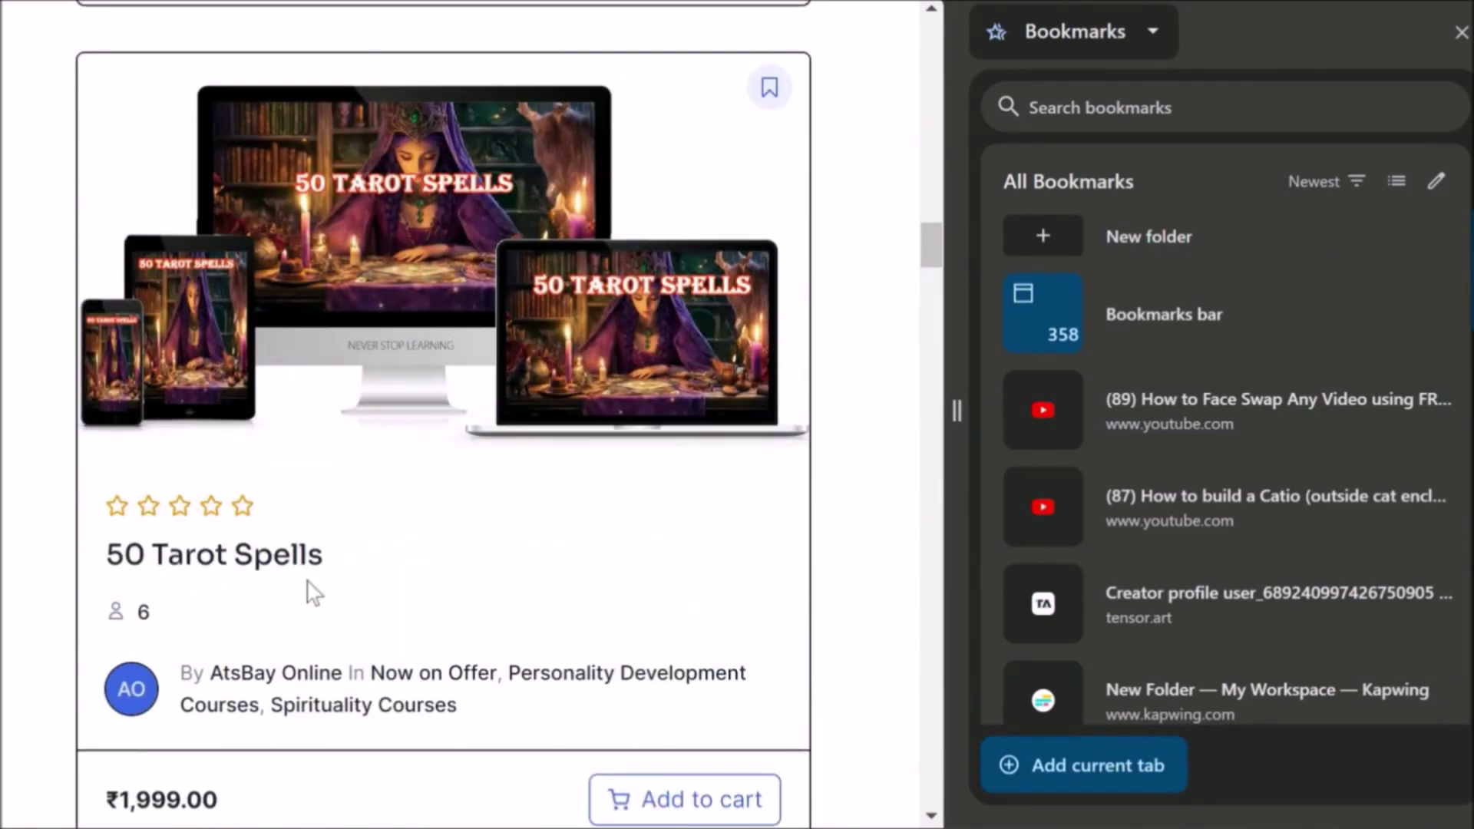
Step: Open the 50 Tarot Spells course page and scroll down to its About Course section
{"action": "left_click", "coordinate": [215, 559]}
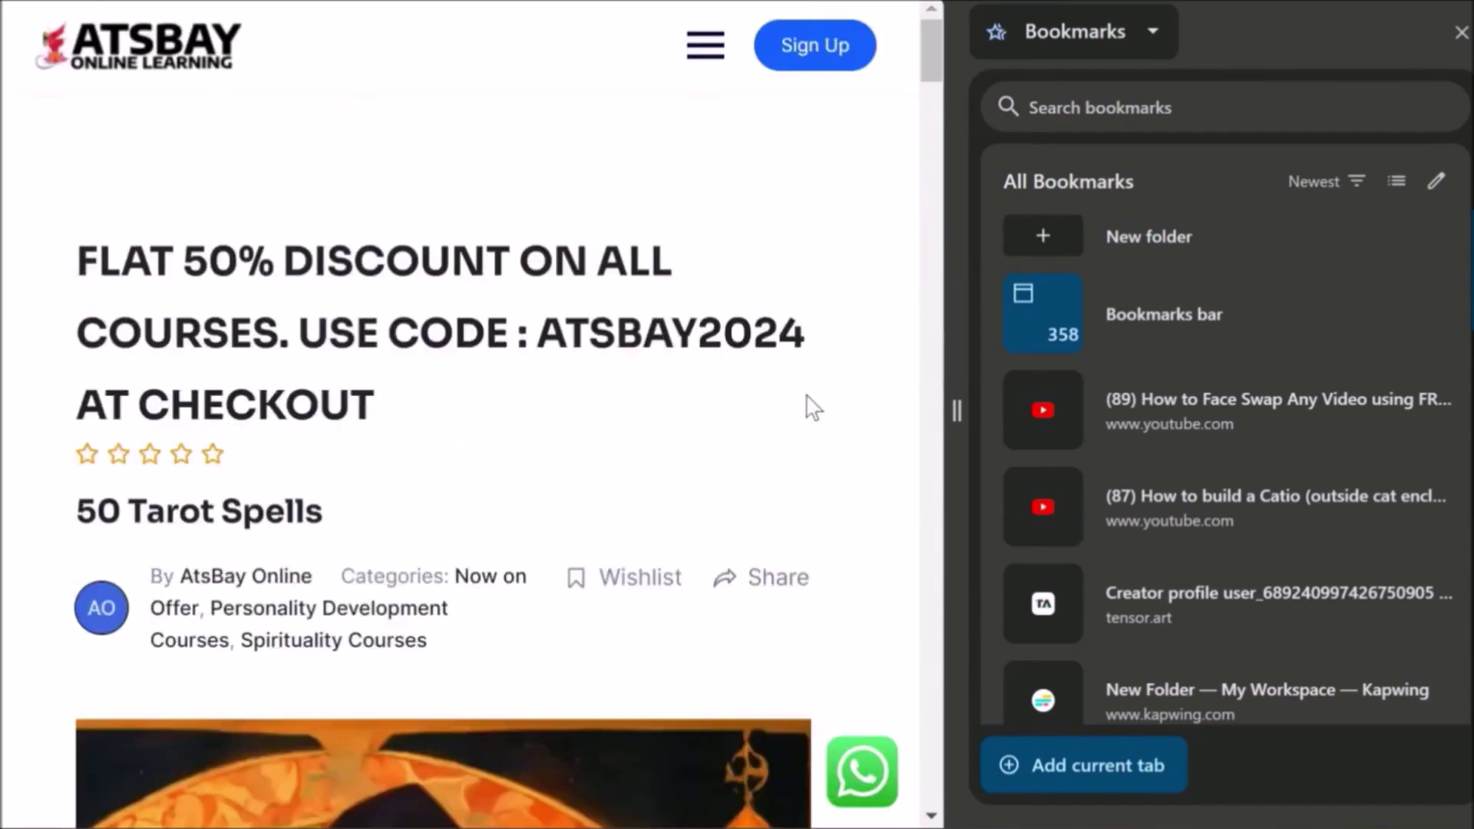
{"action": "scroll", "coordinate": [813, 407], "scroll_direction": "down", "scroll_amount": 2}
{"action": "scroll", "coordinate": [859, 397], "scroll_direction": "down", "scroll_amount": 8}
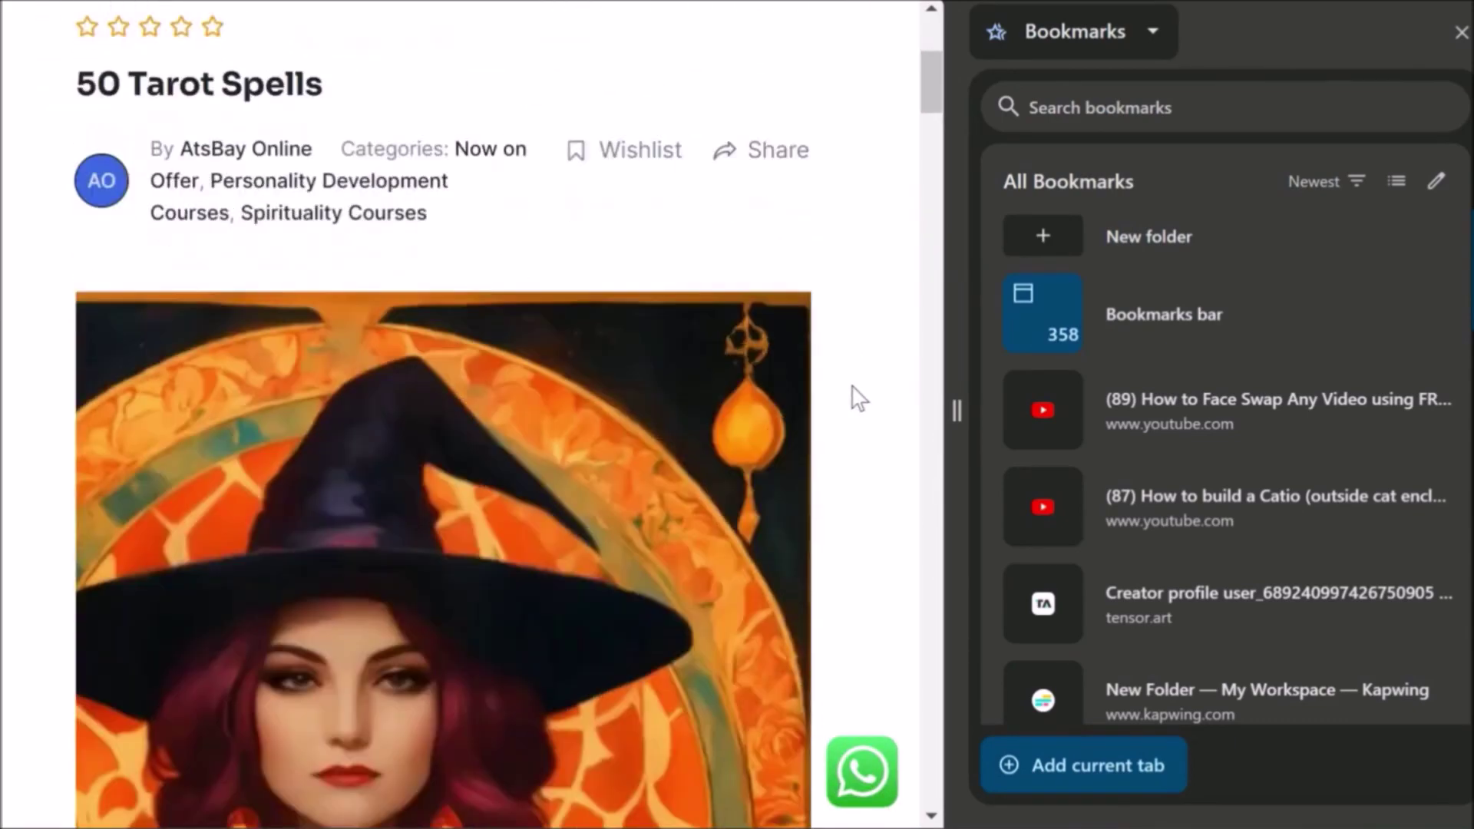
{"action": "scroll", "coordinate": [858, 398], "scroll_direction": "down", "scroll_amount": 4}
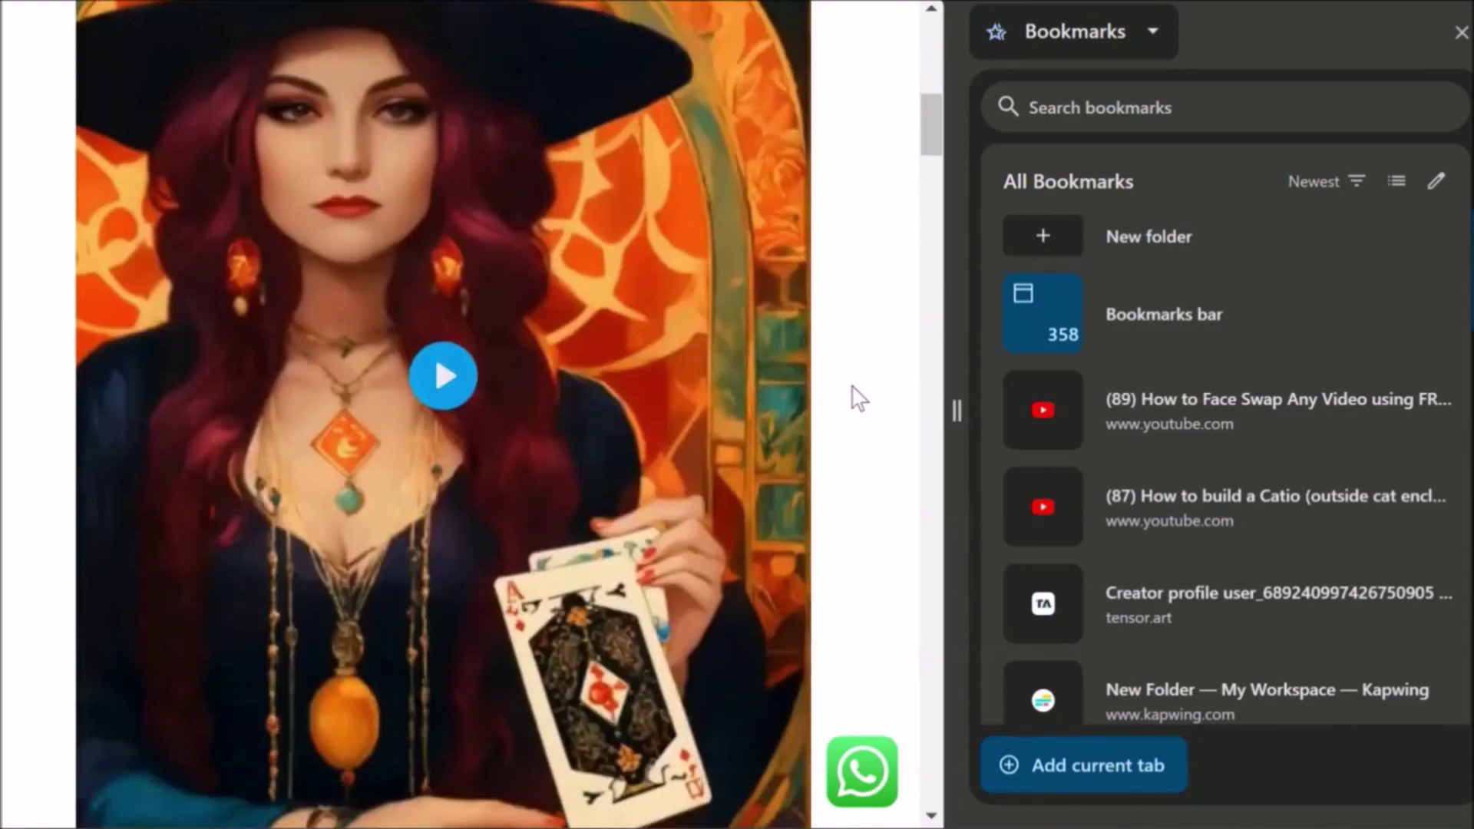
{"action": "scroll", "coordinate": [607, 330], "scroll_direction": "down", "scroll_amount": 12}
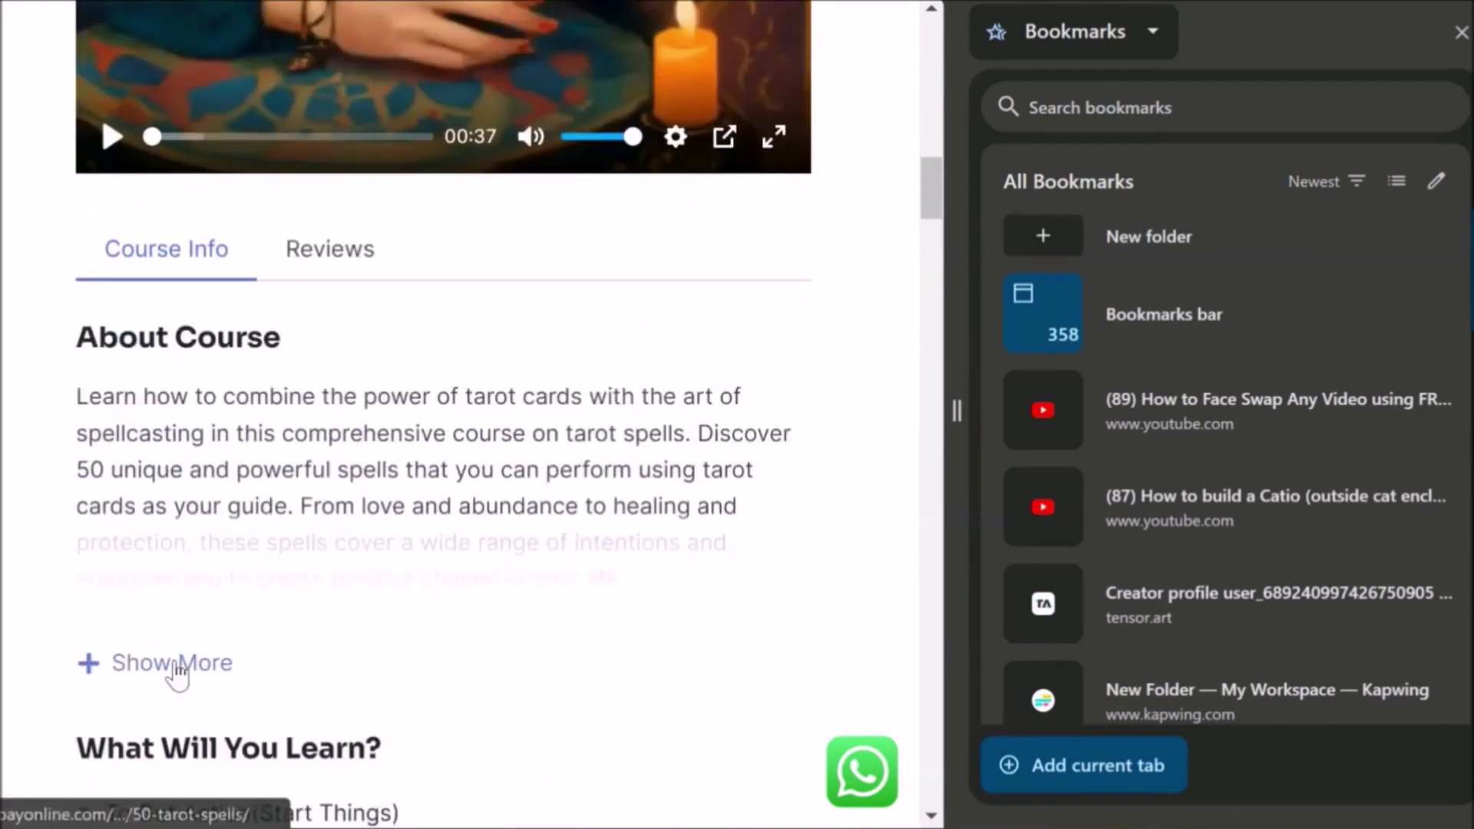
Step: Show the full About Course description and scroll down to the course content
{"action": "left_click", "coordinate": [178, 667]}
{"action": "scroll", "coordinate": [682, 451], "scroll_direction": "down", "scroll_amount": 2}
{"action": "scroll", "coordinate": [682, 451], "scroll_direction": "down", "scroll_amount": 4}
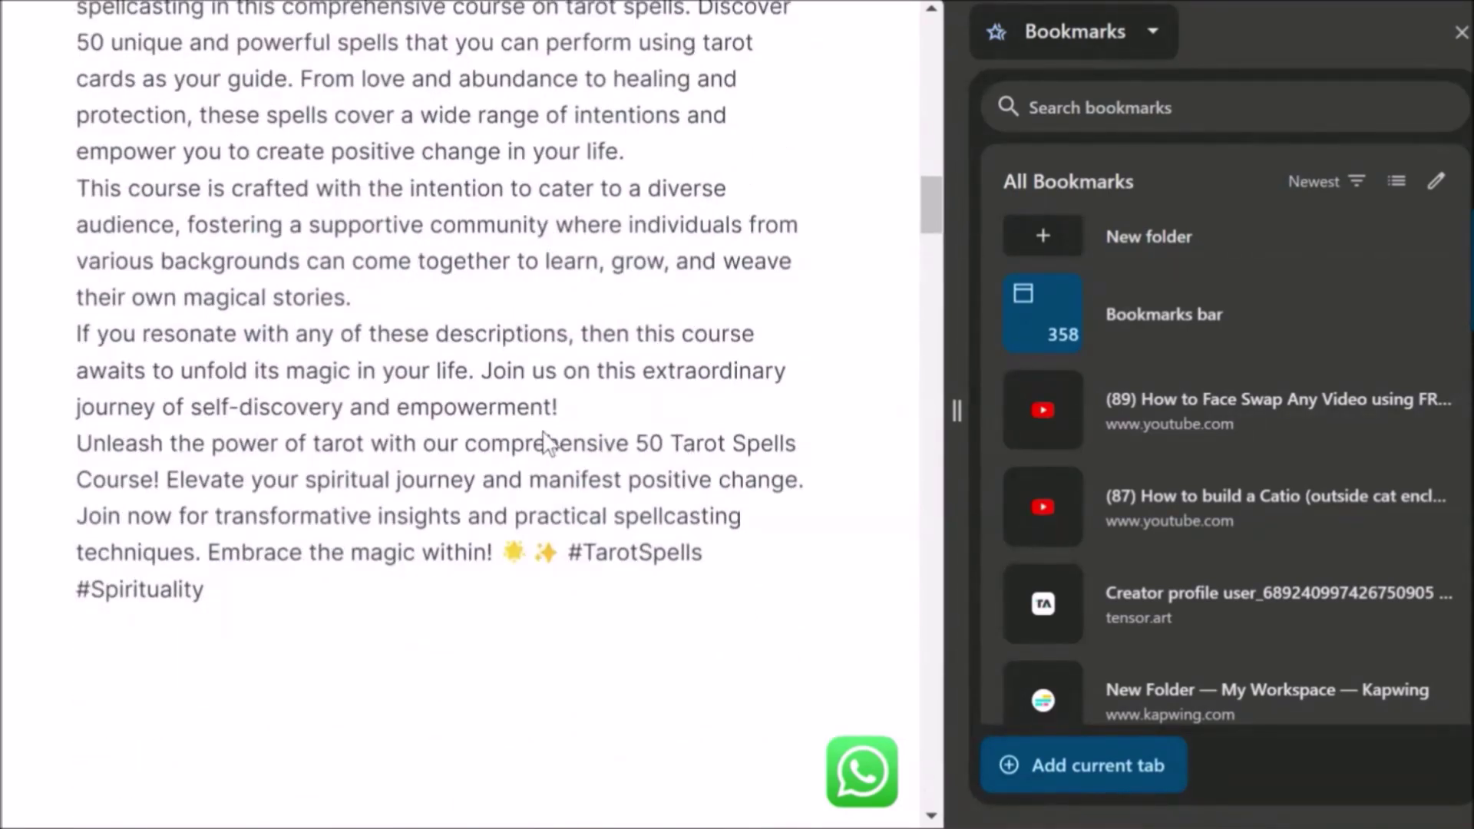
{"action": "scroll", "coordinate": [546, 443], "scroll_direction": "down", "scroll_amount": 12}
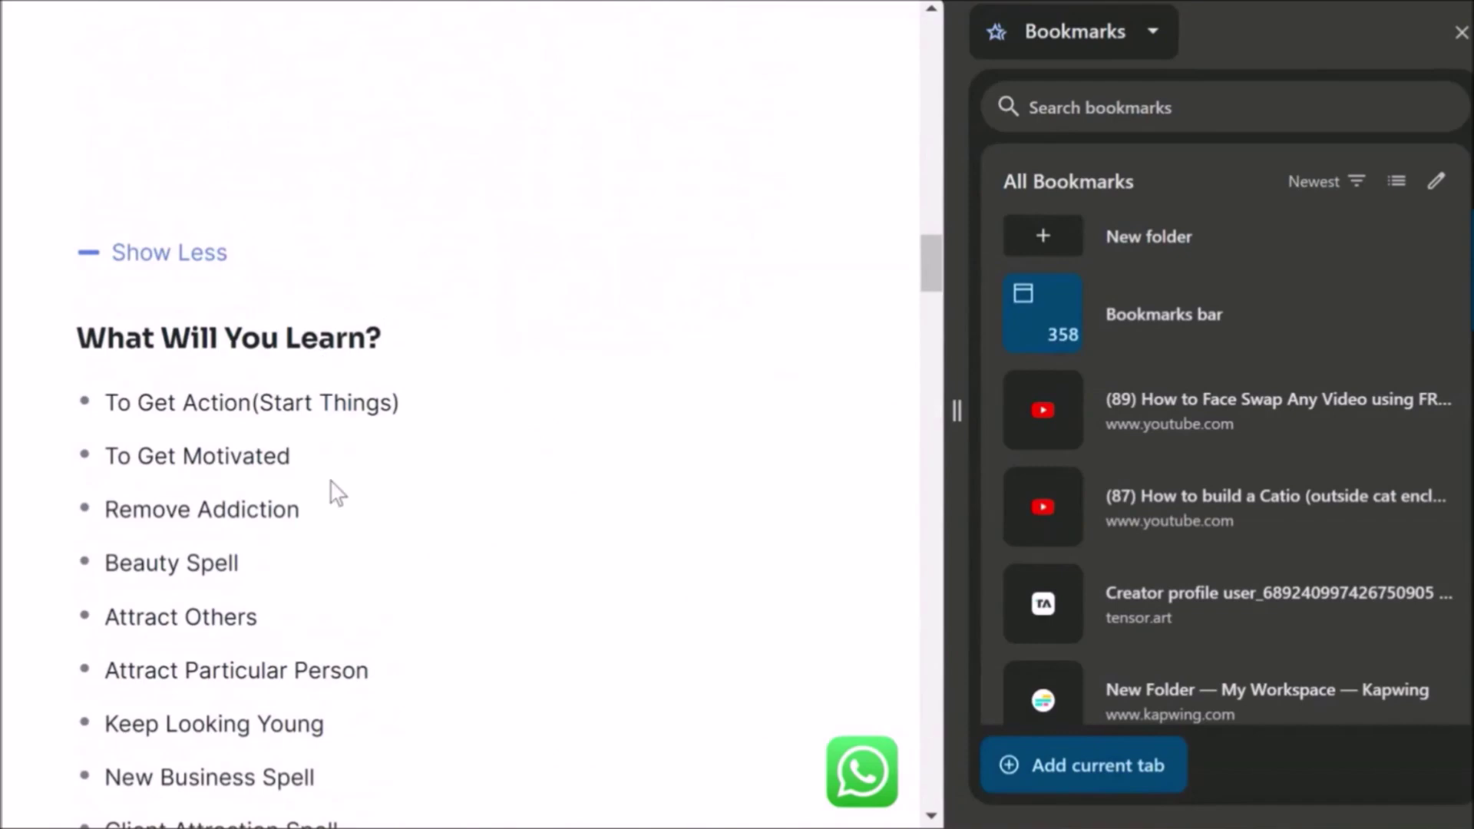
{"action": "scroll", "coordinate": [453, 440], "scroll_direction": "down", "scroll_amount": 16}
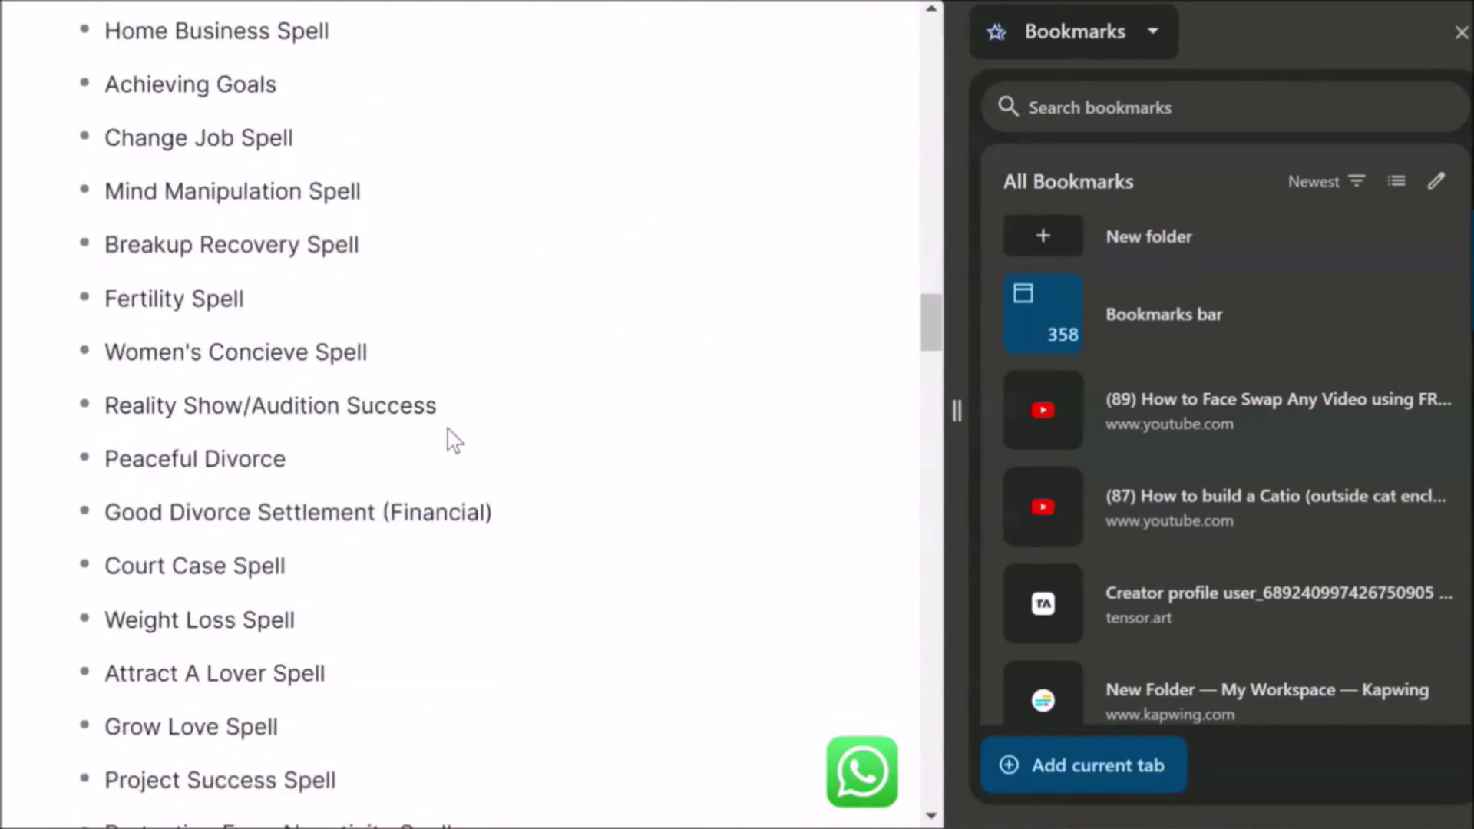
{"action": "scroll", "coordinate": [455, 440], "scroll_direction": "down", "scroll_amount": 20}
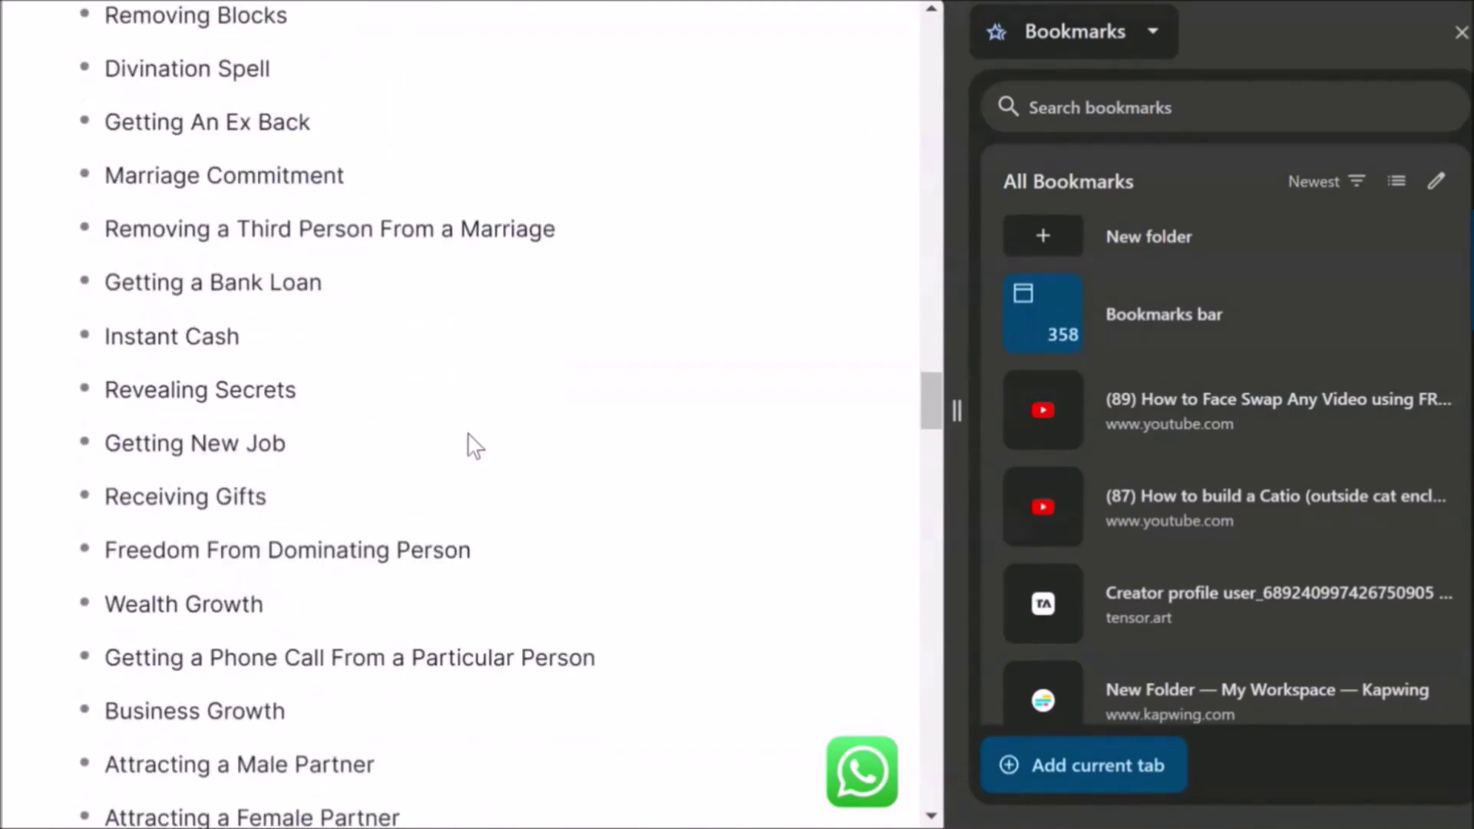
{"action": "scroll", "coordinate": [475, 445], "scroll_direction": "down", "scroll_amount": 8}
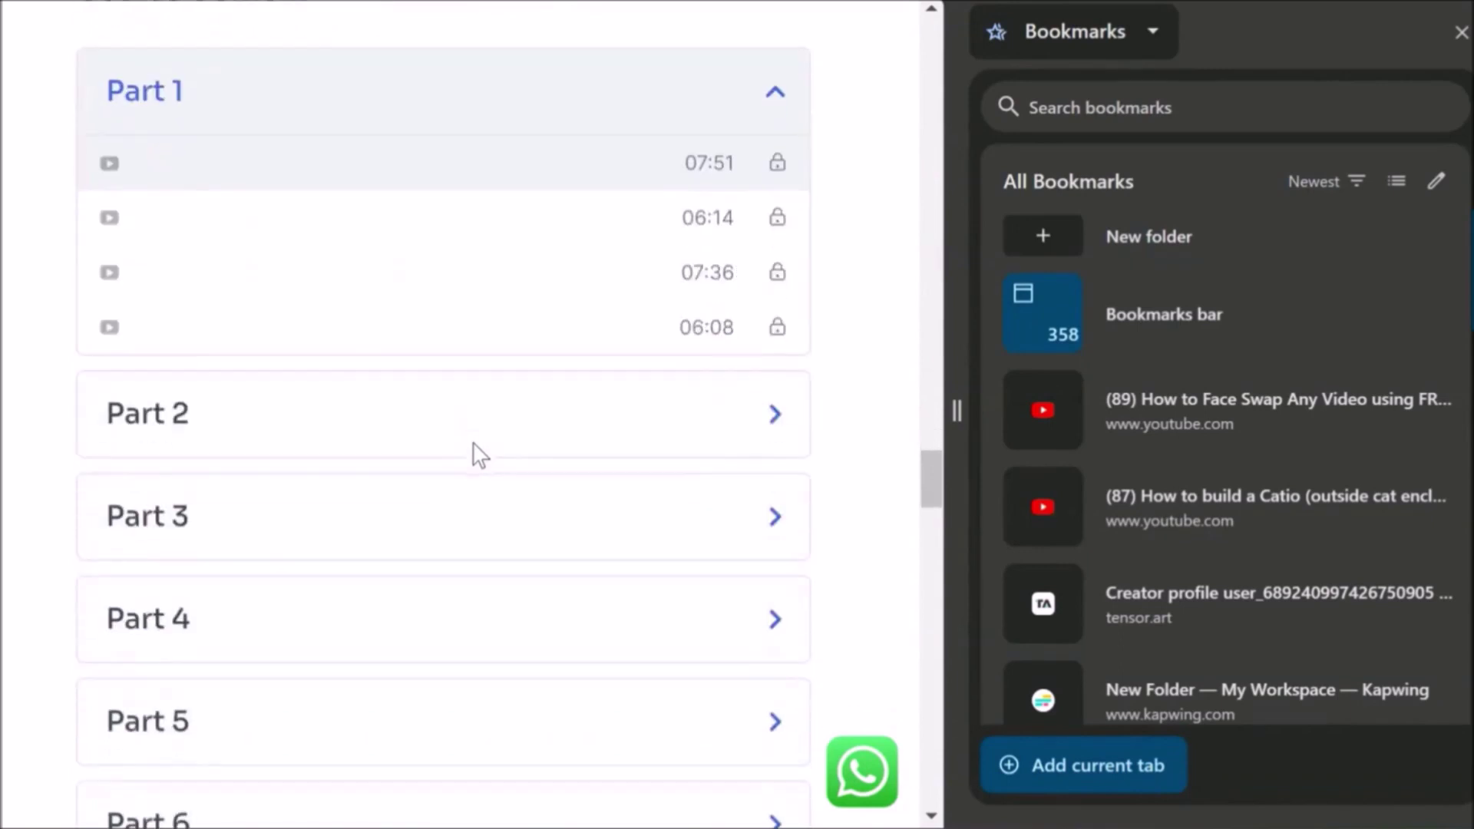
Step: Expand Parts 2, 3, 4, 5 and 6 of the course content, then return to the top
{"action": "left_click", "coordinate": [510, 421]}
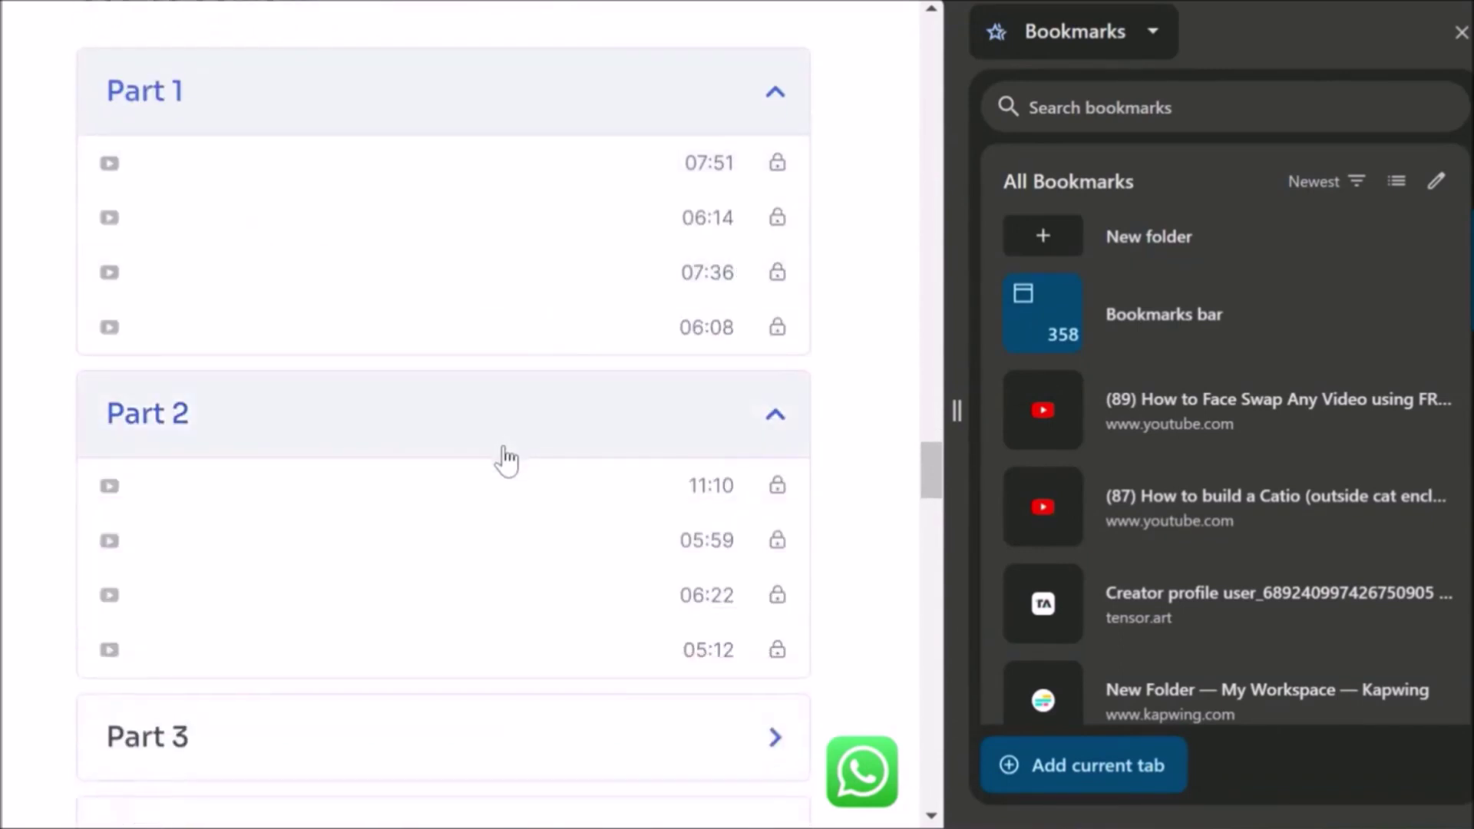
{"action": "scroll", "coordinate": [506, 459], "scroll_direction": "down", "scroll_amount": 2}
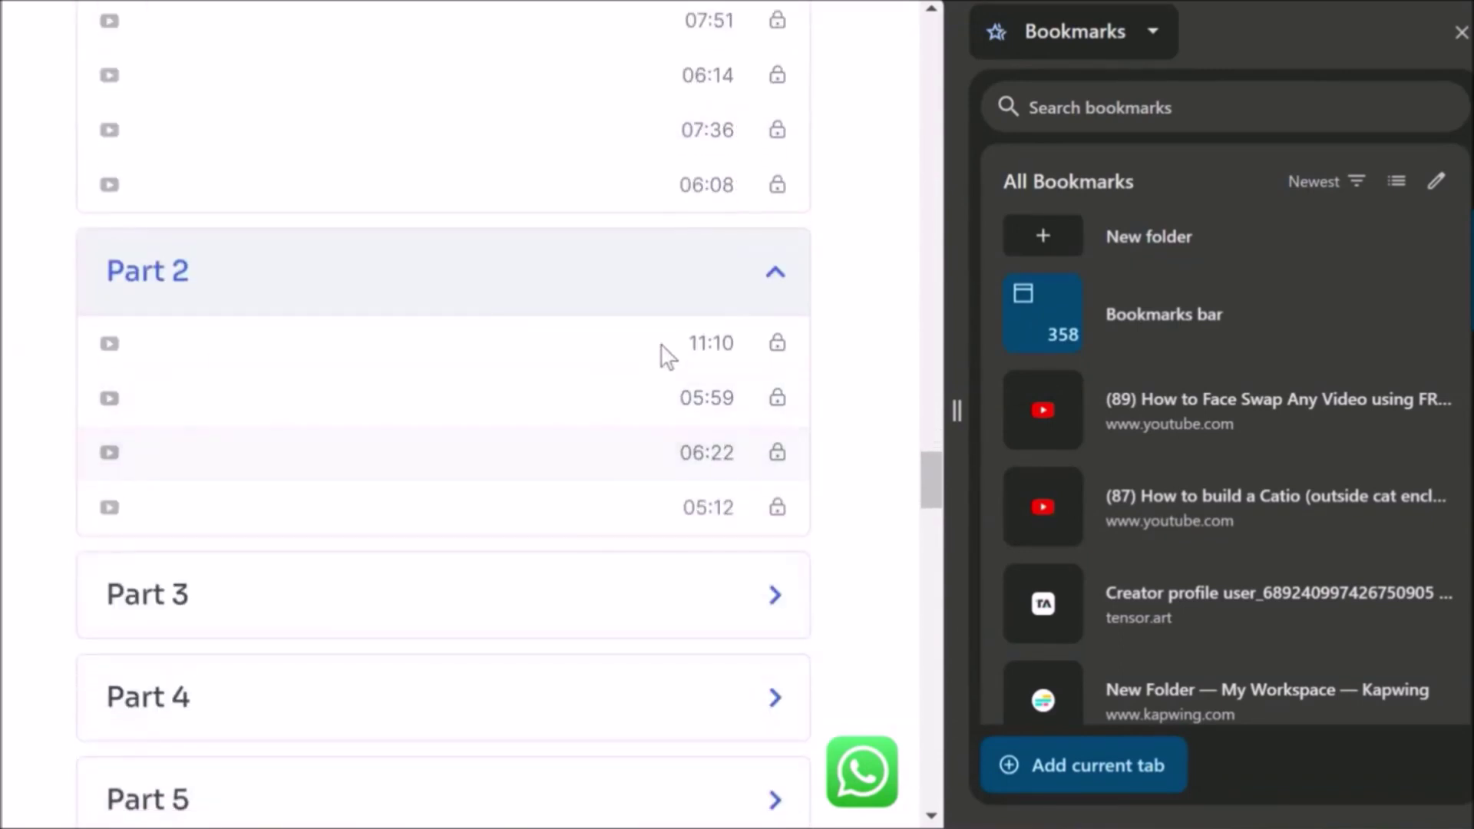
{"action": "scroll", "coordinate": [622, 602], "scroll_direction": "down", "scroll_amount": 4}
{"action": "left_click", "coordinate": [558, 323]}
{"action": "scroll", "coordinate": [510, 487], "scroll_direction": "down", "scroll_amount": 2}
{"action": "left_click", "coordinate": [519, 384]}
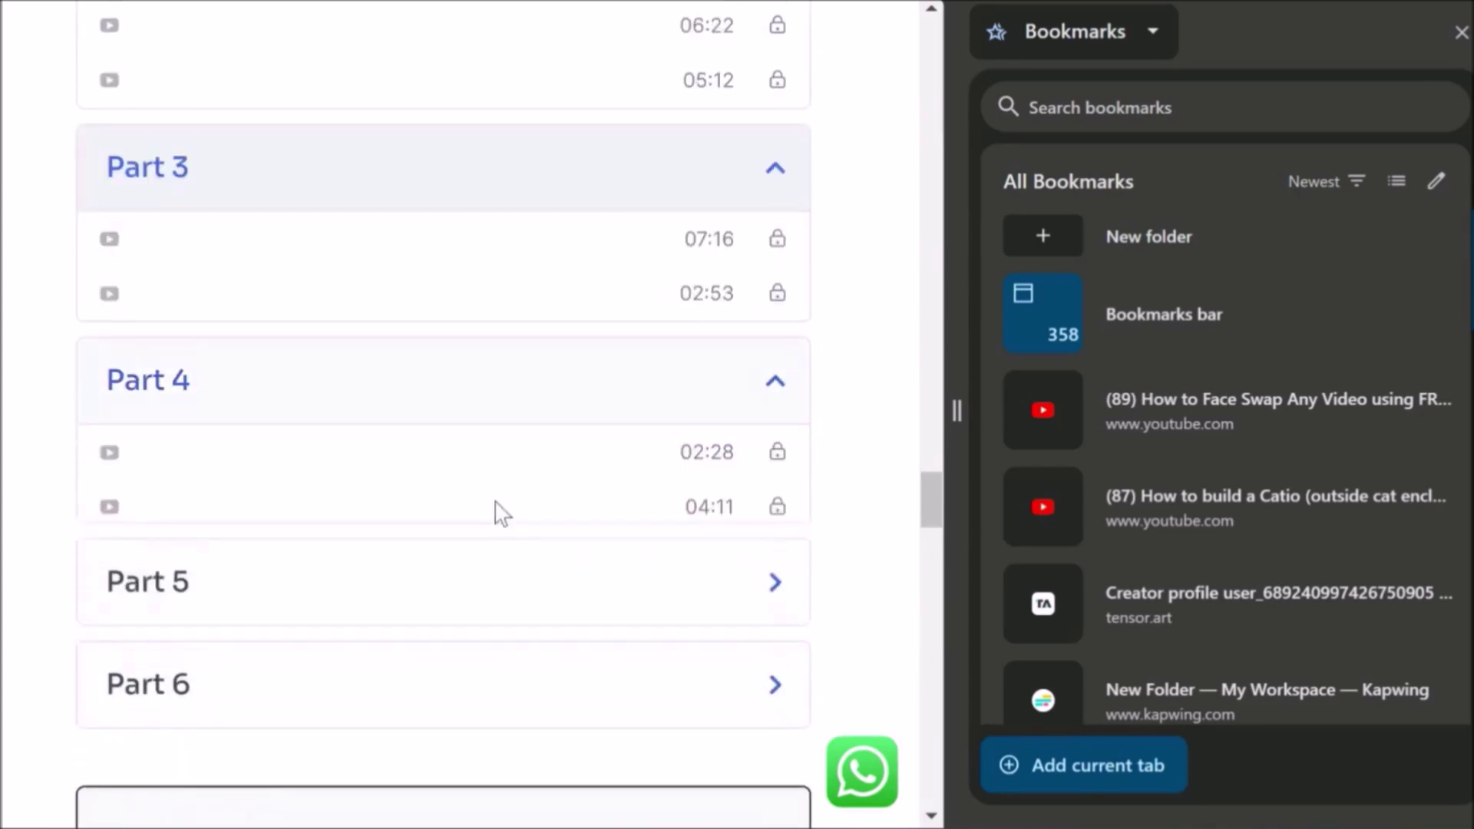
{"action": "scroll", "coordinate": [503, 516], "scroll_direction": "down", "scroll_amount": 4}
{"action": "left_click", "coordinate": [543, 389]}
{"action": "scroll", "coordinate": [533, 516], "scroll_direction": "down", "scroll_amount": 4}
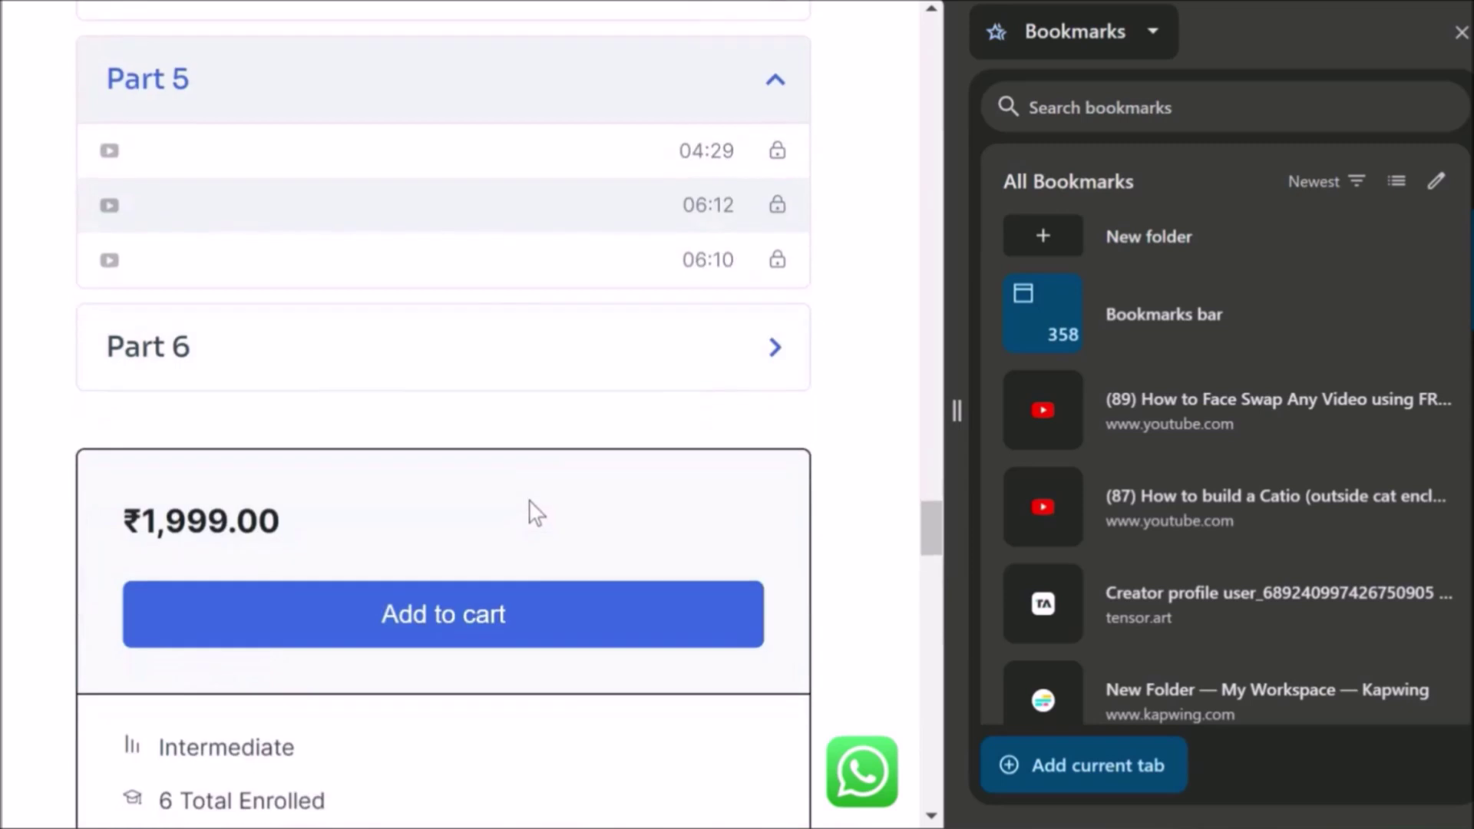
{"action": "left_click", "coordinate": [518, 347]}
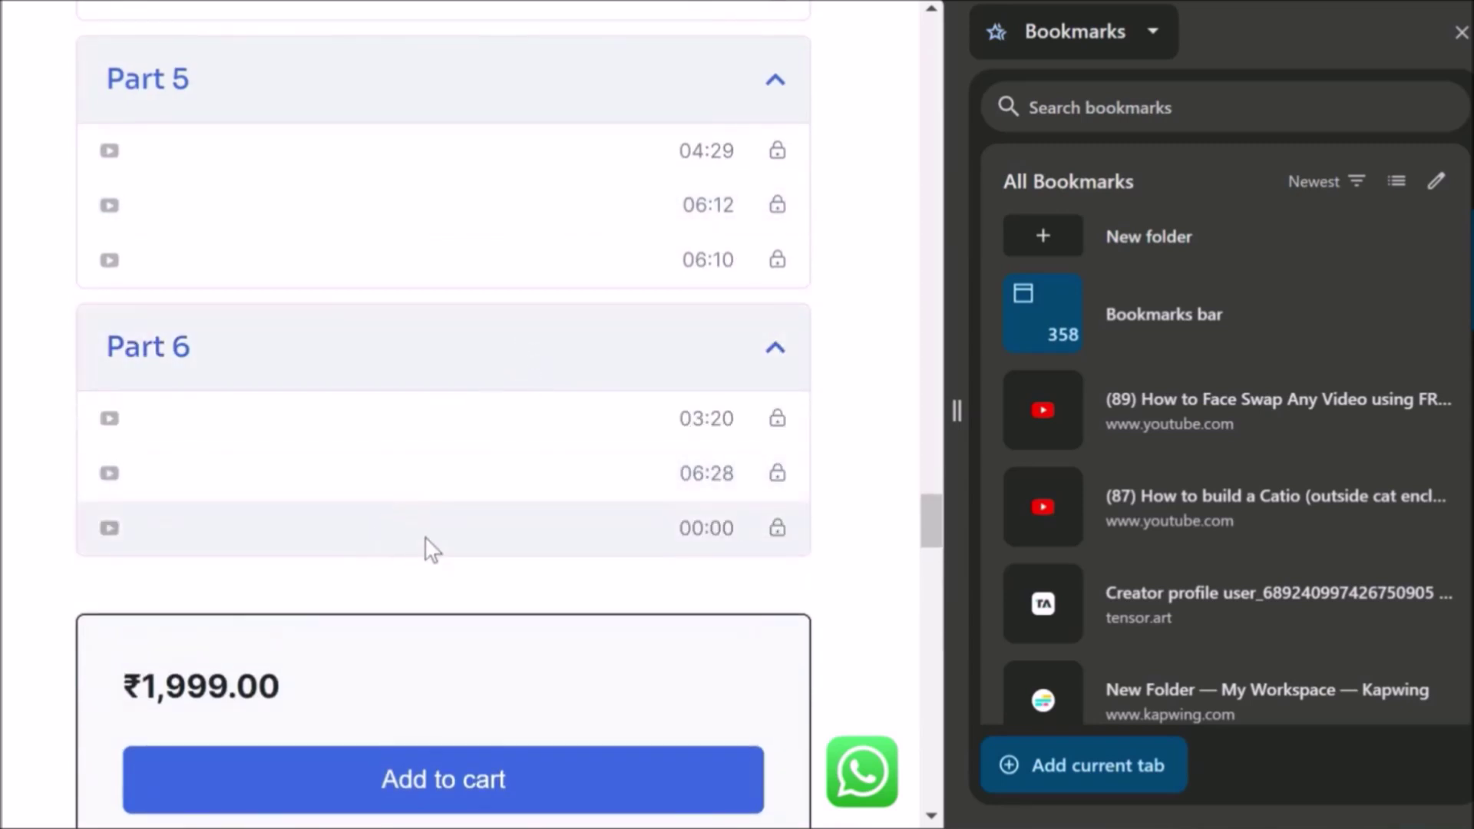
{"action": "scroll", "coordinate": [454, 516], "scroll_direction": "up", "scroll_amount": 15}
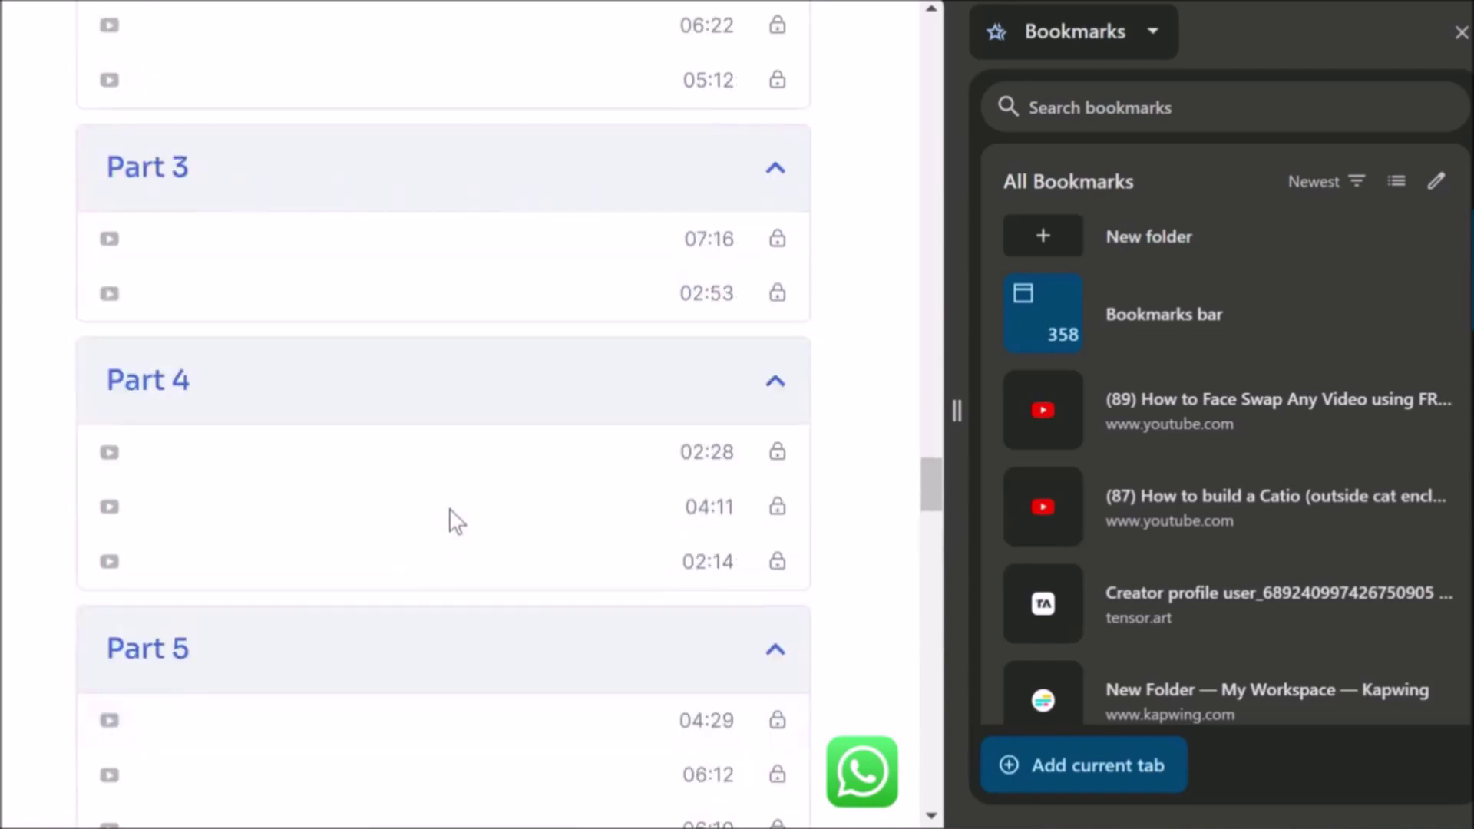
{"action": "scroll", "coordinate": [464, 516], "scroll_direction": "up", "scroll_amount": 15}
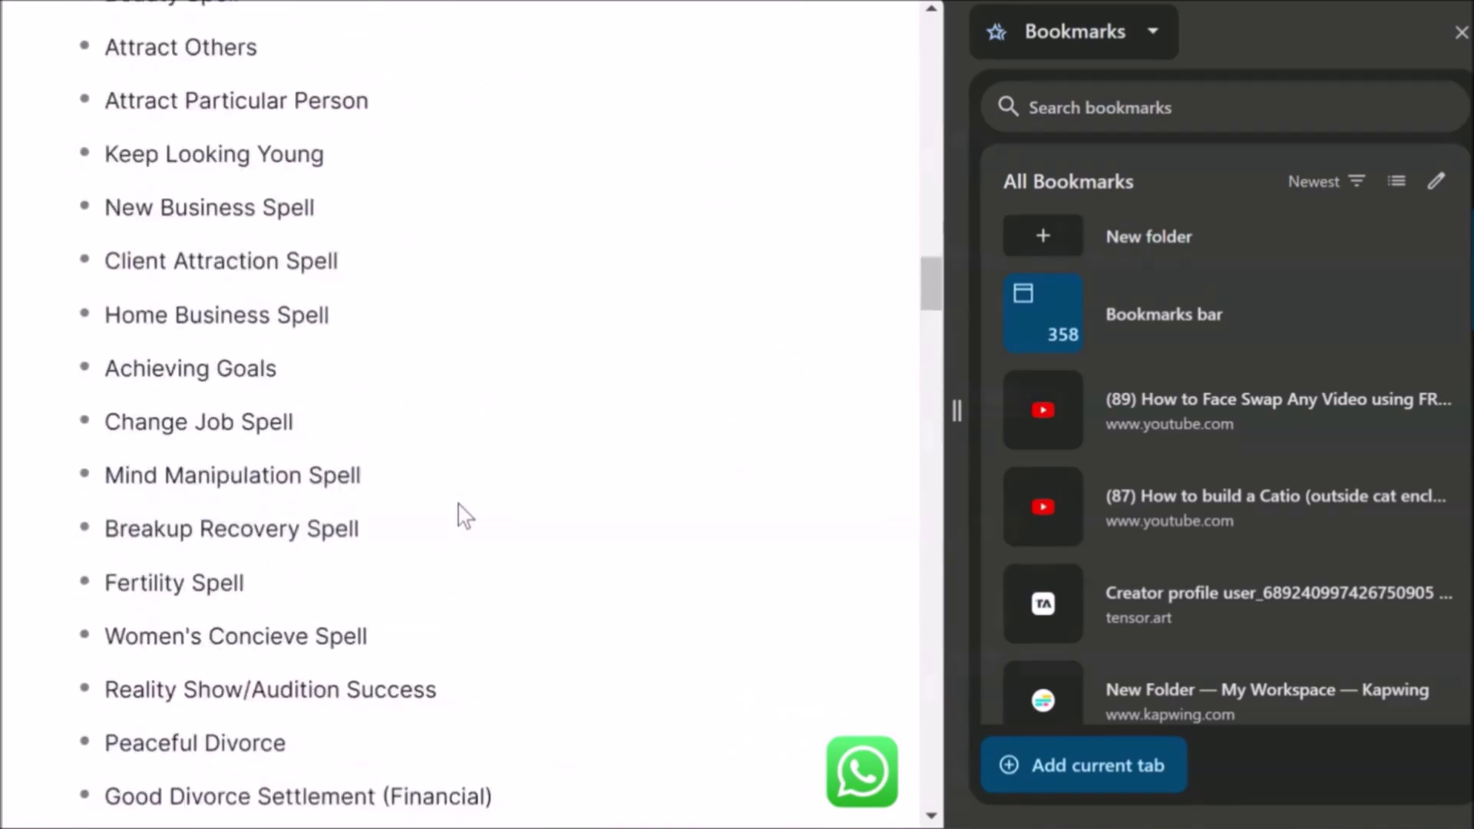
{"action": "scroll", "coordinate": [476, 493], "scroll_direction": "up", "scroll_amount": 10}
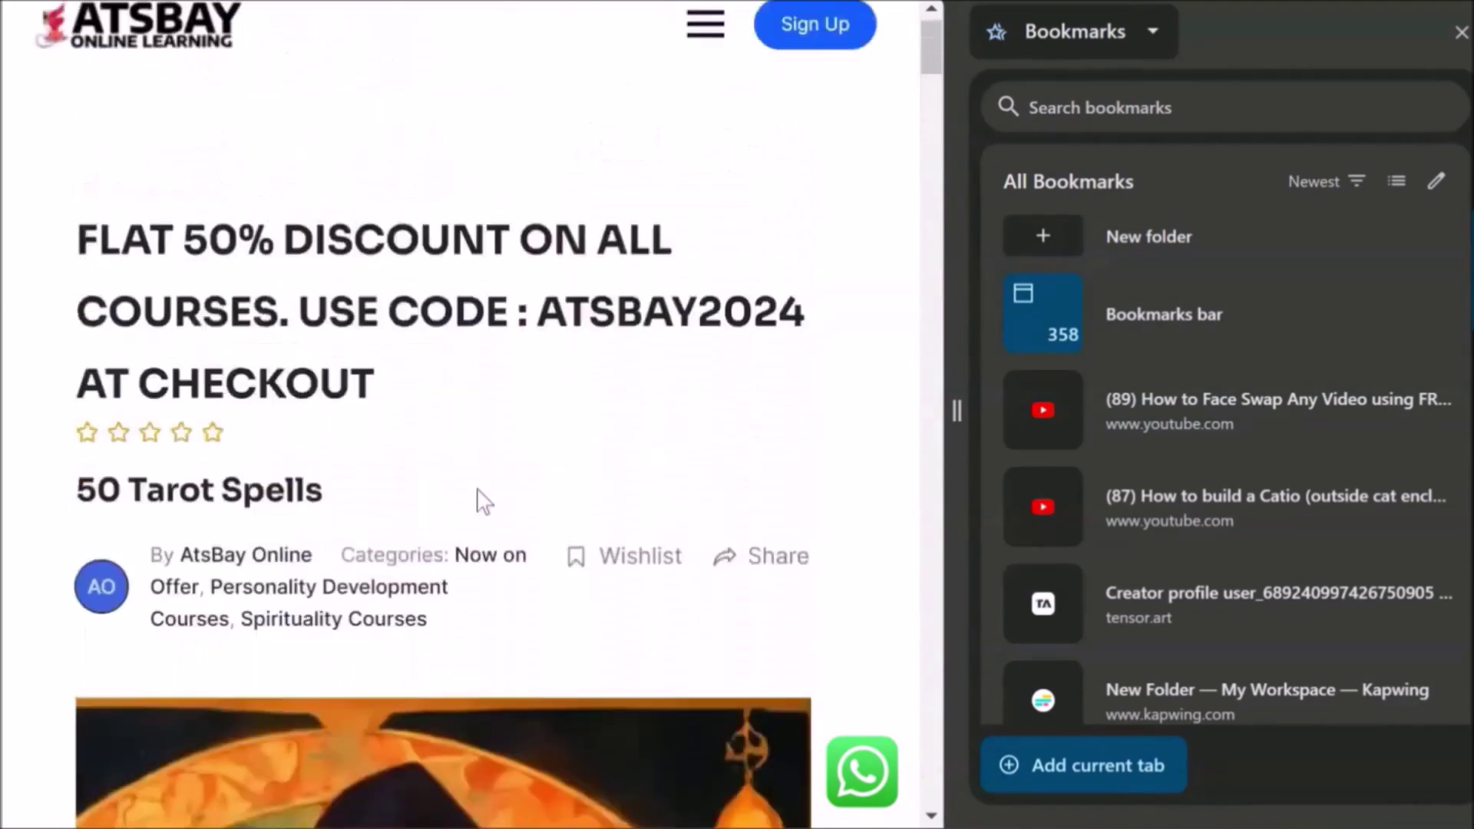
Step: Go back to the Courses catalogue through the side menu and scroll to the 50 Tarot Spells card
{"action": "left_click", "coordinate": [695, 58]}
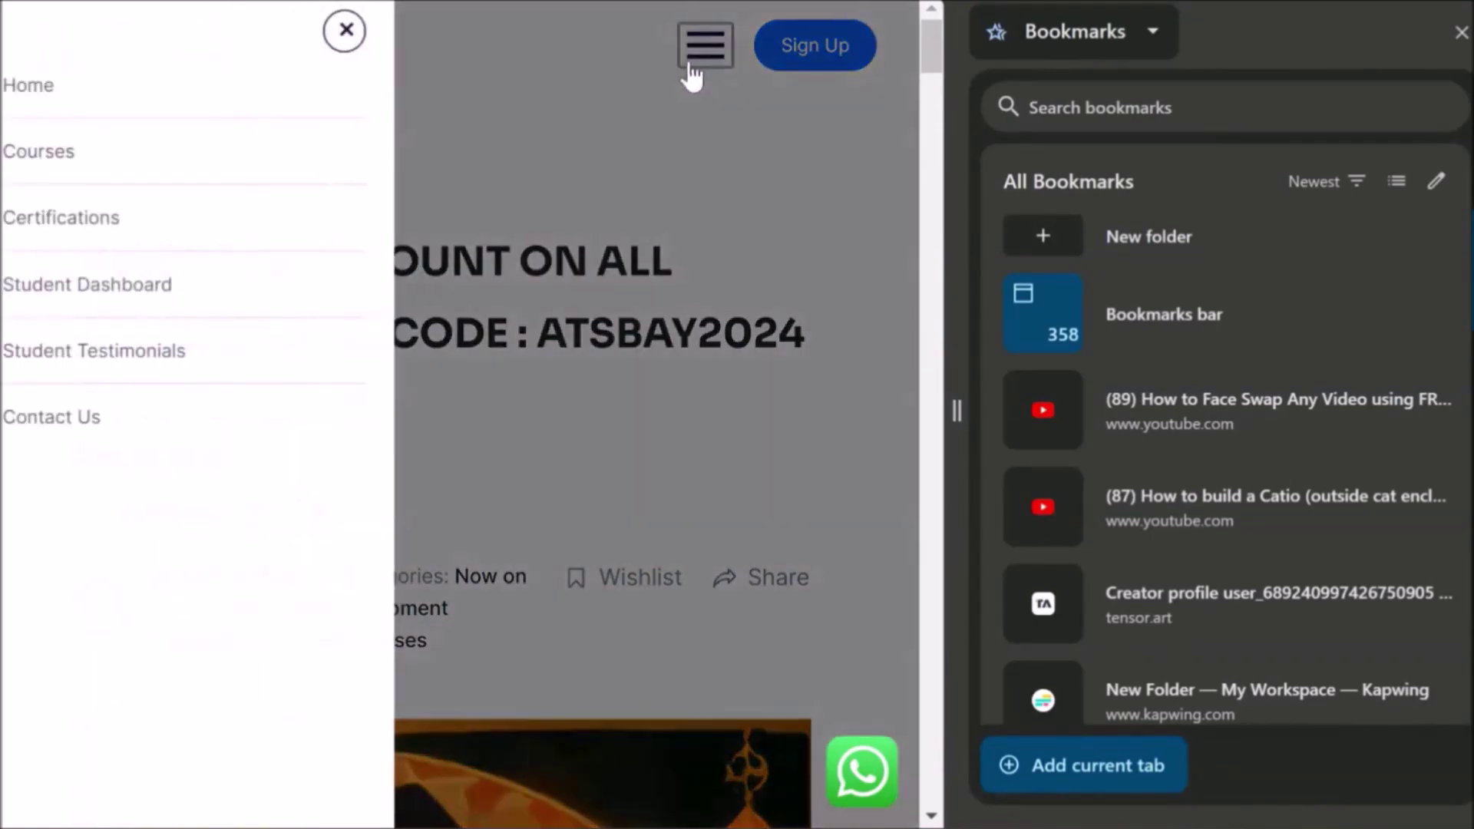
{"action": "left_click", "coordinate": [223, 151]}
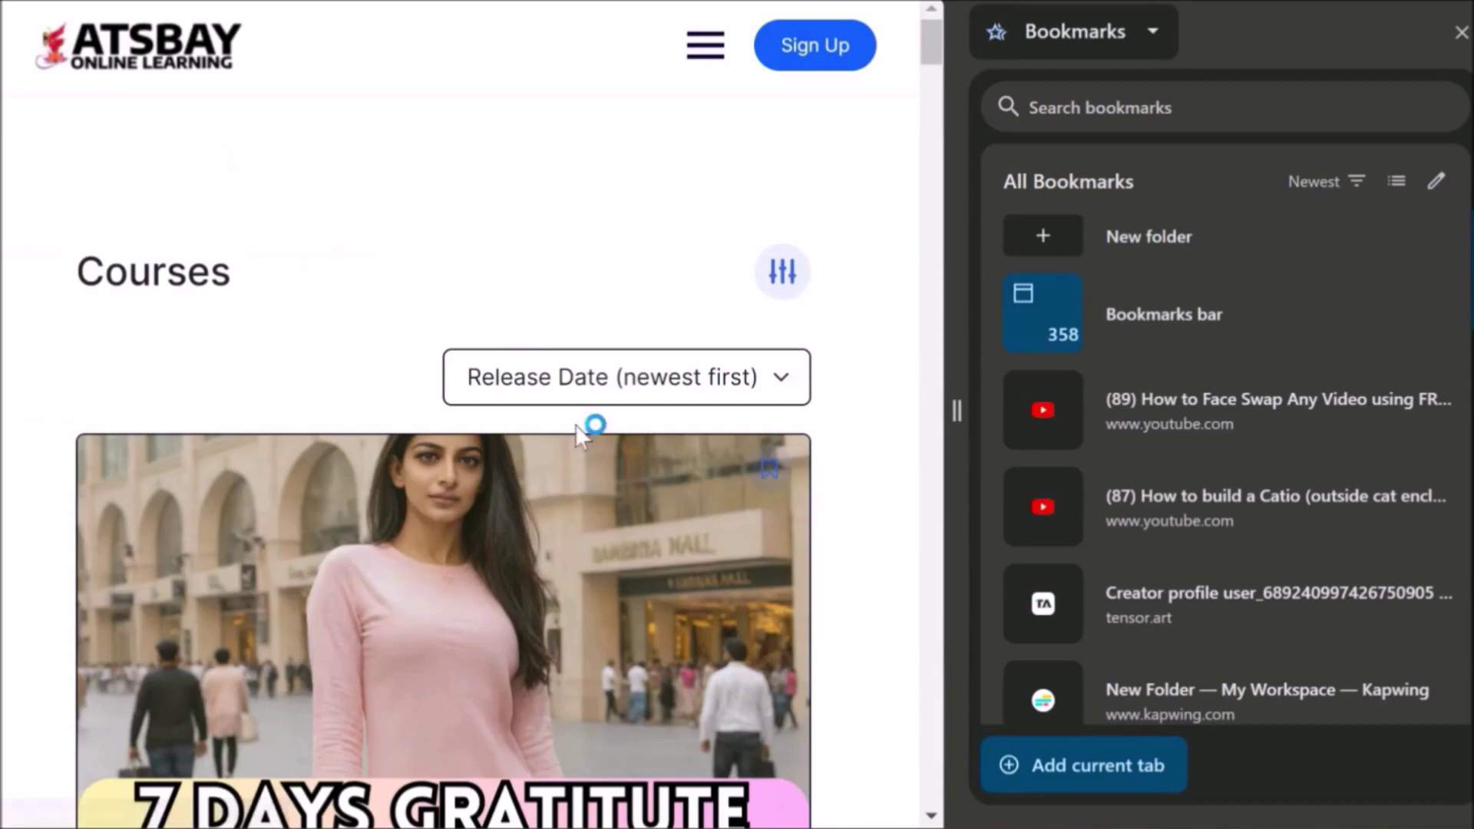
{"action": "scroll", "coordinate": [598, 484], "scroll_direction": "down", "scroll_amount": 1}
{"action": "scroll", "coordinate": [597, 483], "scroll_direction": "down", "scroll_amount": 20}
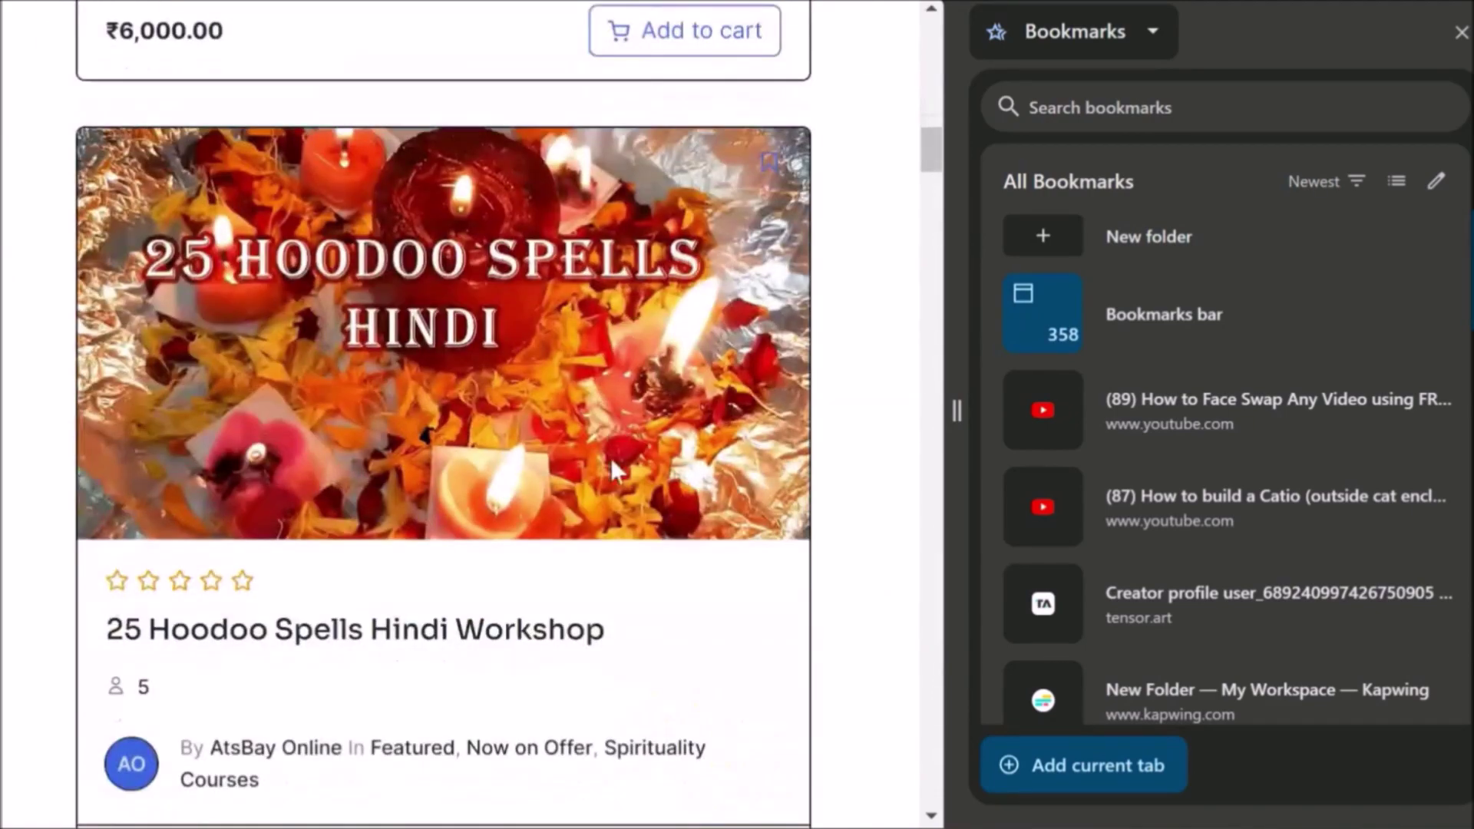
{"action": "scroll", "coordinate": [612, 470], "scroll_direction": "down", "scroll_amount": 18}
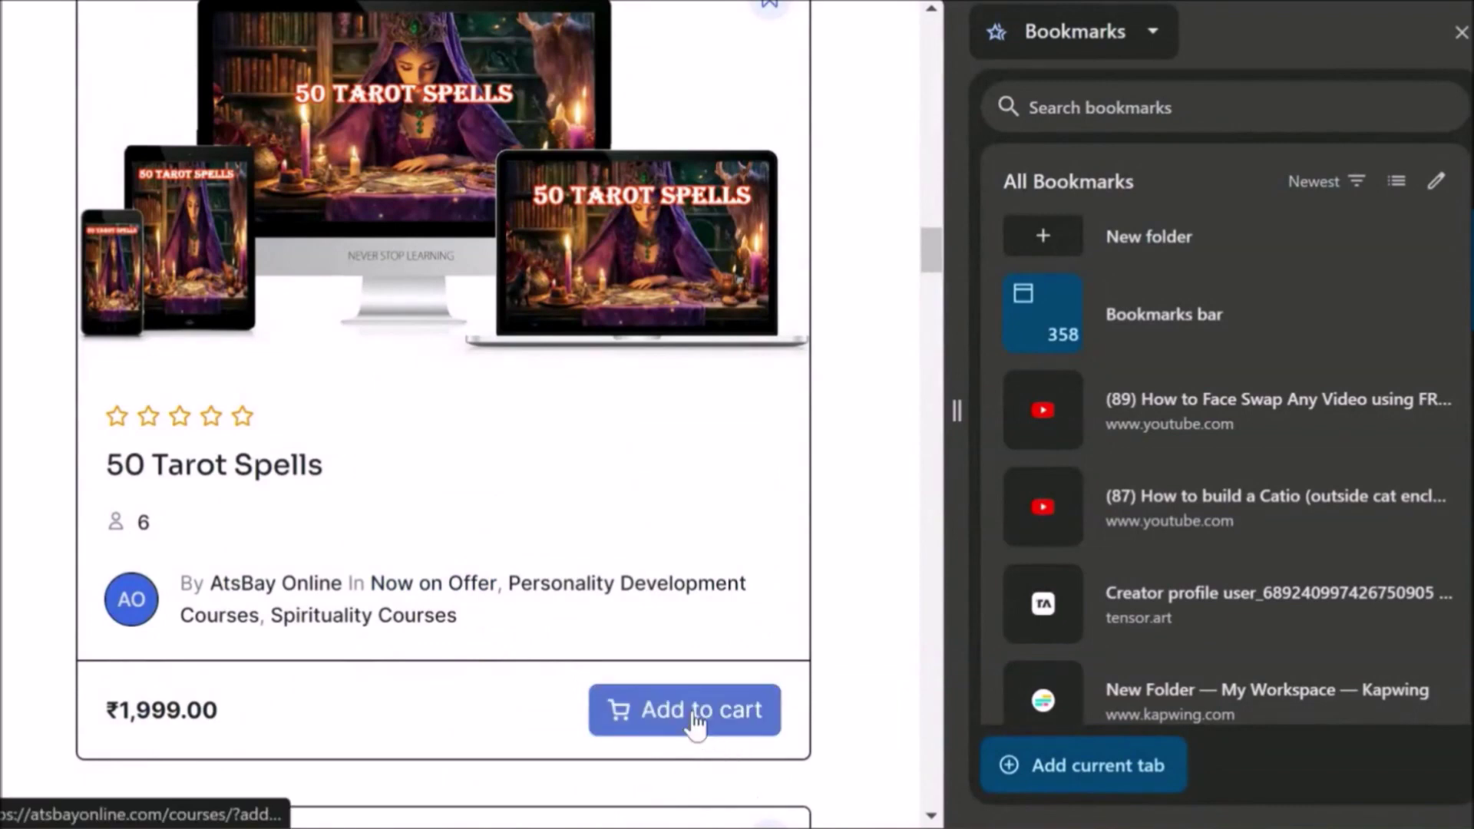
Step: Add 50 Tarot Spells to the cart, bringing up the 'Hi, Welcome back!' sign-in dialog
{"action": "left_click", "coordinate": [695, 725]}
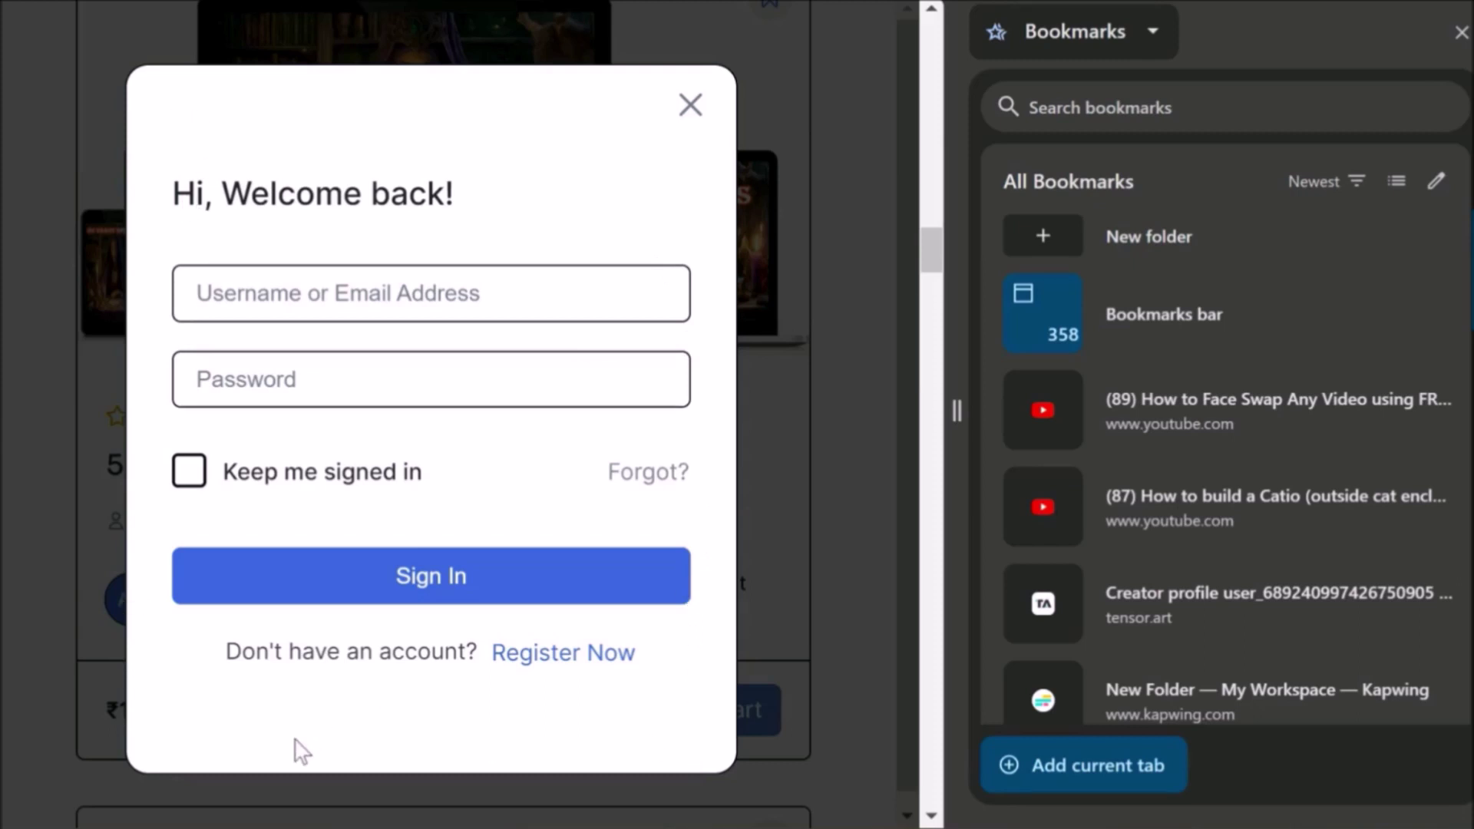
Step: Choose to register a new account and scroll through the registration form down to the Register button
{"action": "left_click", "coordinate": [568, 662]}
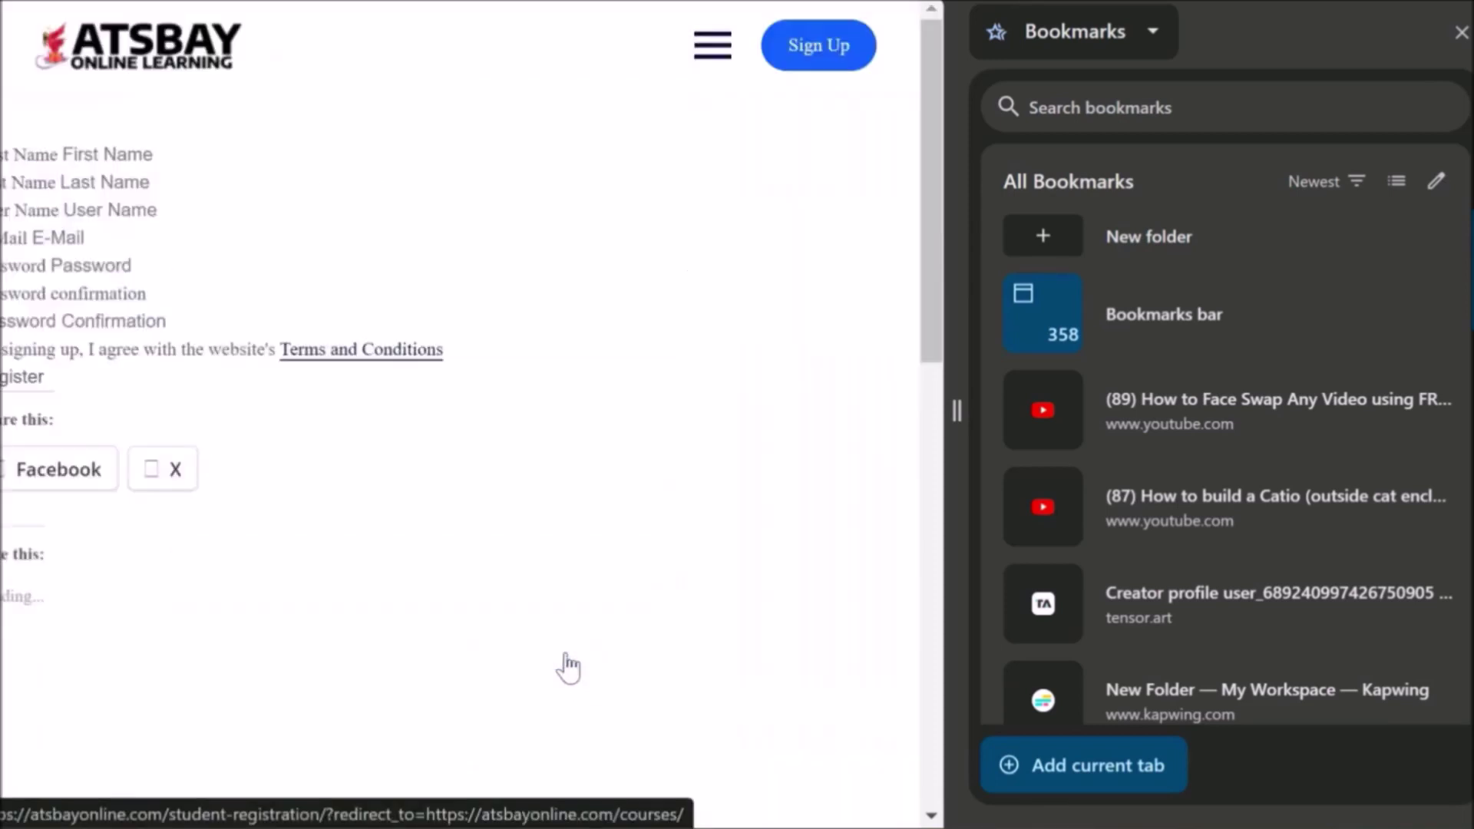
{"action": "scroll", "coordinate": [413, 404], "scroll_direction": "down", "scroll_amount": 2}
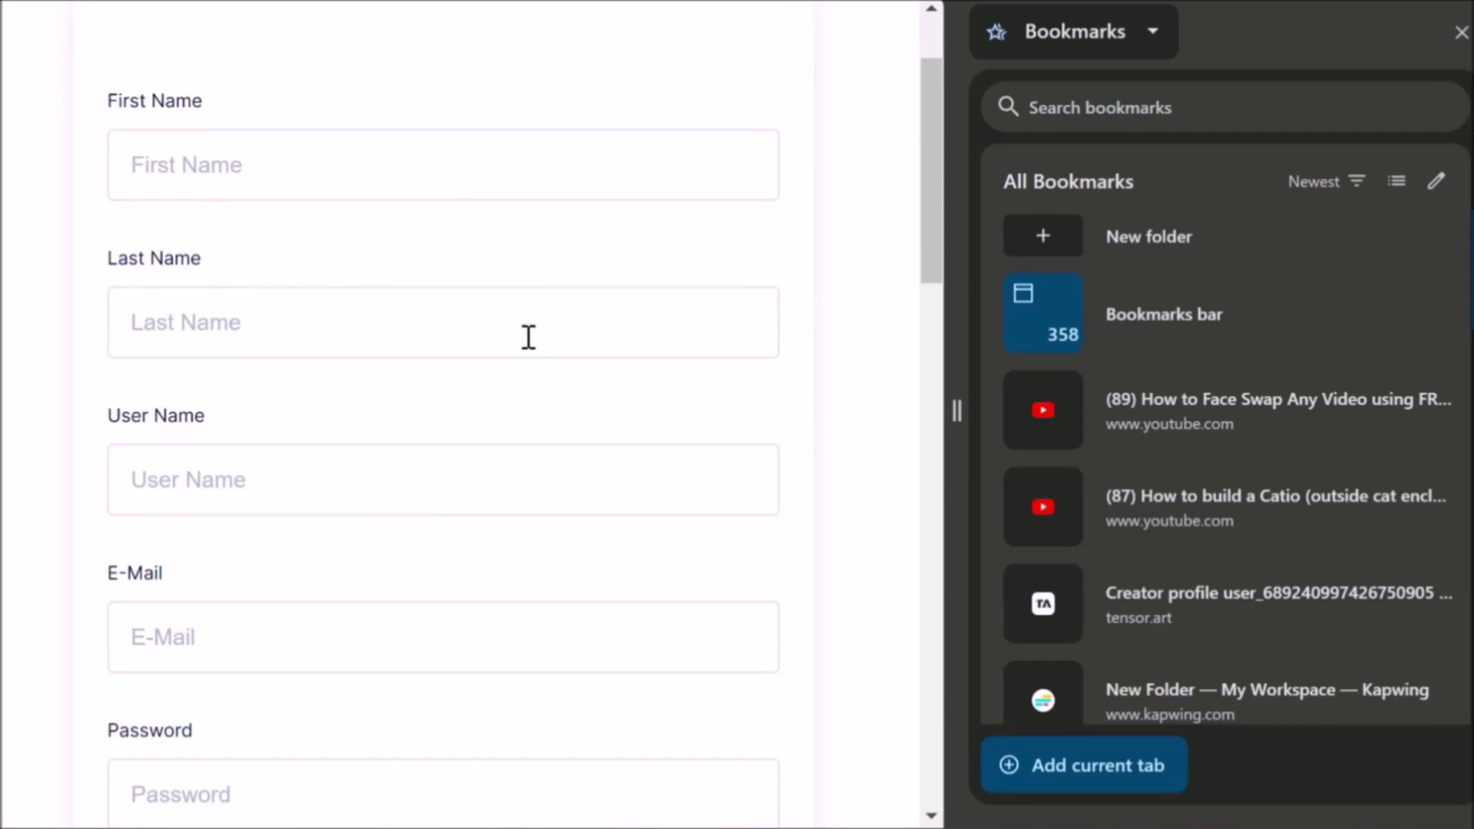
{"action": "scroll", "coordinate": [479, 637], "scroll_direction": "down", "scroll_amount": 2}
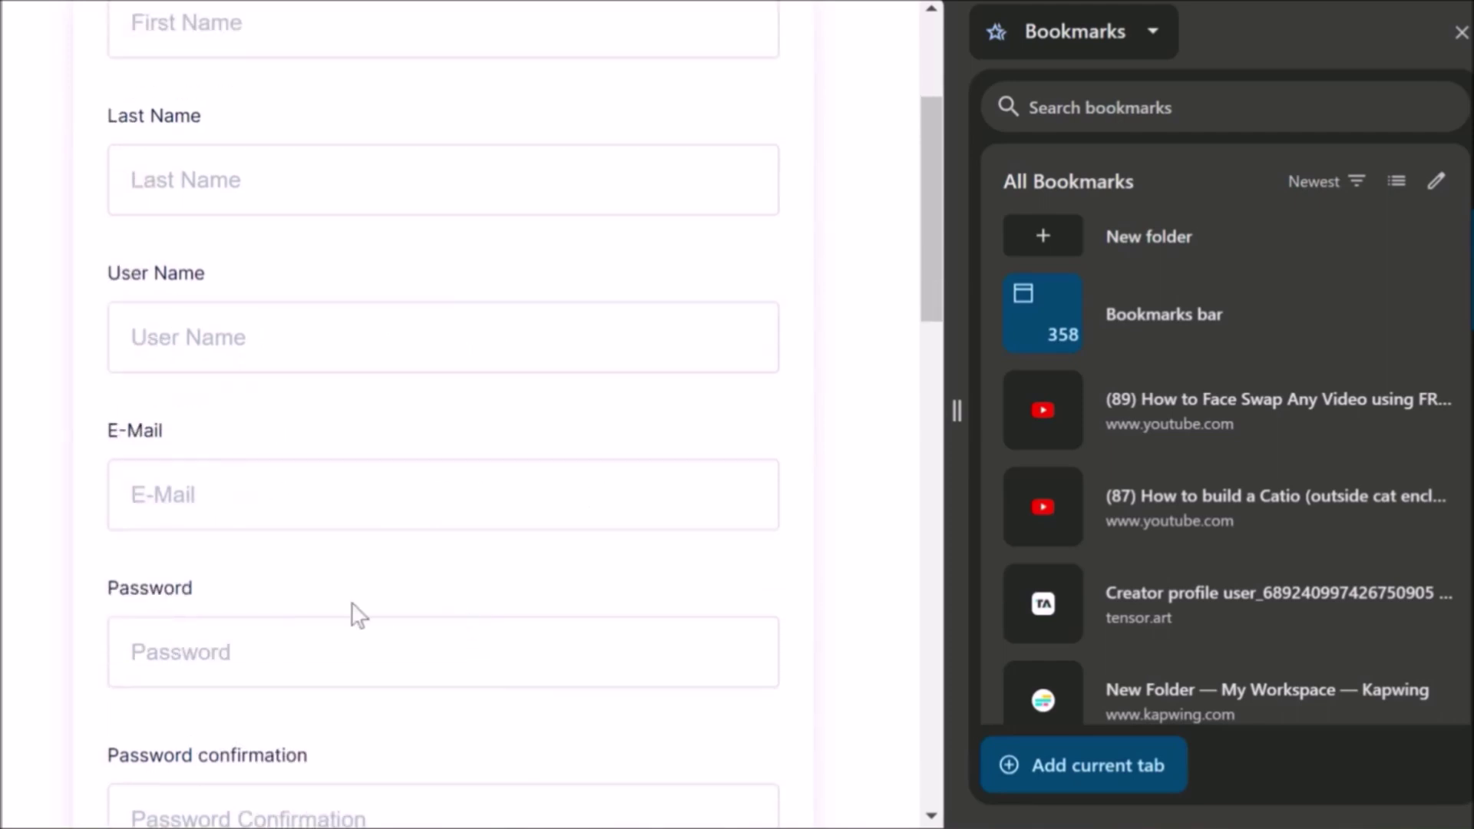
{"action": "scroll", "coordinate": [308, 639], "scroll_direction": "down", "scroll_amount": 4}
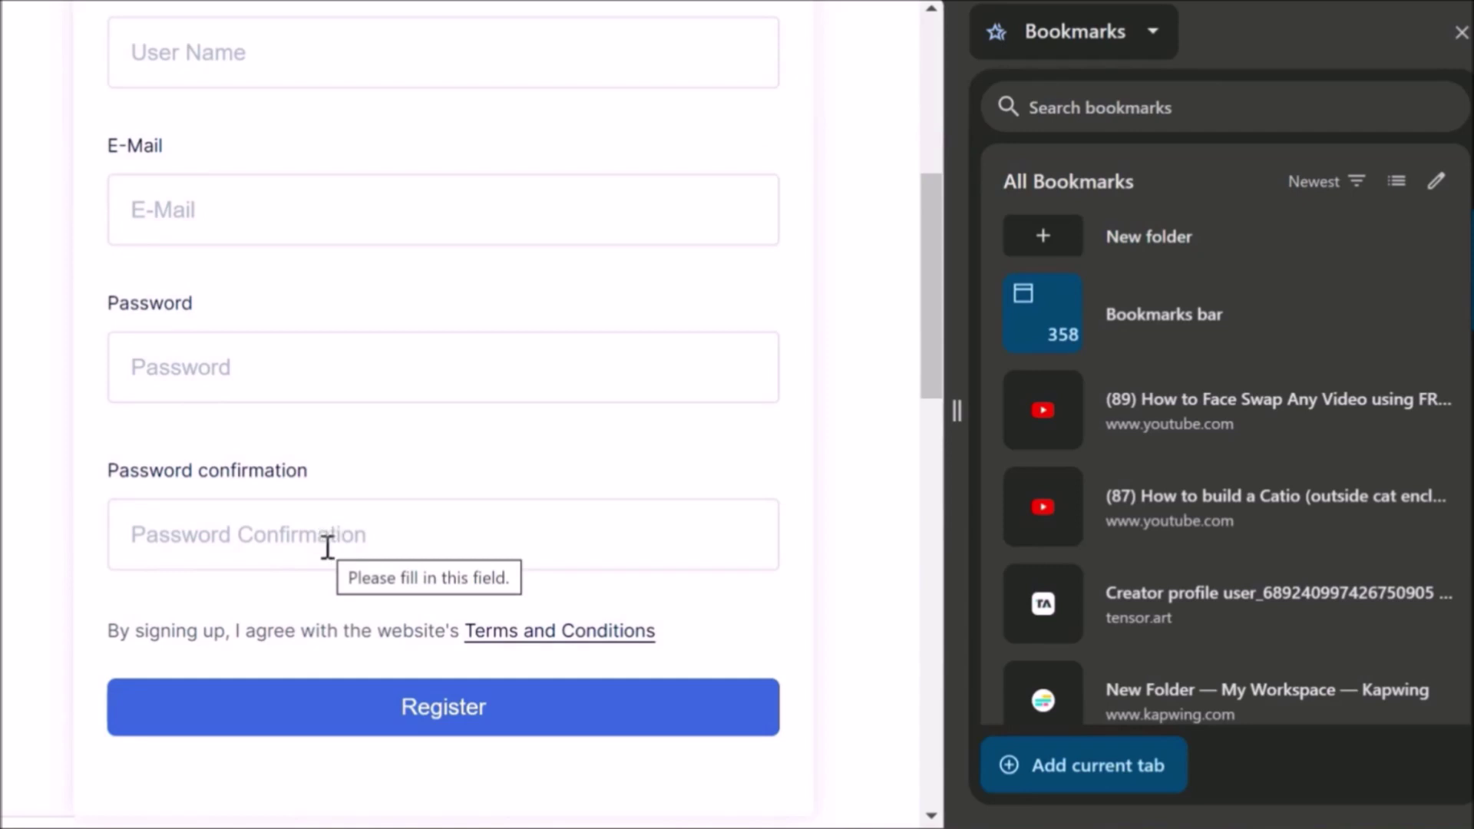
{"action": "scroll", "coordinate": [353, 545], "scroll_direction": "up", "scroll_amount": 2}
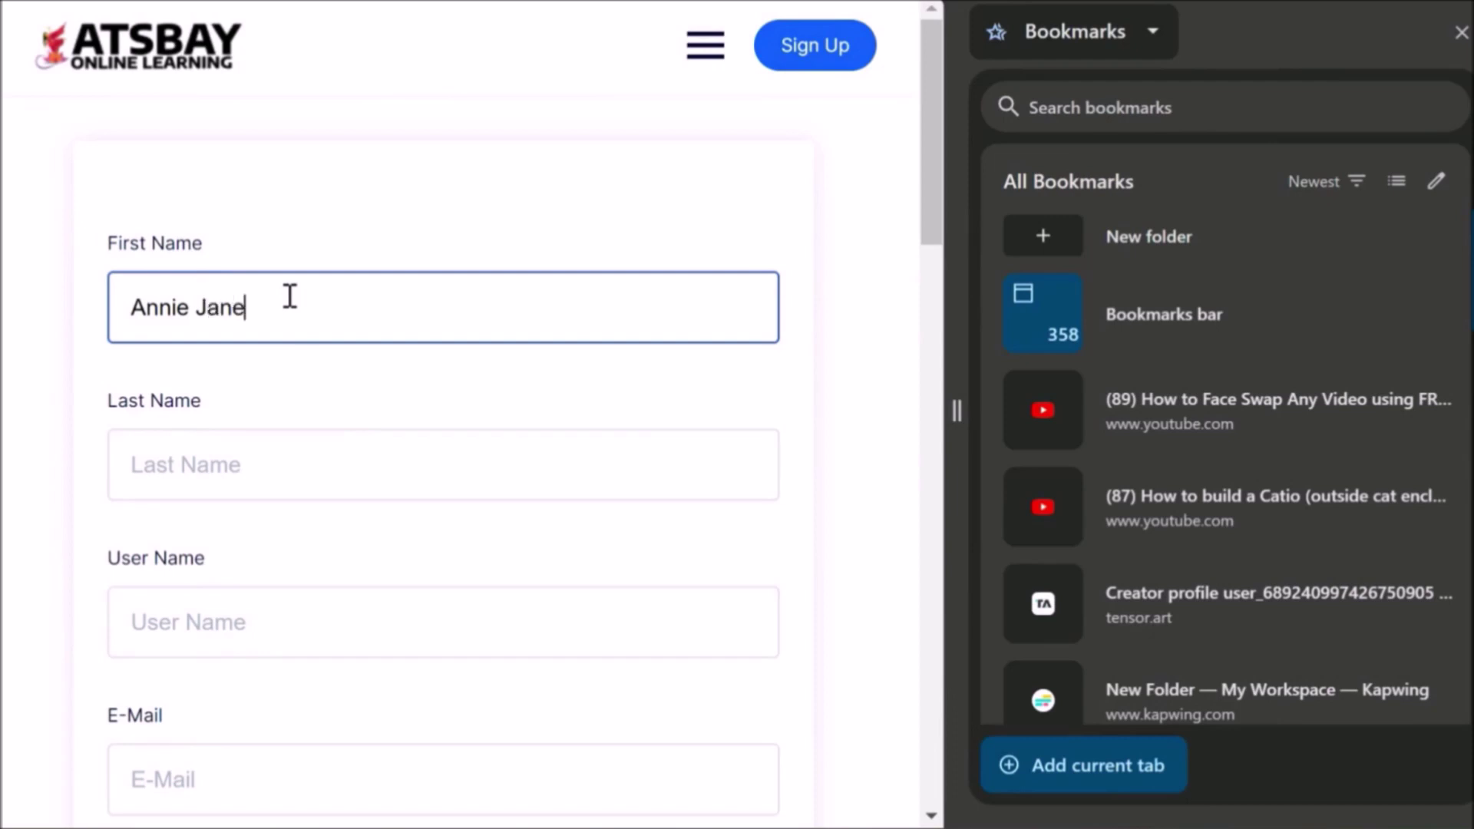
Step: Enter the student's first name, then retype the password in the Password confirmation field
{"action": "type", "text": "Jane"}
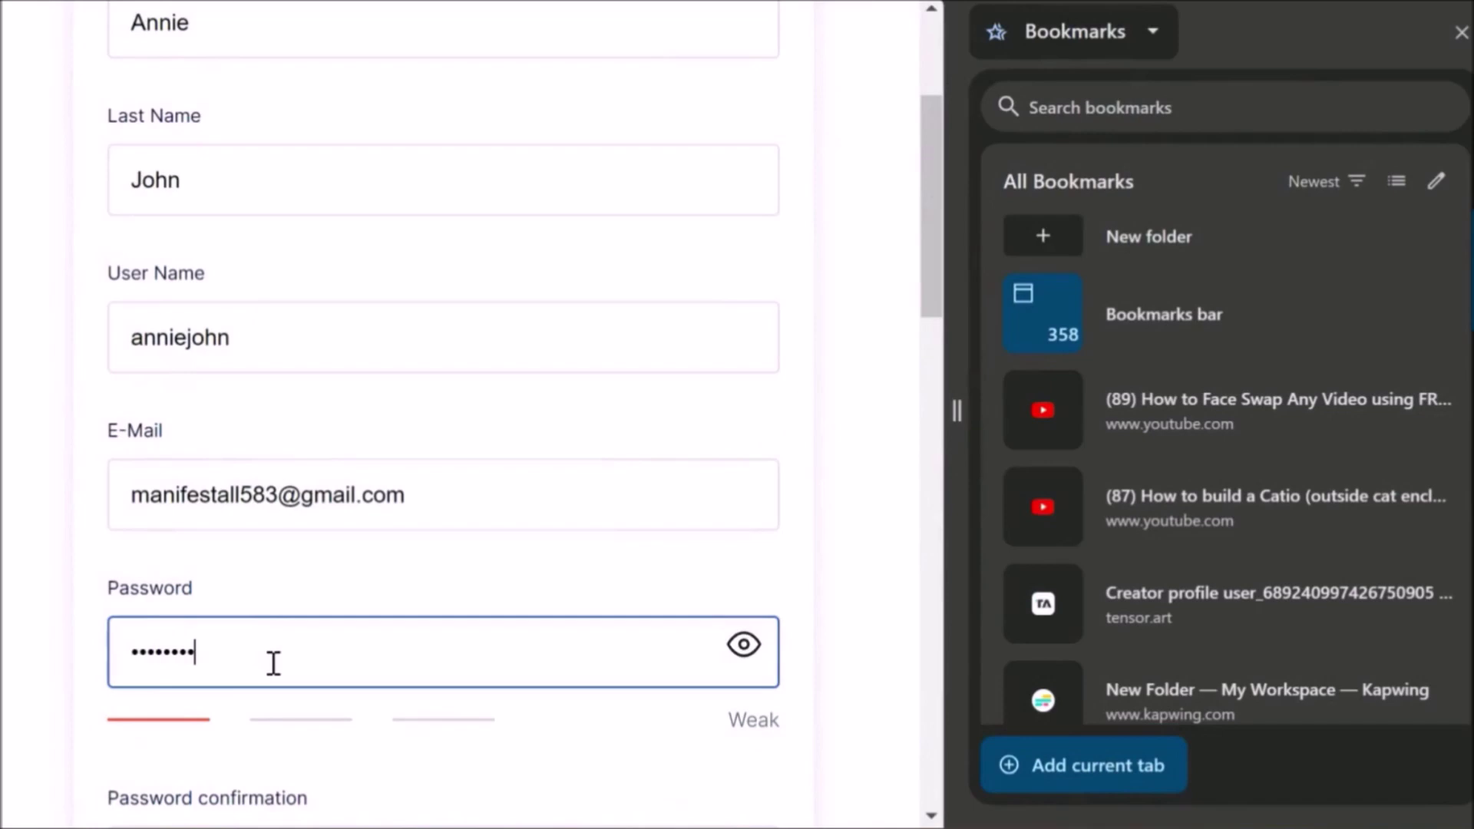
{"action": "type", "text": "1"}
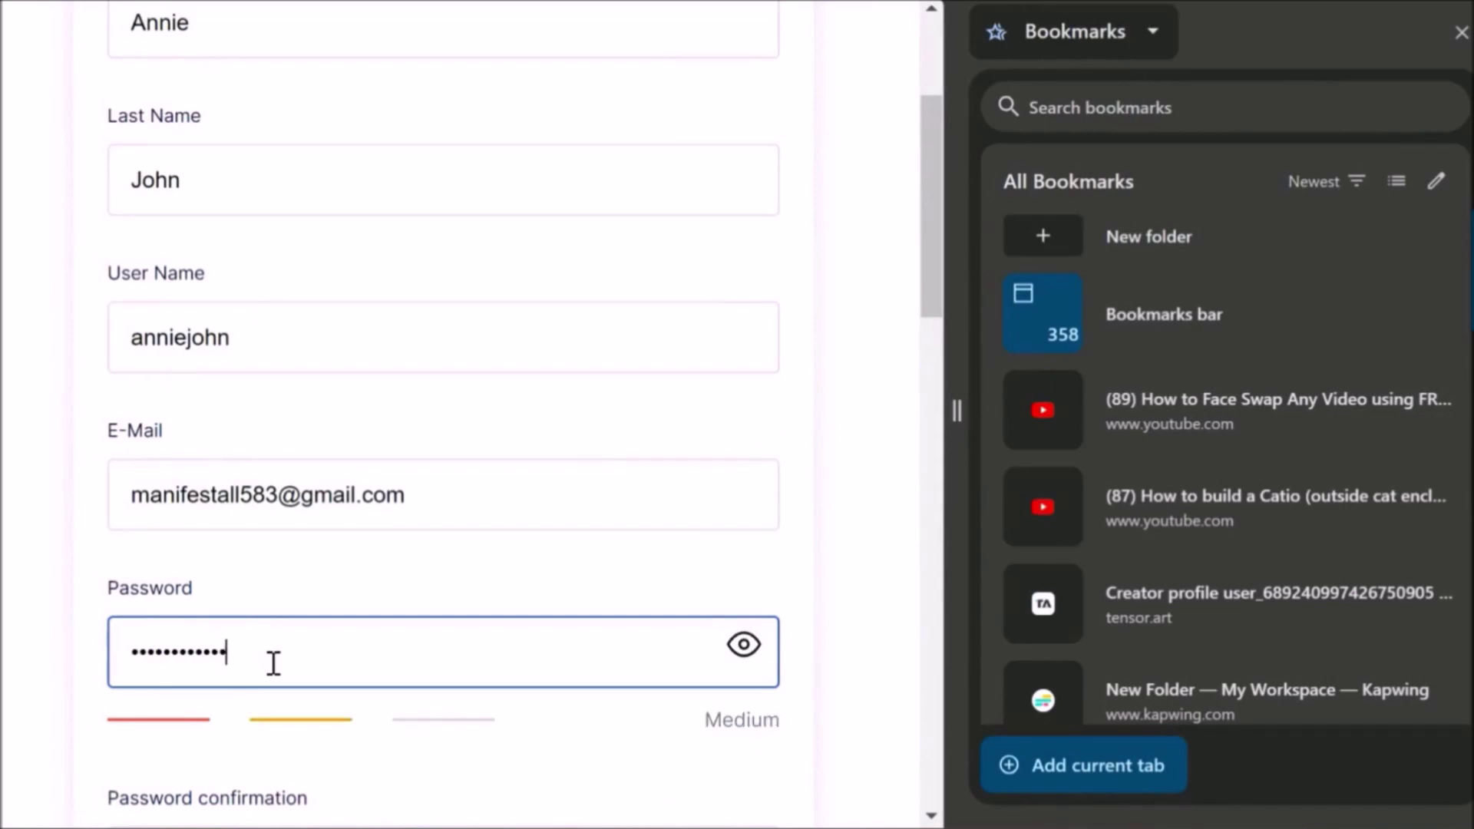
{"action": "scroll", "coordinate": [315, 584], "scroll_direction": "down", "scroll_amount": 3}
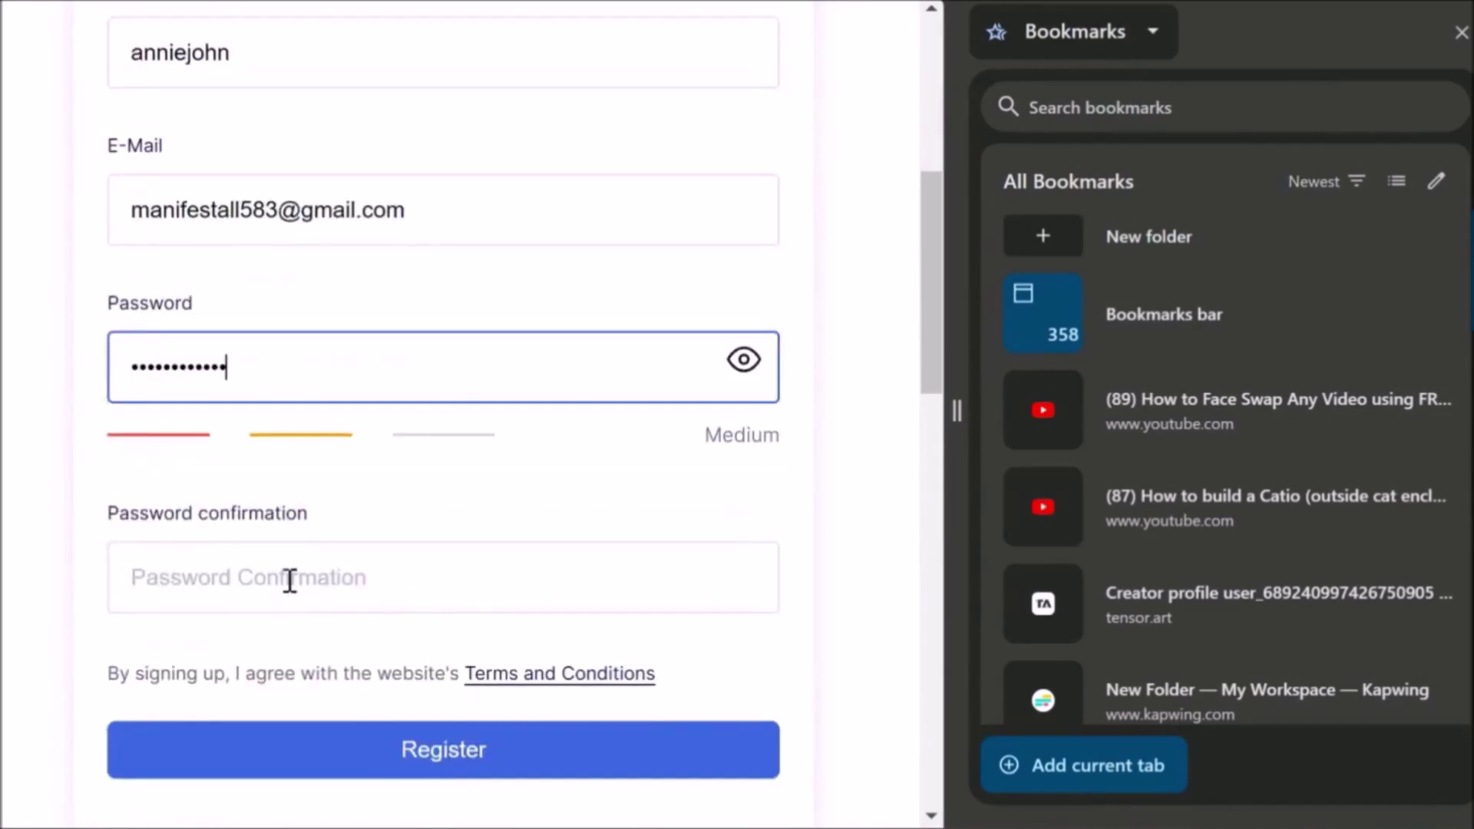
{"action": "left_click", "coordinate": [289, 581]}
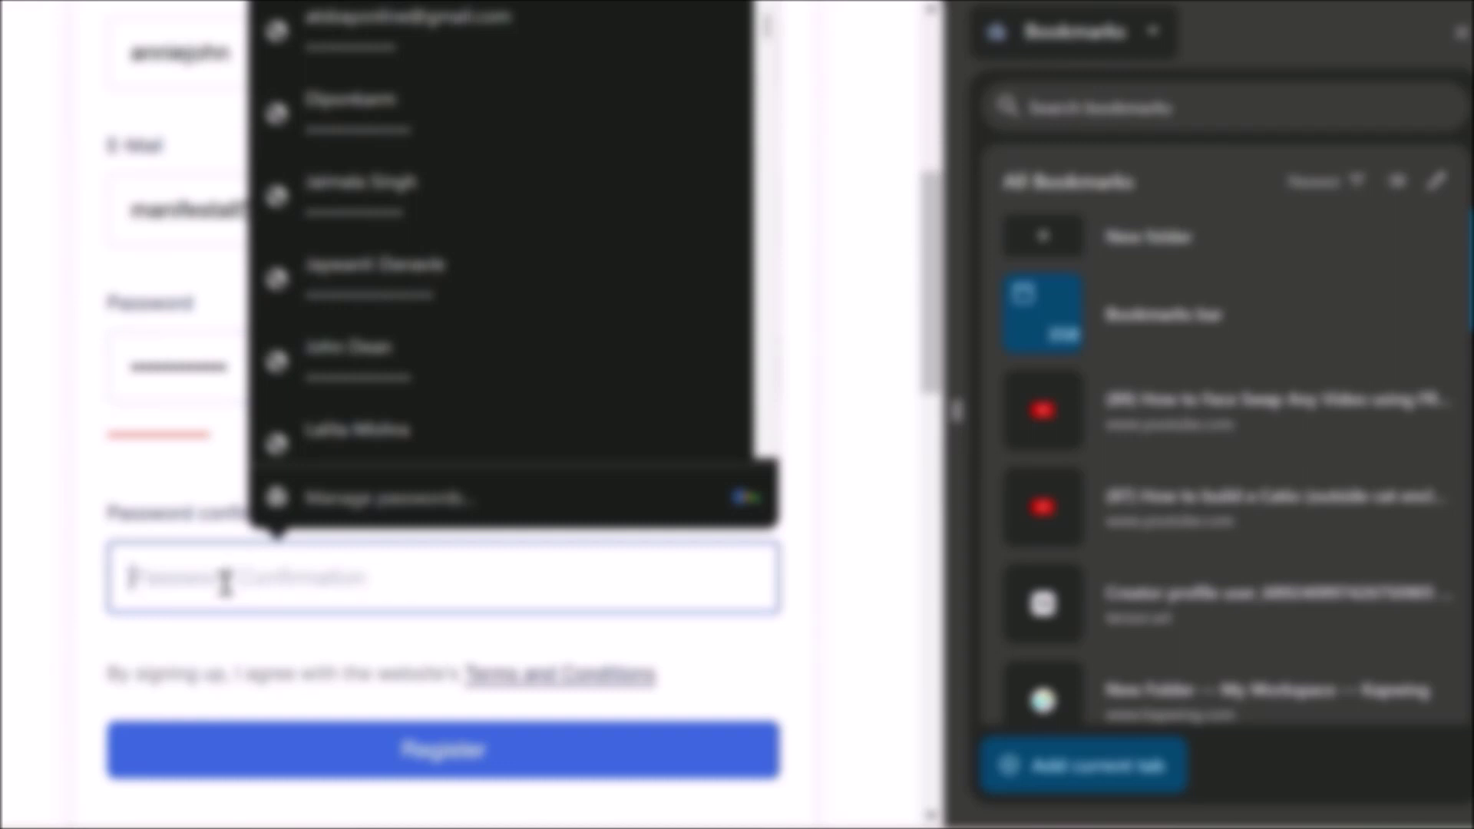
{"action": "type", "text": "•••"}
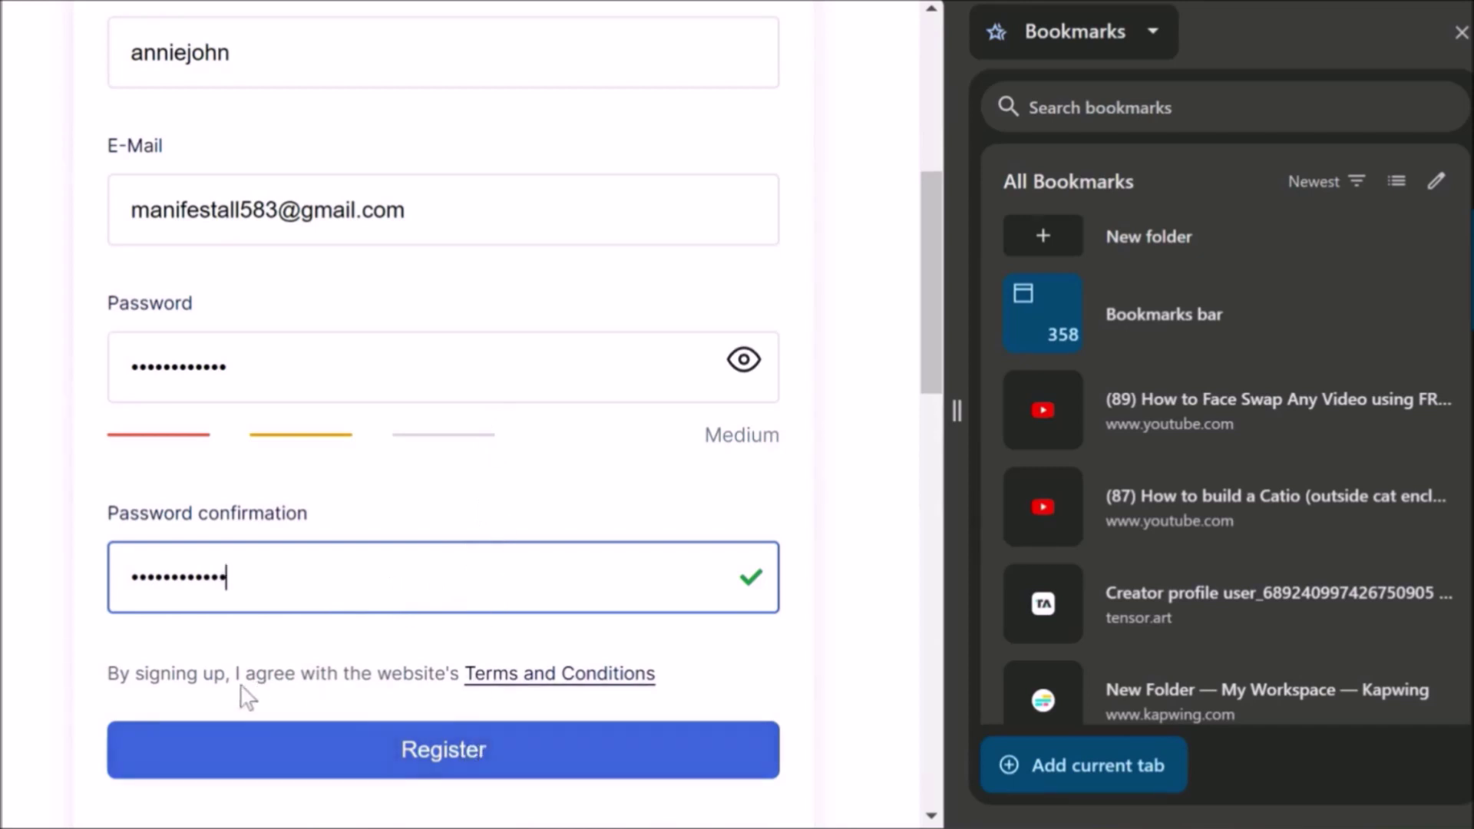
Step: Submit the registration form and look over the Courses page now showing the new student signed in
{"action": "left_click", "coordinate": [447, 747]}
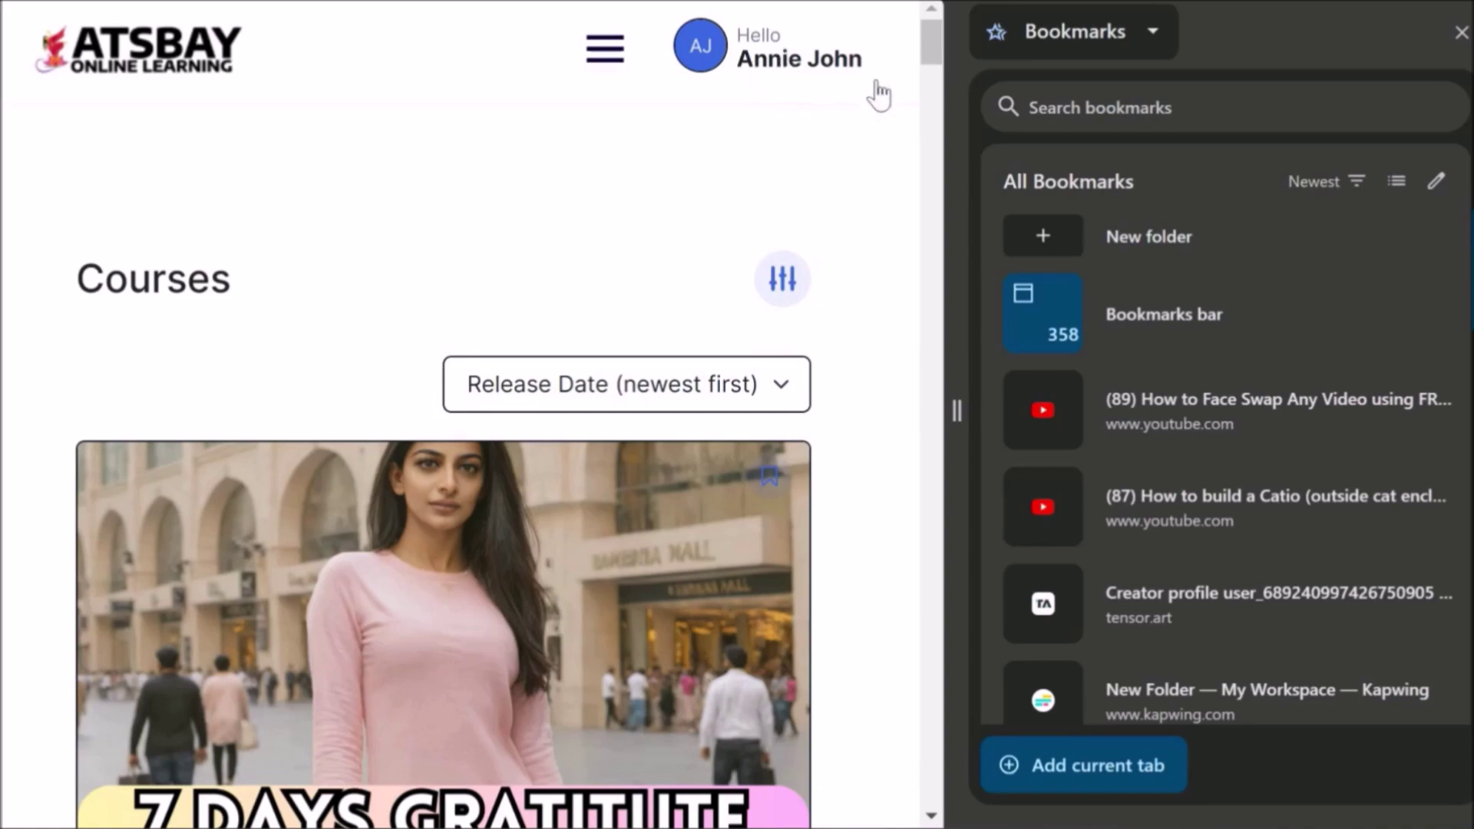
{"action": "scroll", "coordinate": [852, 511], "scroll_direction": "down", "scroll_amount": 12}
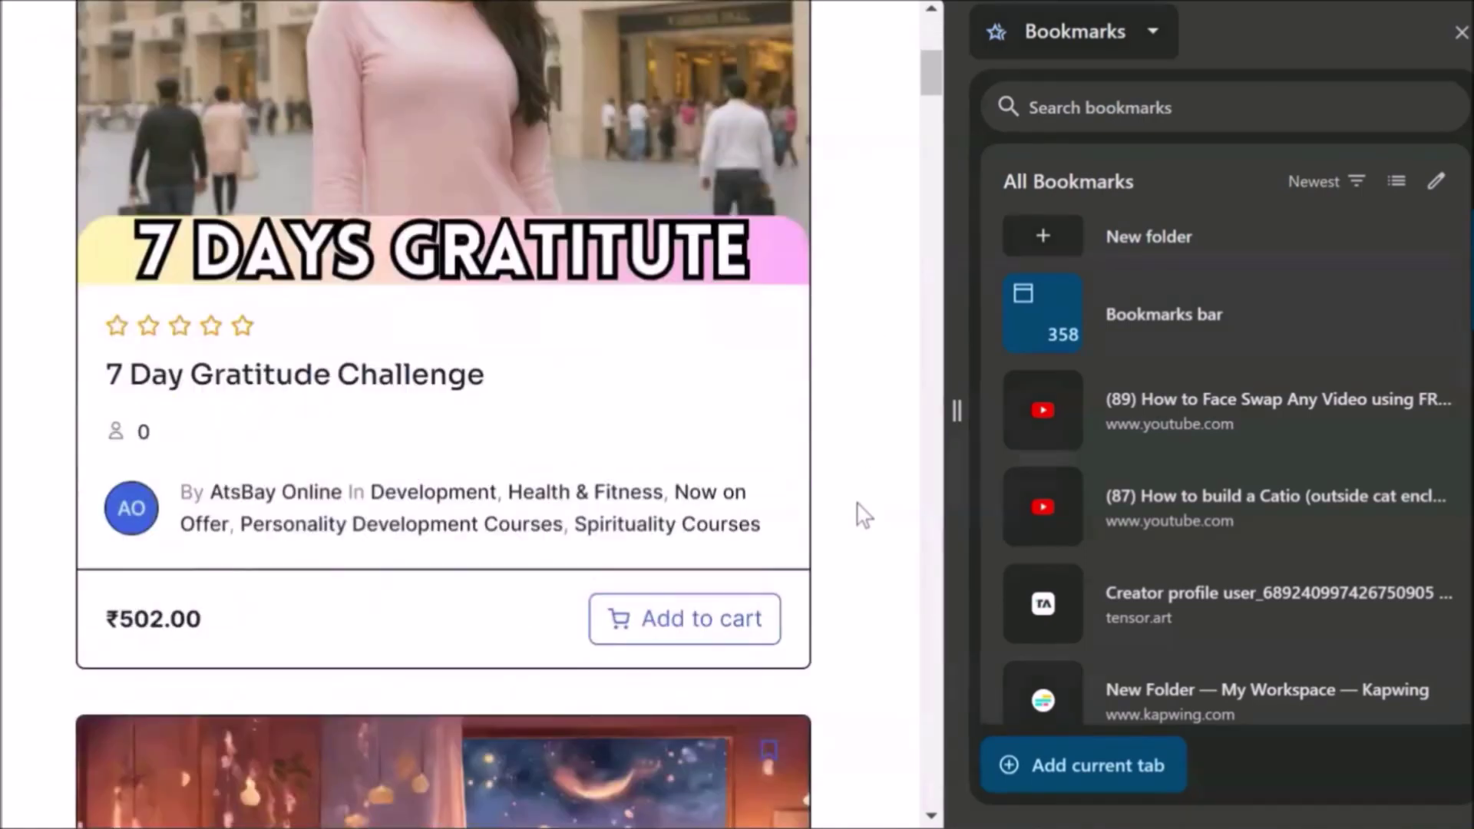
{"action": "scroll", "coordinate": [860, 517], "scroll_direction": "up", "scroll_amount": 12}
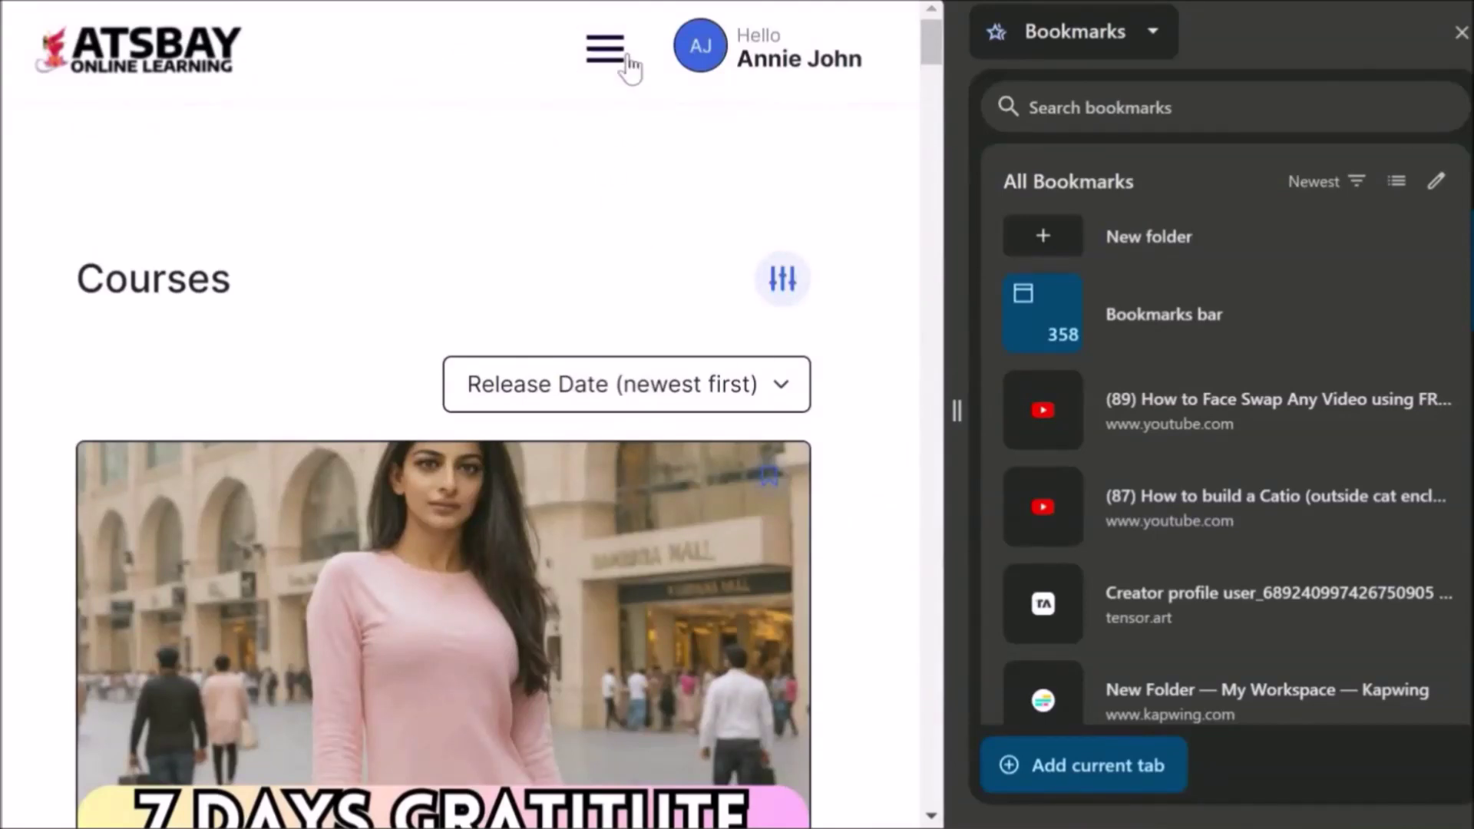
Step: Open the Student Dashboard from the site menu and confirm 0 enrolled, active and completed courses
{"action": "left_click", "coordinate": [605, 50]}
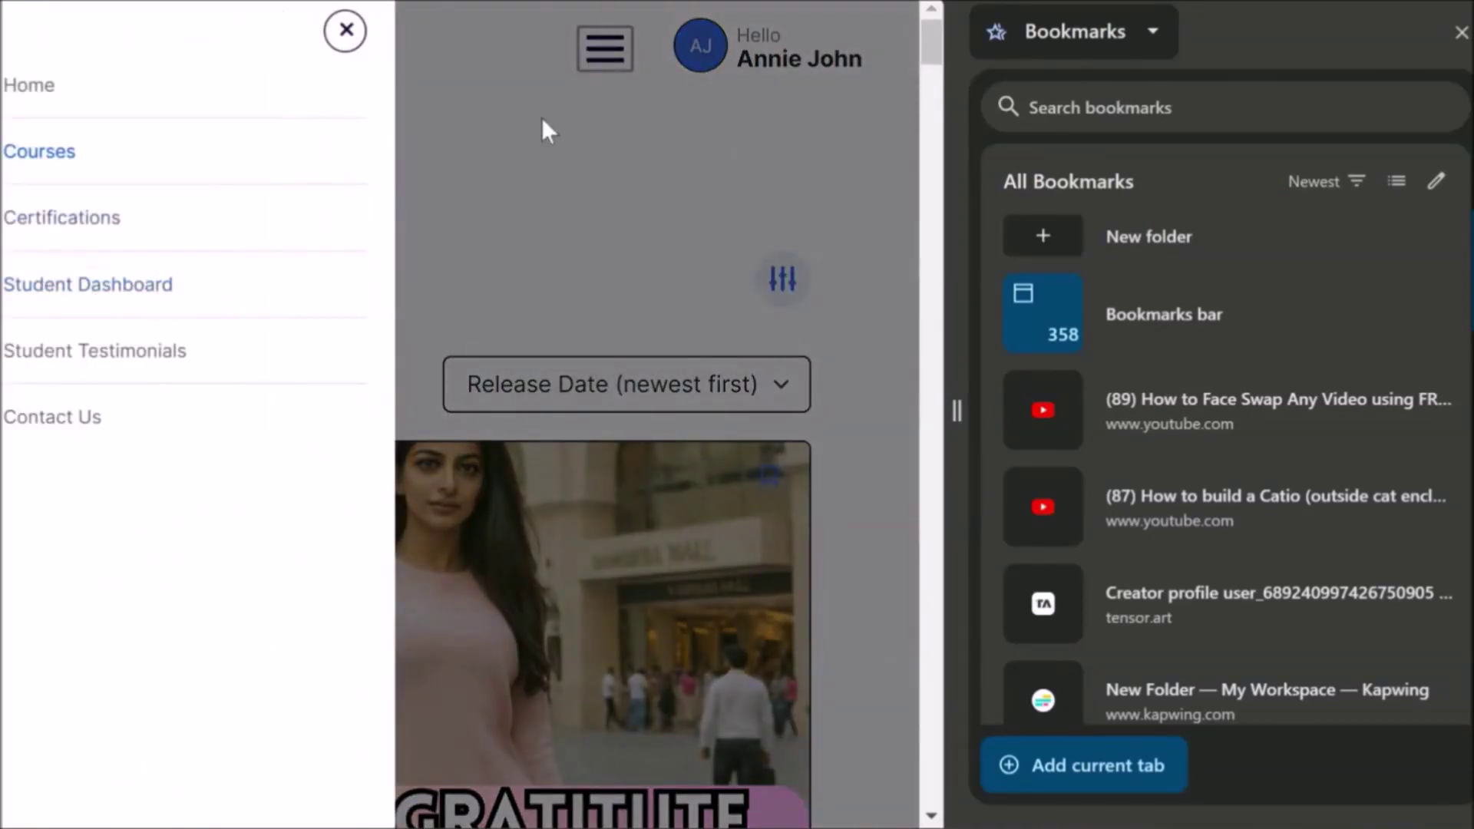
{"action": "left_click", "coordinate": [345, 31]}
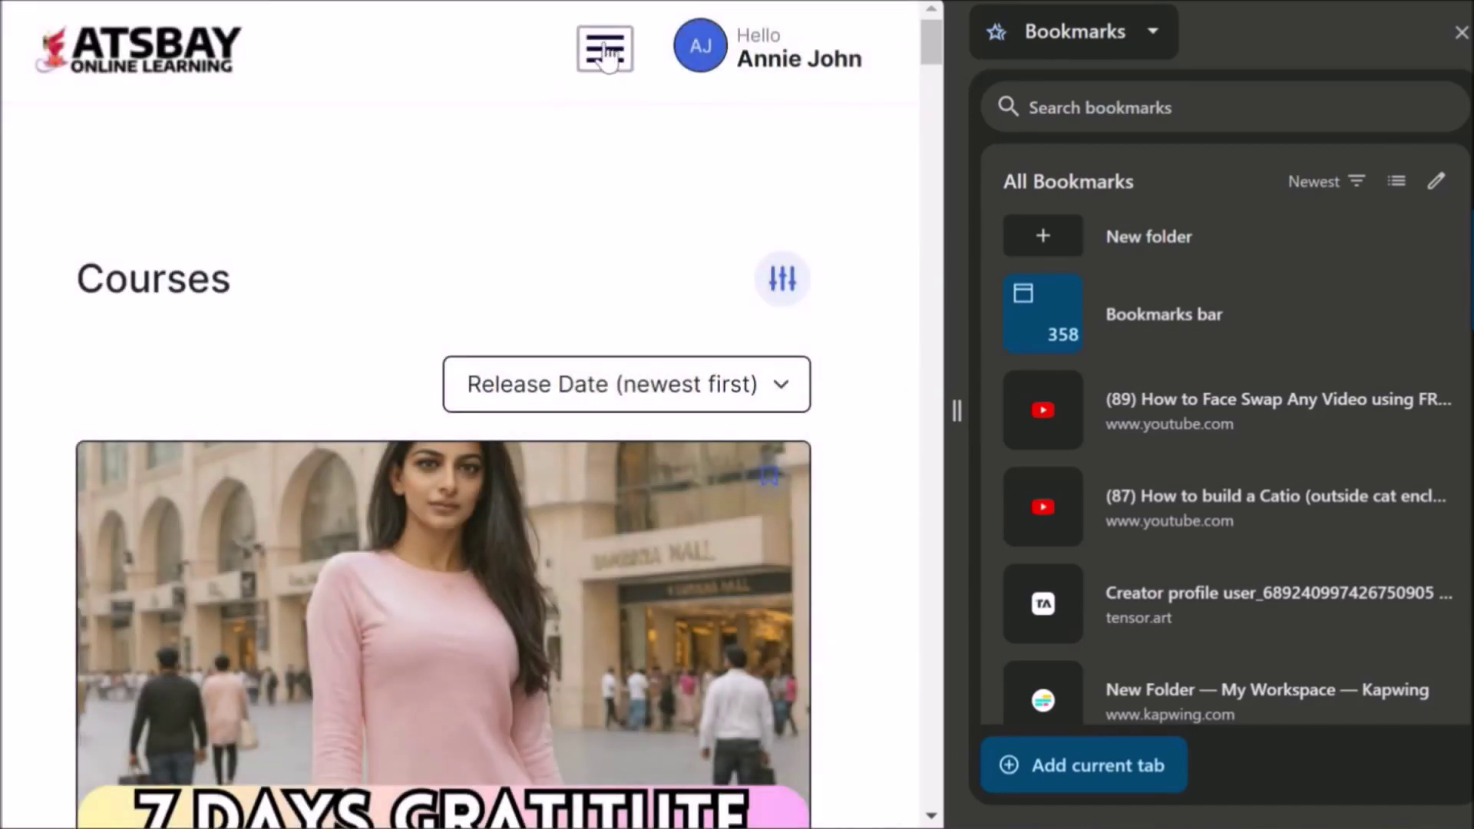
{"action": "left_click", "coordinate": [605, 50]}
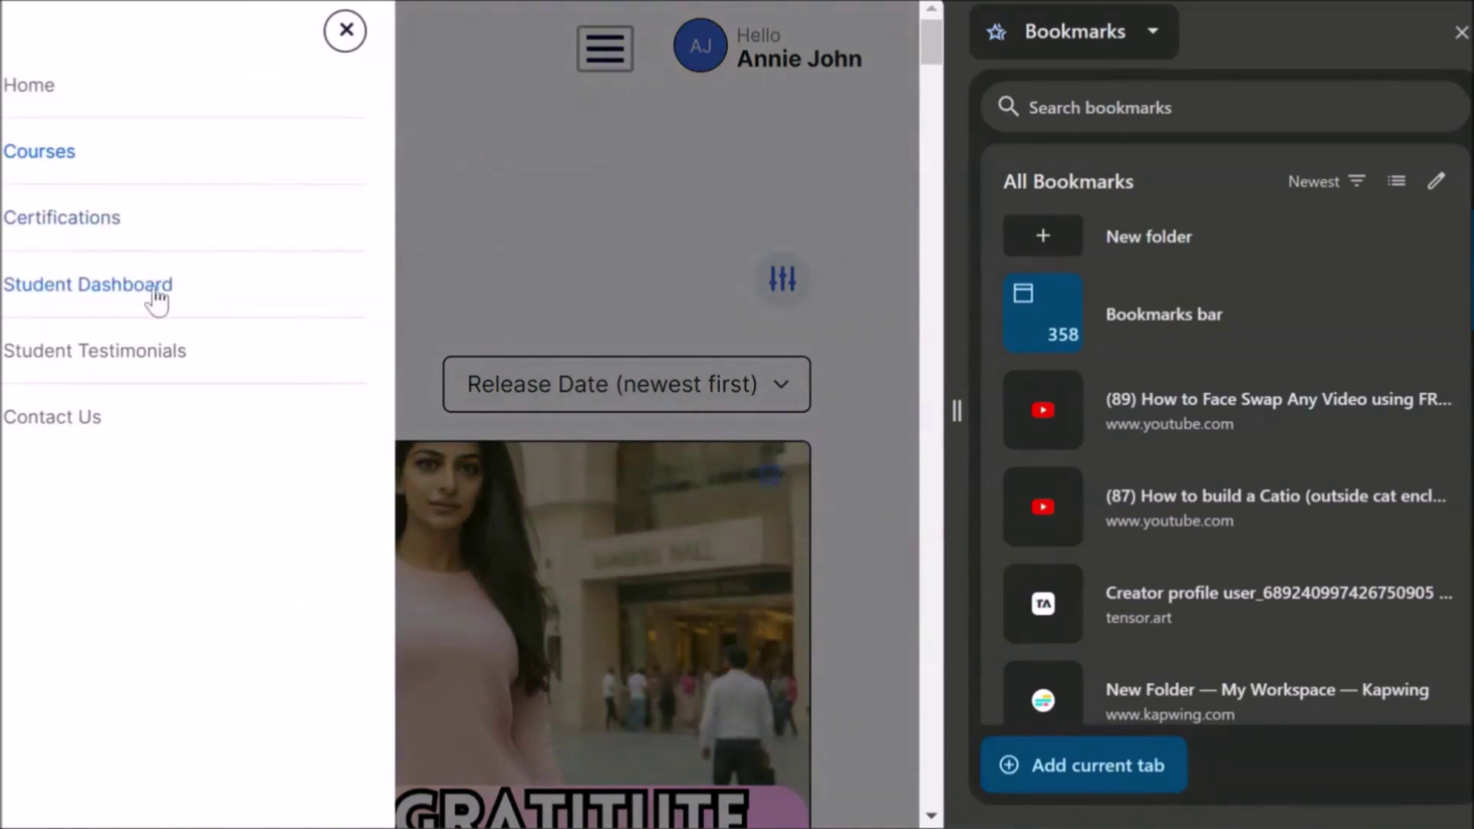
{"action": "left_click", "coordinate": [128, 305]}
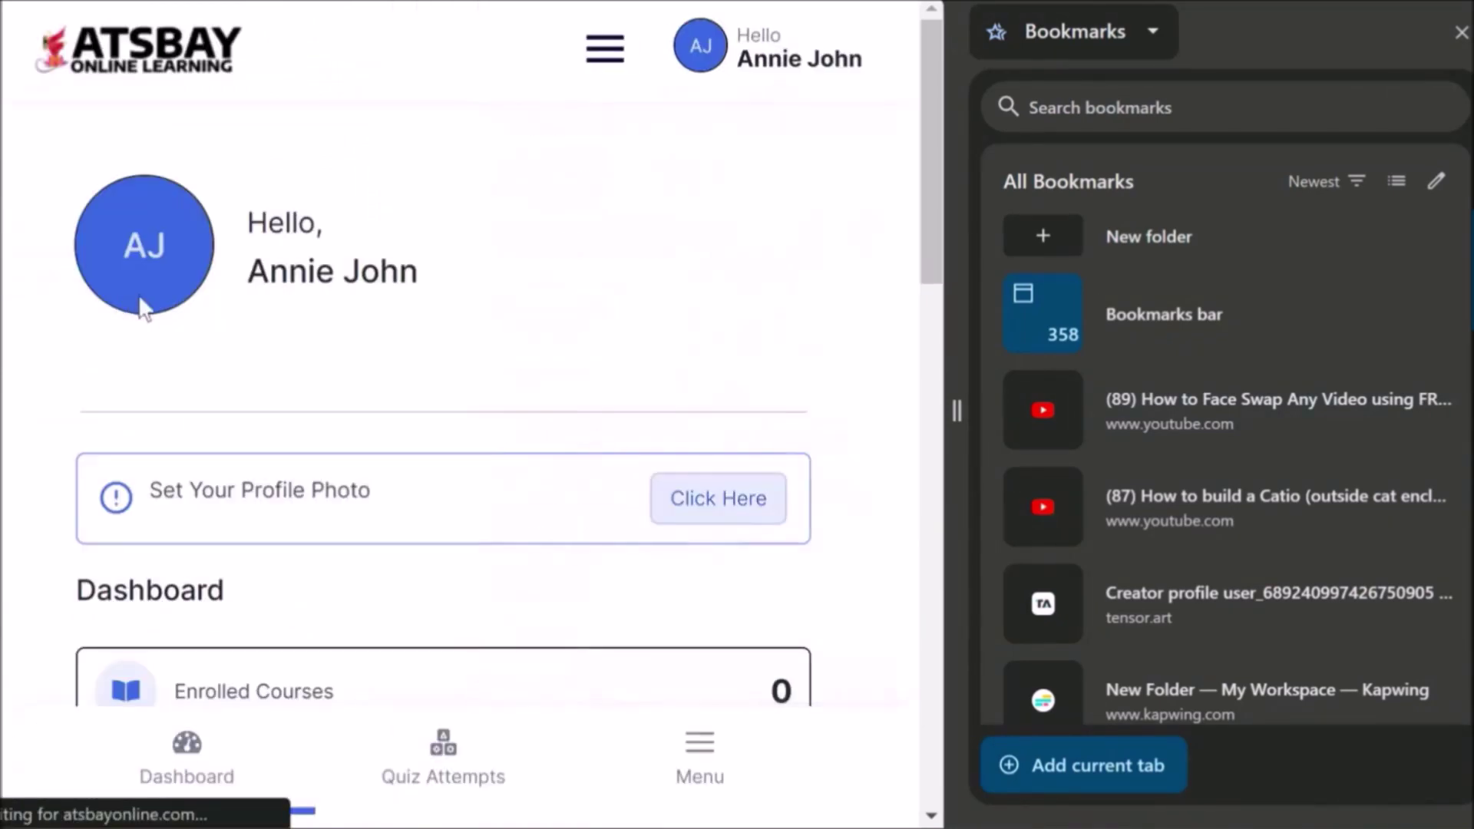
{"action": "scroll", "coordinate": [873, 302], "scroll_direction": "down", "scroll_amount": 3}
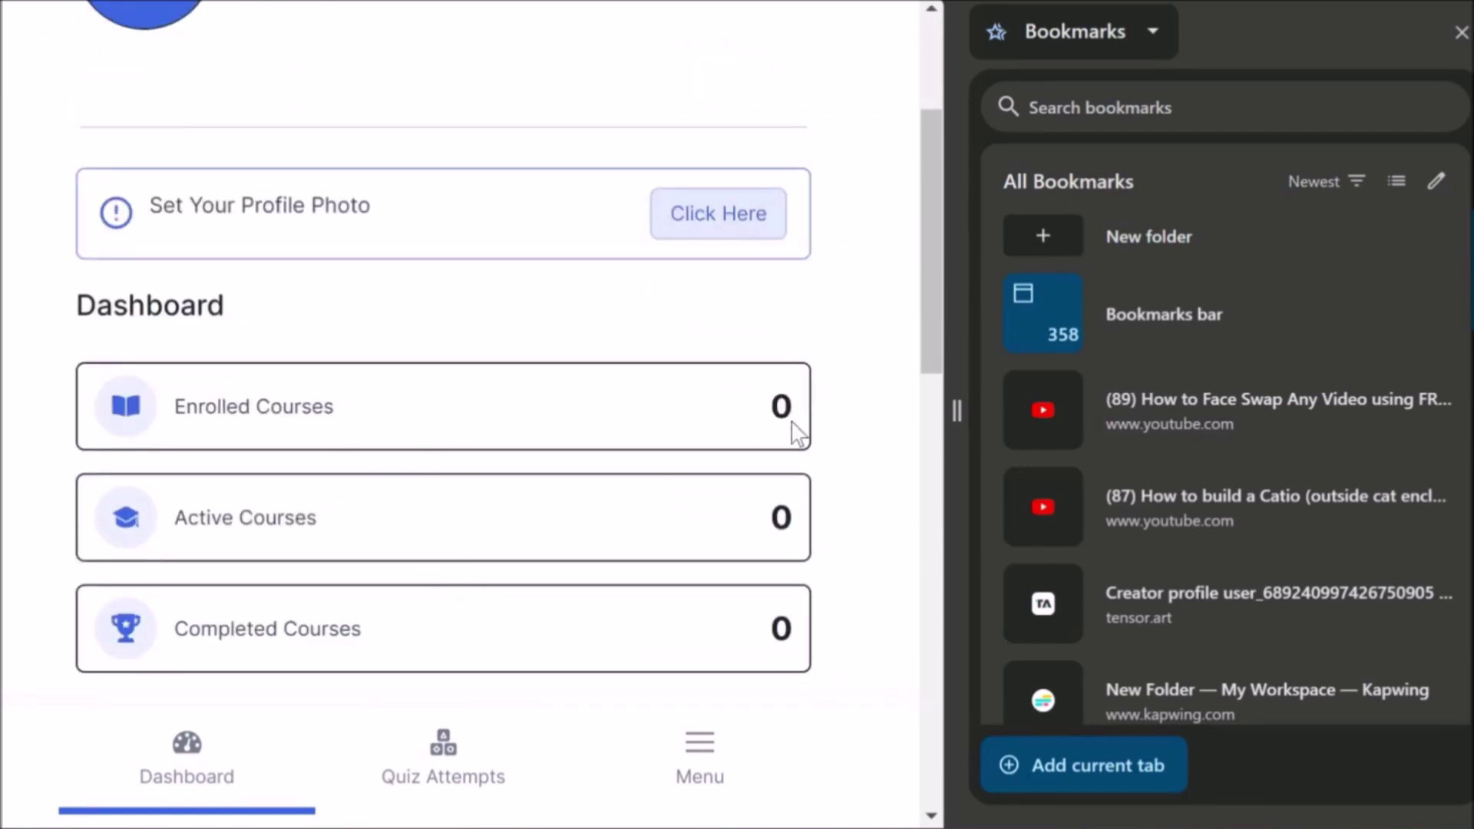
{"action": "scroll", "coordinate": [760, 530], "scroll_direction": "up", "scroll_amount": 4}
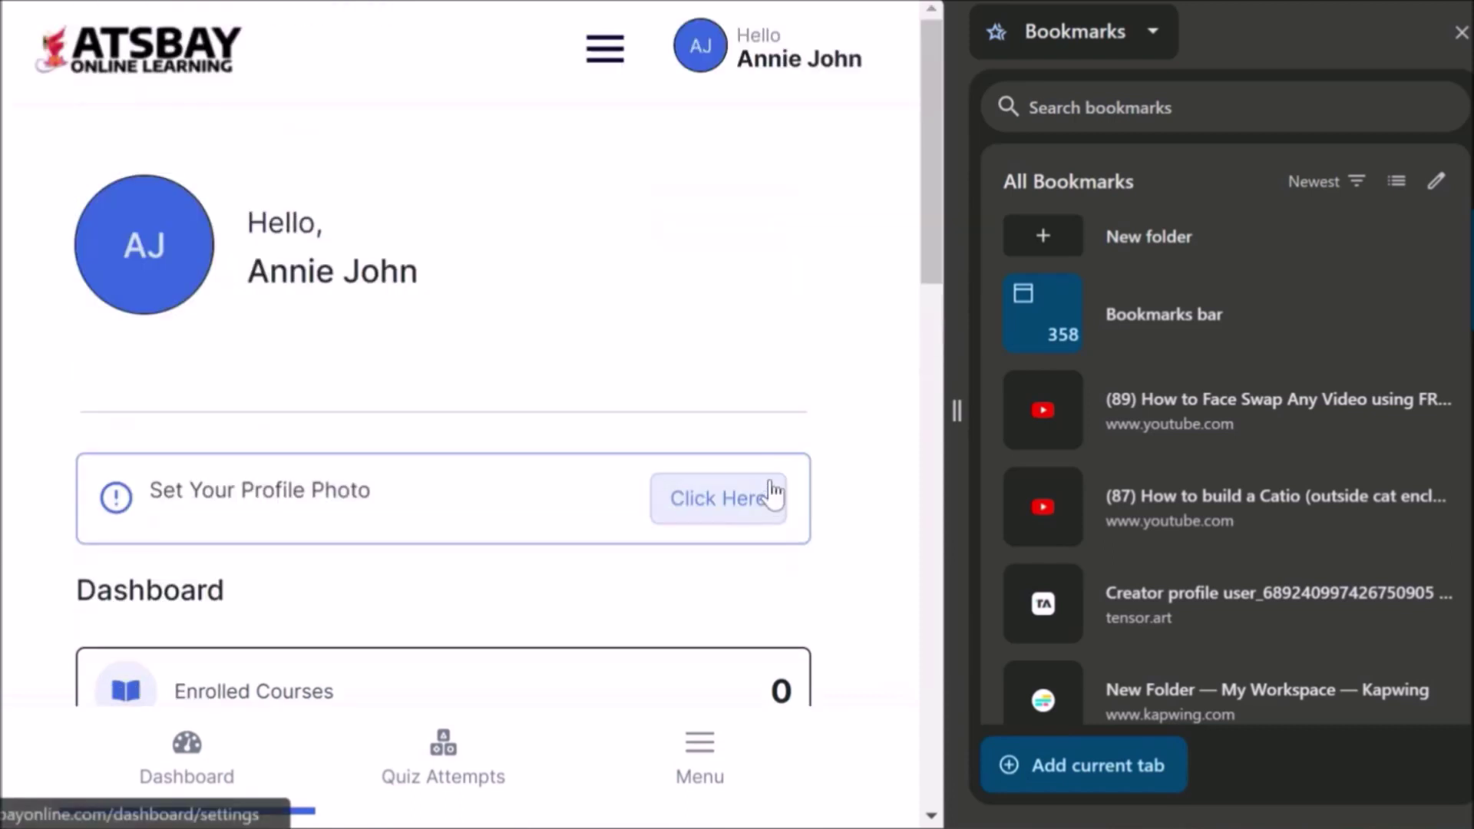
Step: Return to the Courses list and find the 50 Tarot Spells card at ₹1,999.00
{"action": "left_click", "coordinate": [629, 50]}
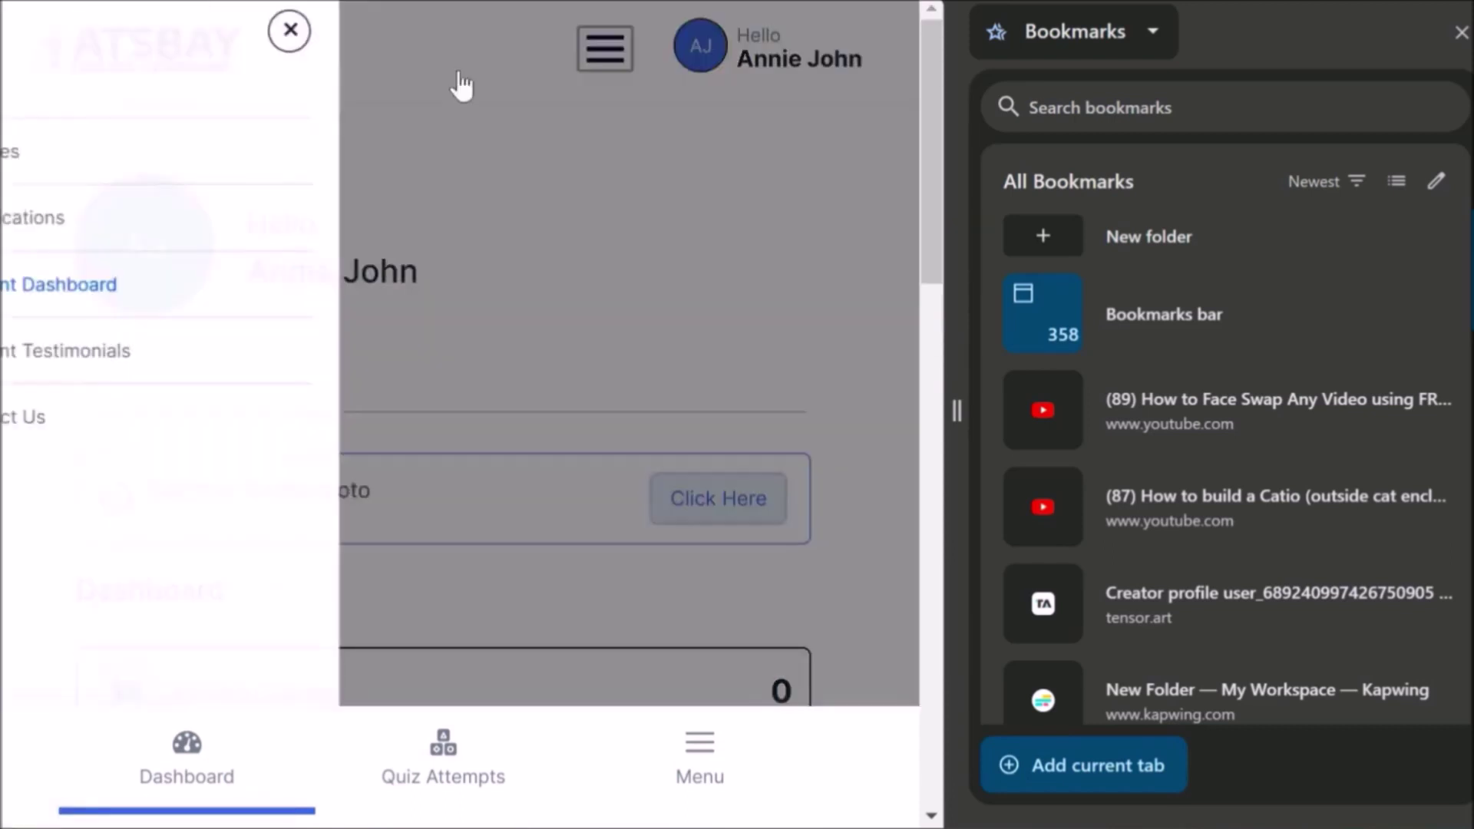
{"action": "left_click", "coordinate": [264, 150]}
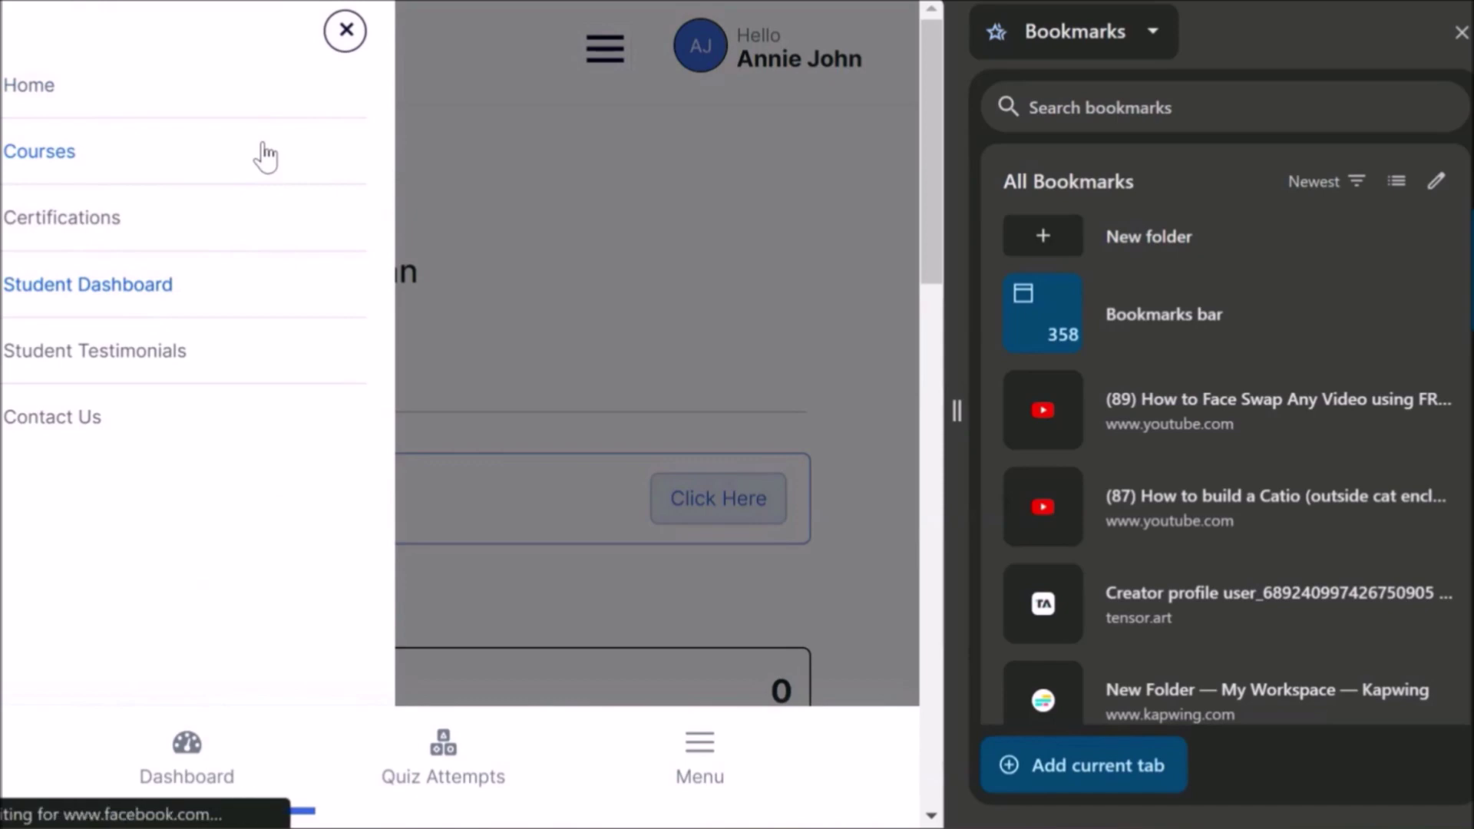
{"action": "scroll", "coordinate": [883, 361], "scroll_direction": "down", "scroll_amount": 13}
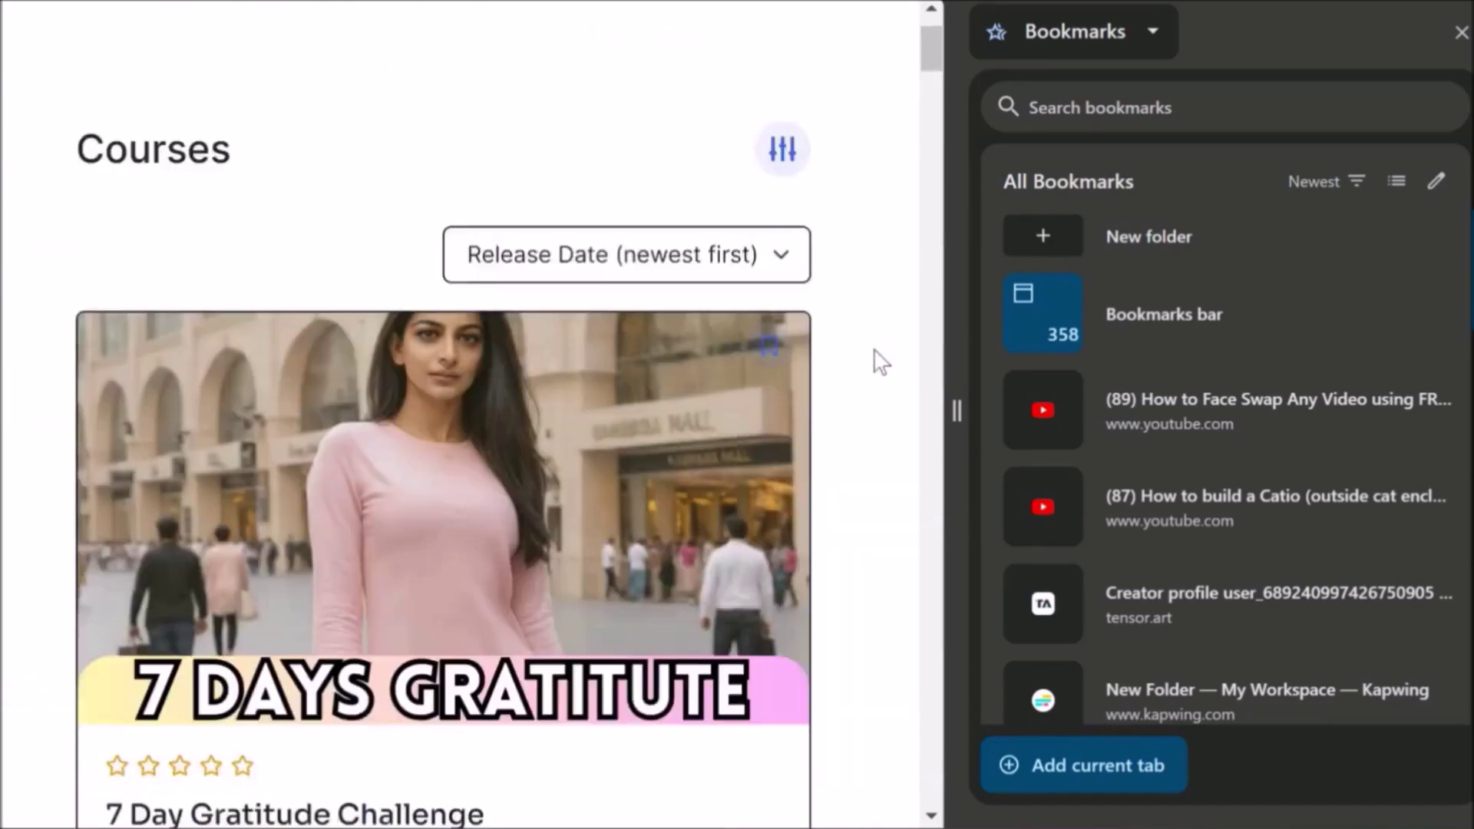
{"action": "scroll", "coordinate": [884, 366], "scroll_direction": "down", "scroll_amount": 20}
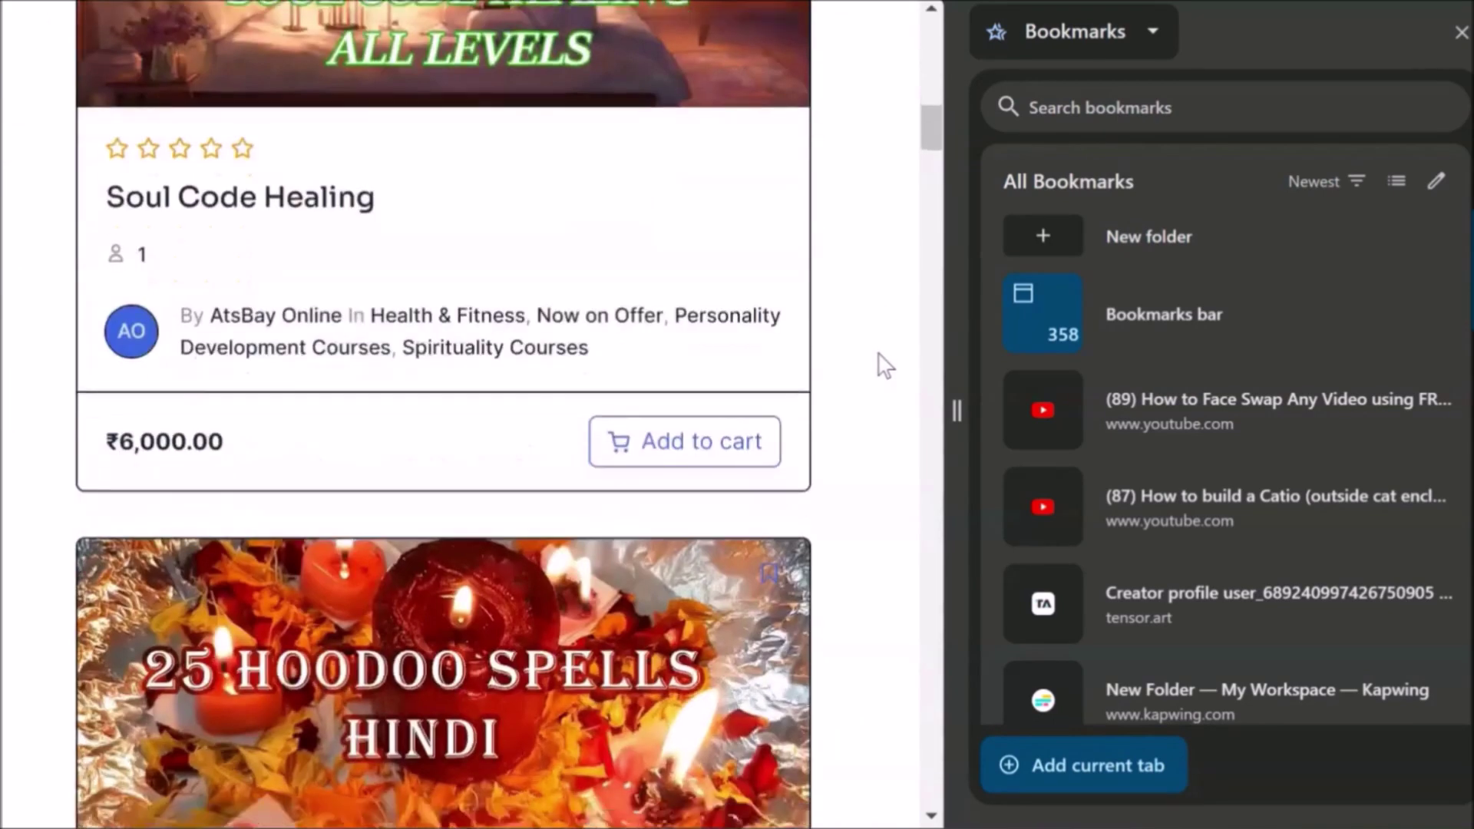
{"action": "scroll", "coordinate": [883, 362], "scroll_direction": "down", "scroll_amount": 9}
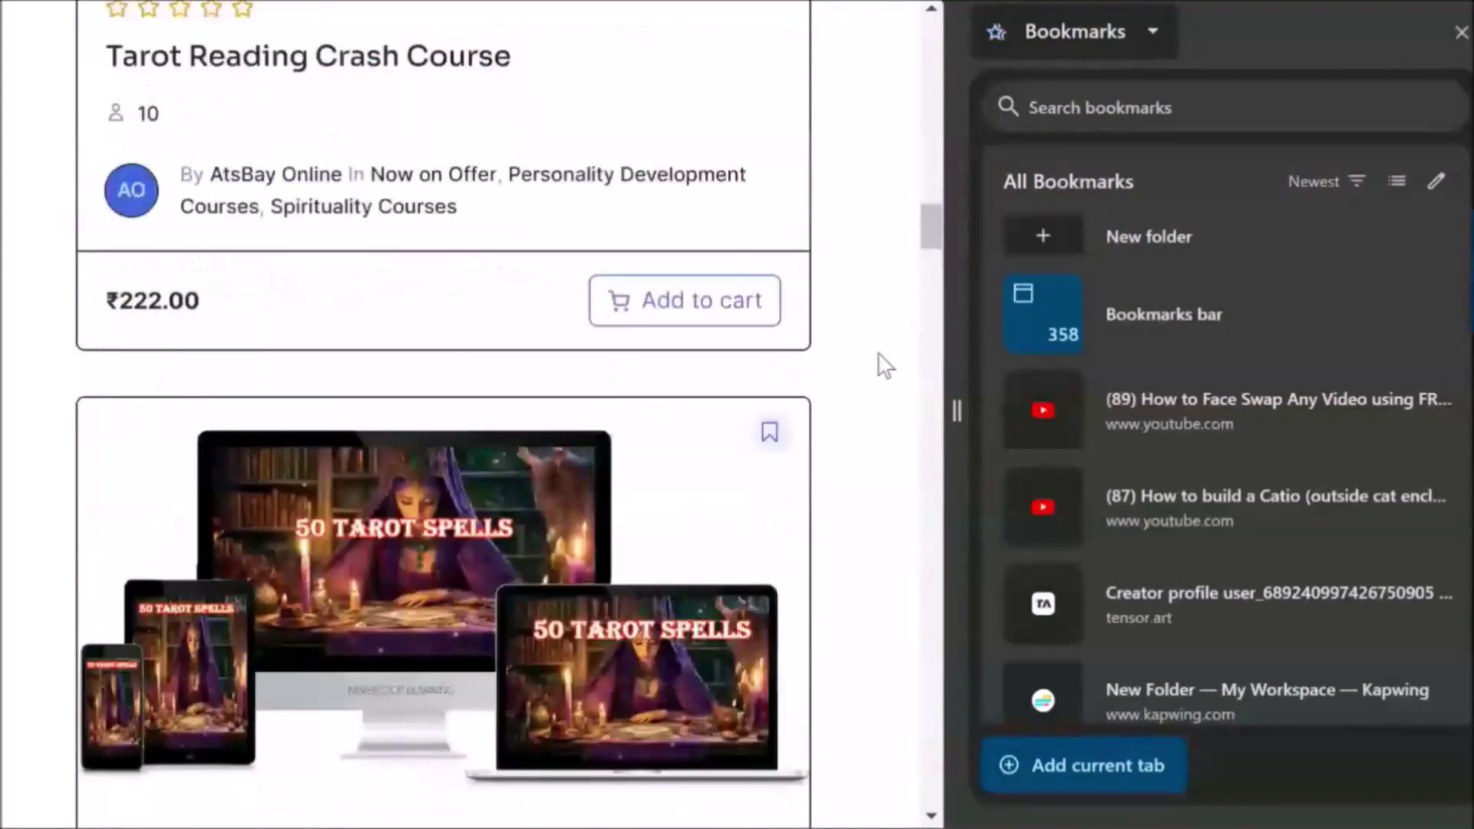
{"action": "scroll", "coordinate": [380, 409], "scroll_direction": "down", "scroll_amount": 3}
{"action": "scroll", "coordinate": [380, 410], "scroll_direction": "up", "scroll_amount": 2}
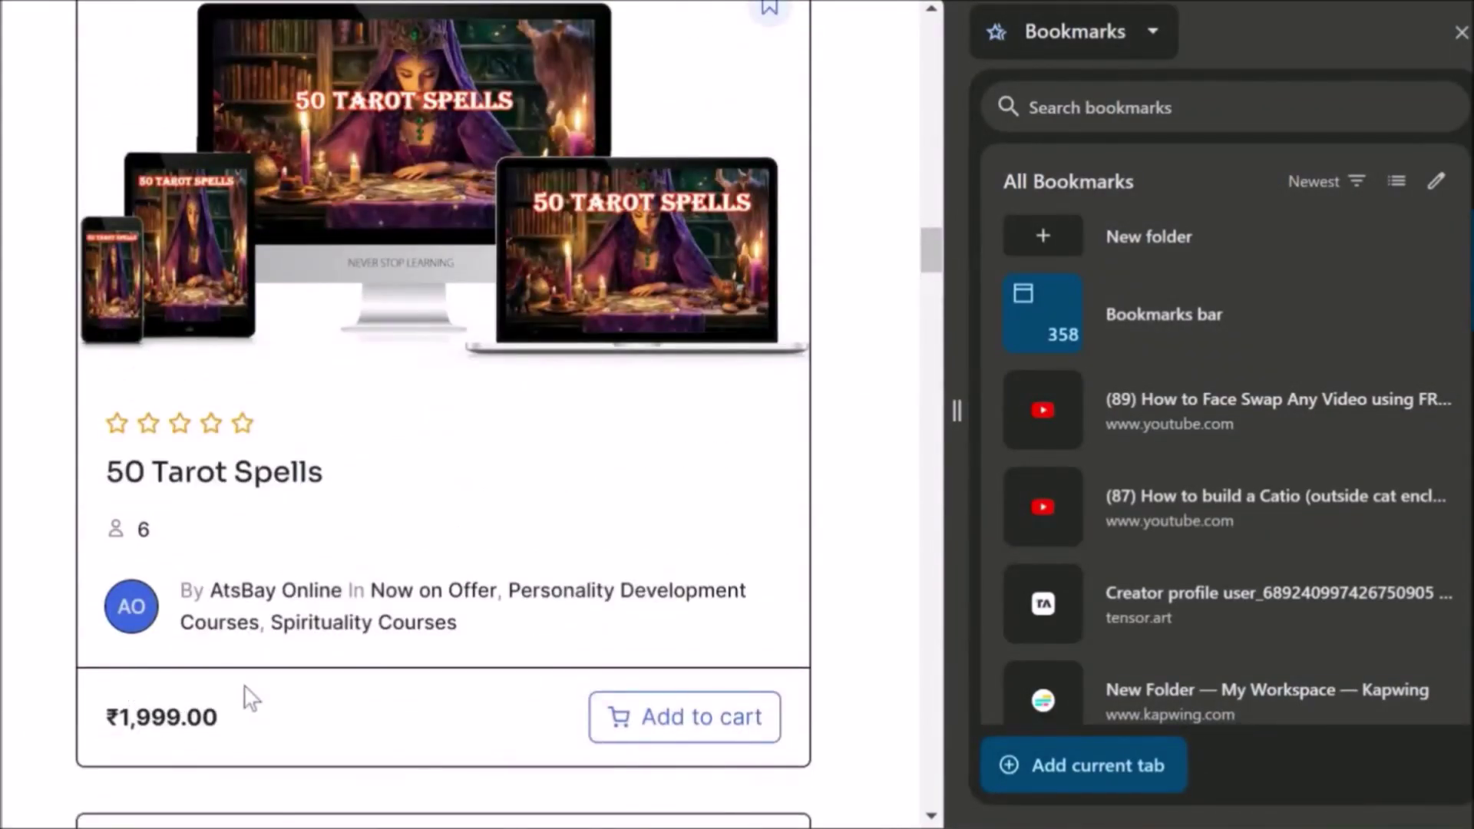
Step: Add 50 Tarot Spells to the cart and view the cart with its ₹1,999.00 total
{"action": "left_click", "coordinate": [704, 729]}
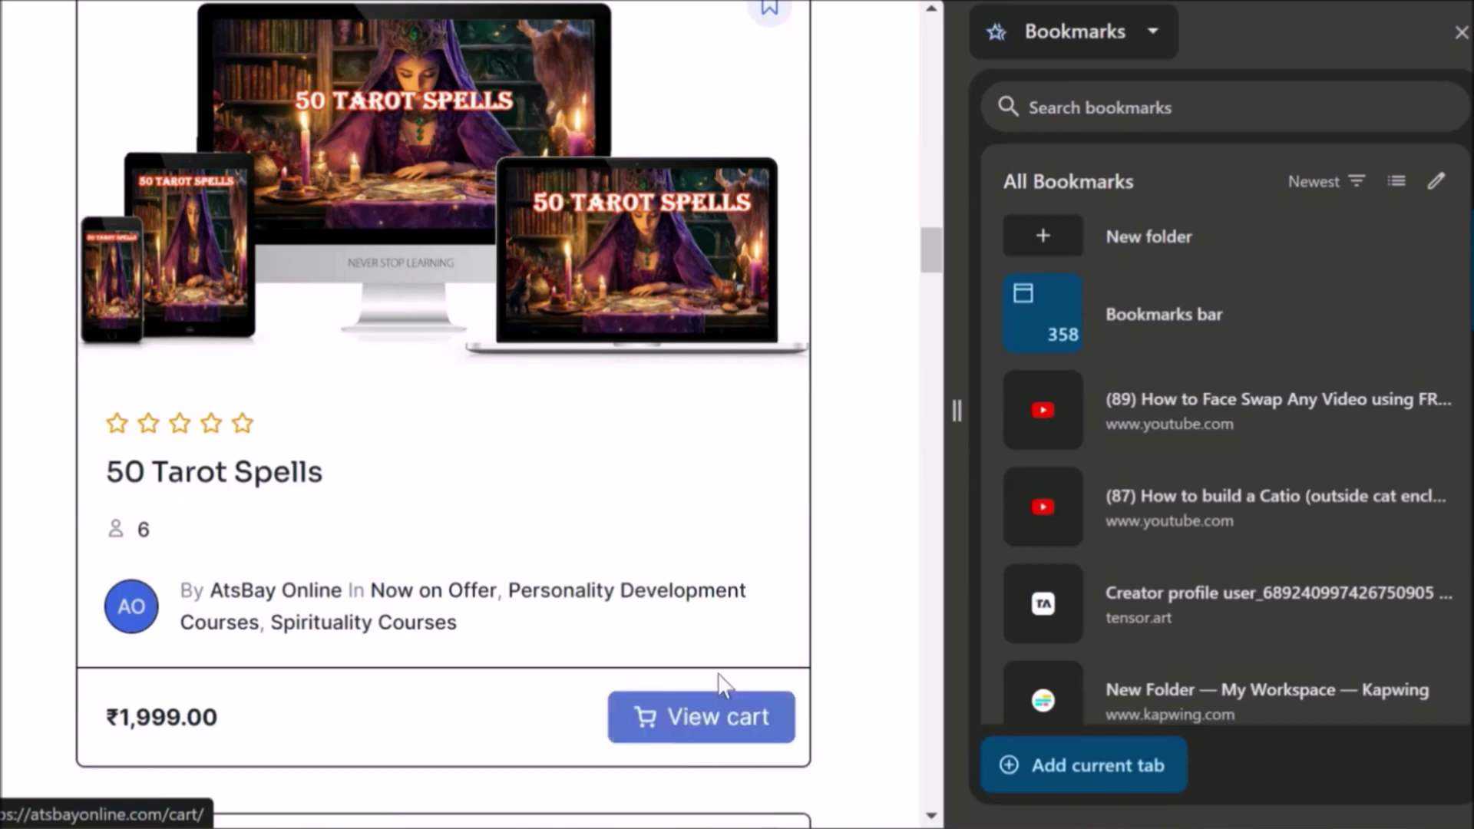
{"action": "left_click", "coordinate": [715, 733]}
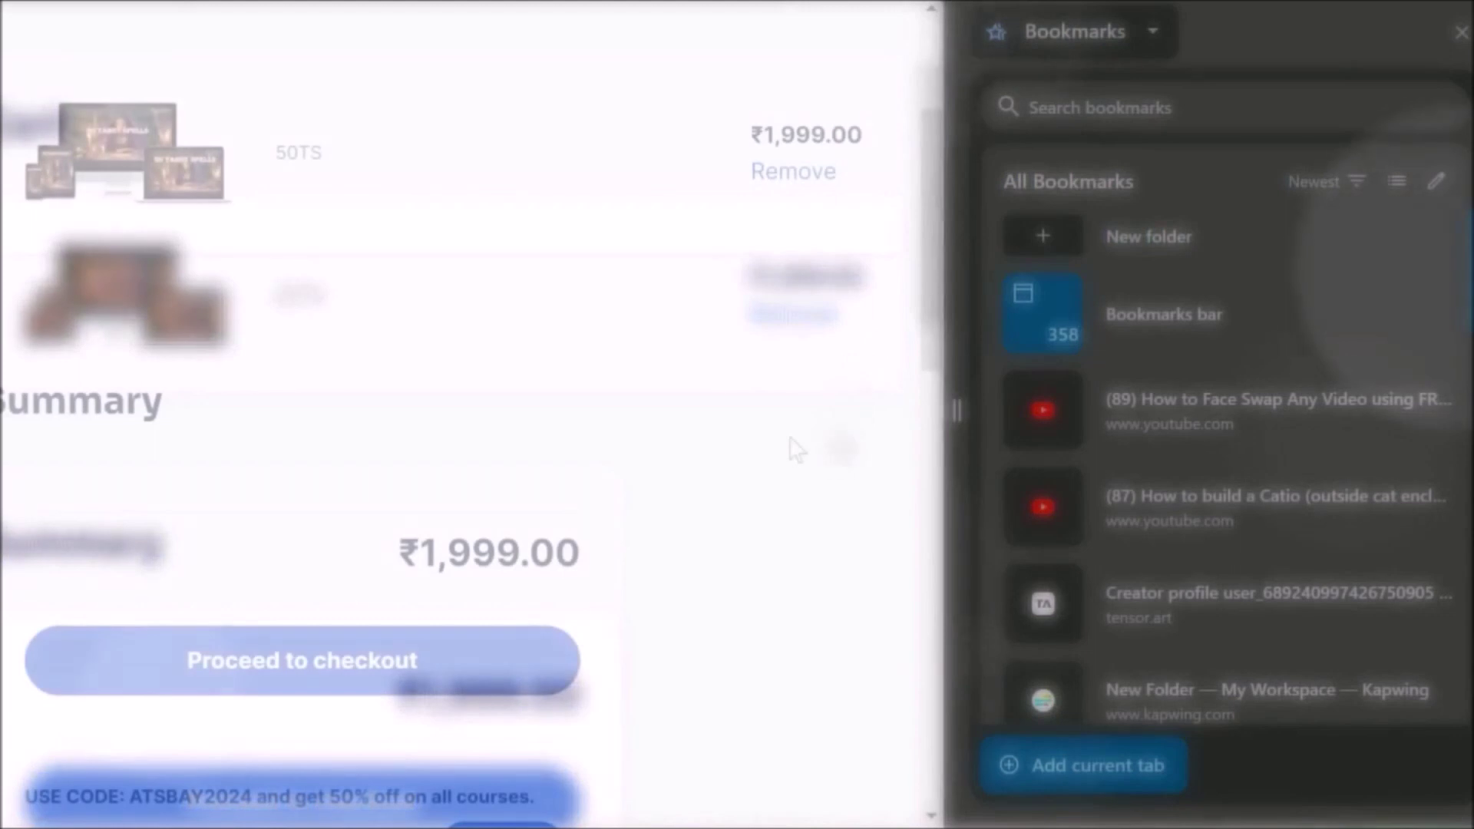
Step: Scroll the cart down to the ₹1,999.00 Summary and the empty coupon field
{"action": "scroll", "coordinate": [675, 493], "scroll_direction": "down", "scroll_amount": 2}
{"action": "scroll", "coordinate": [747, 457], "scroll_direction": "down", "scroll_amount": 2}
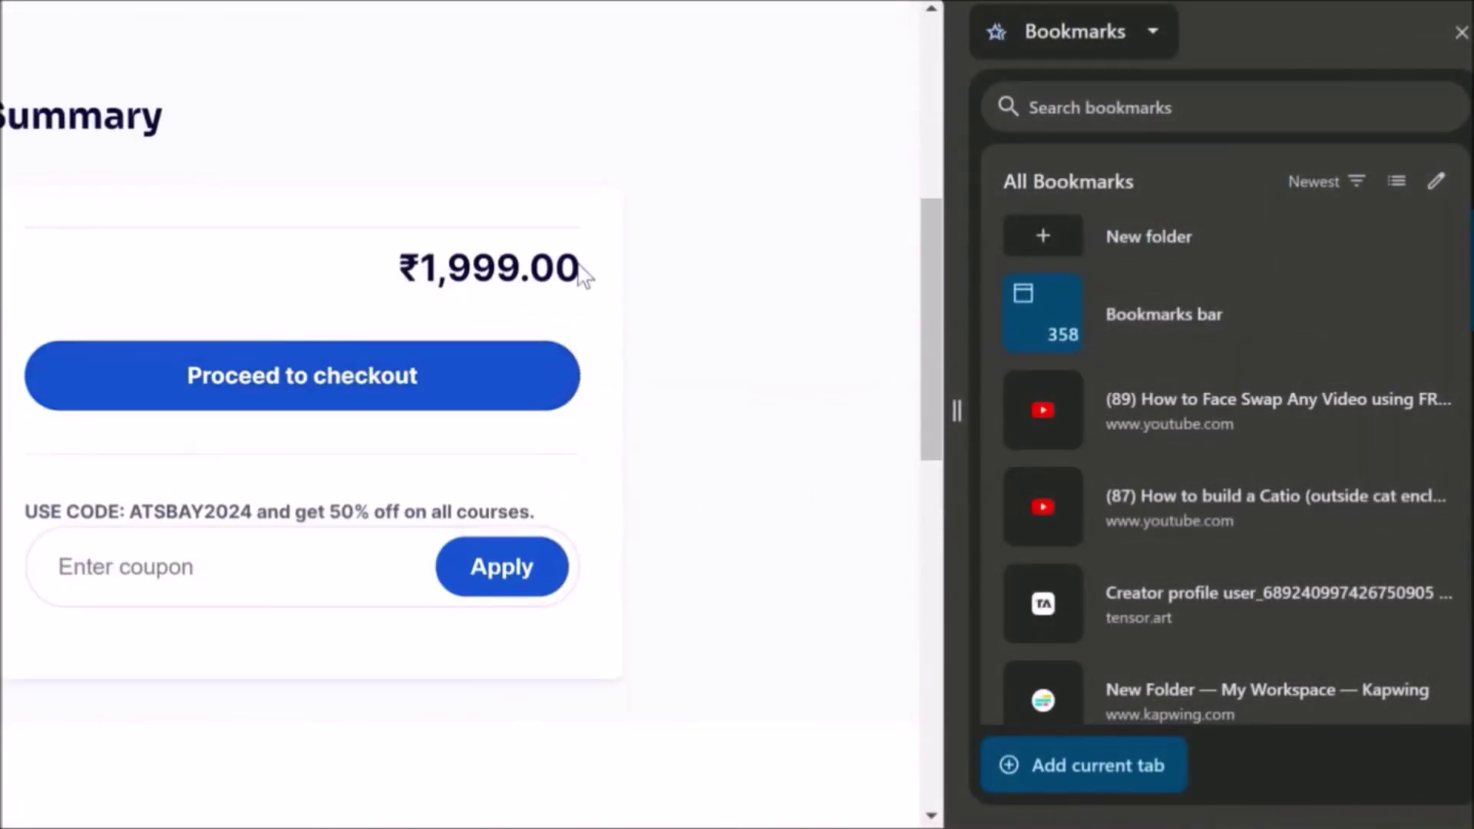
{"action": "scroll", "coordinate": [751, 377], "scroll_direction": "down", "scroll_amount": 2}
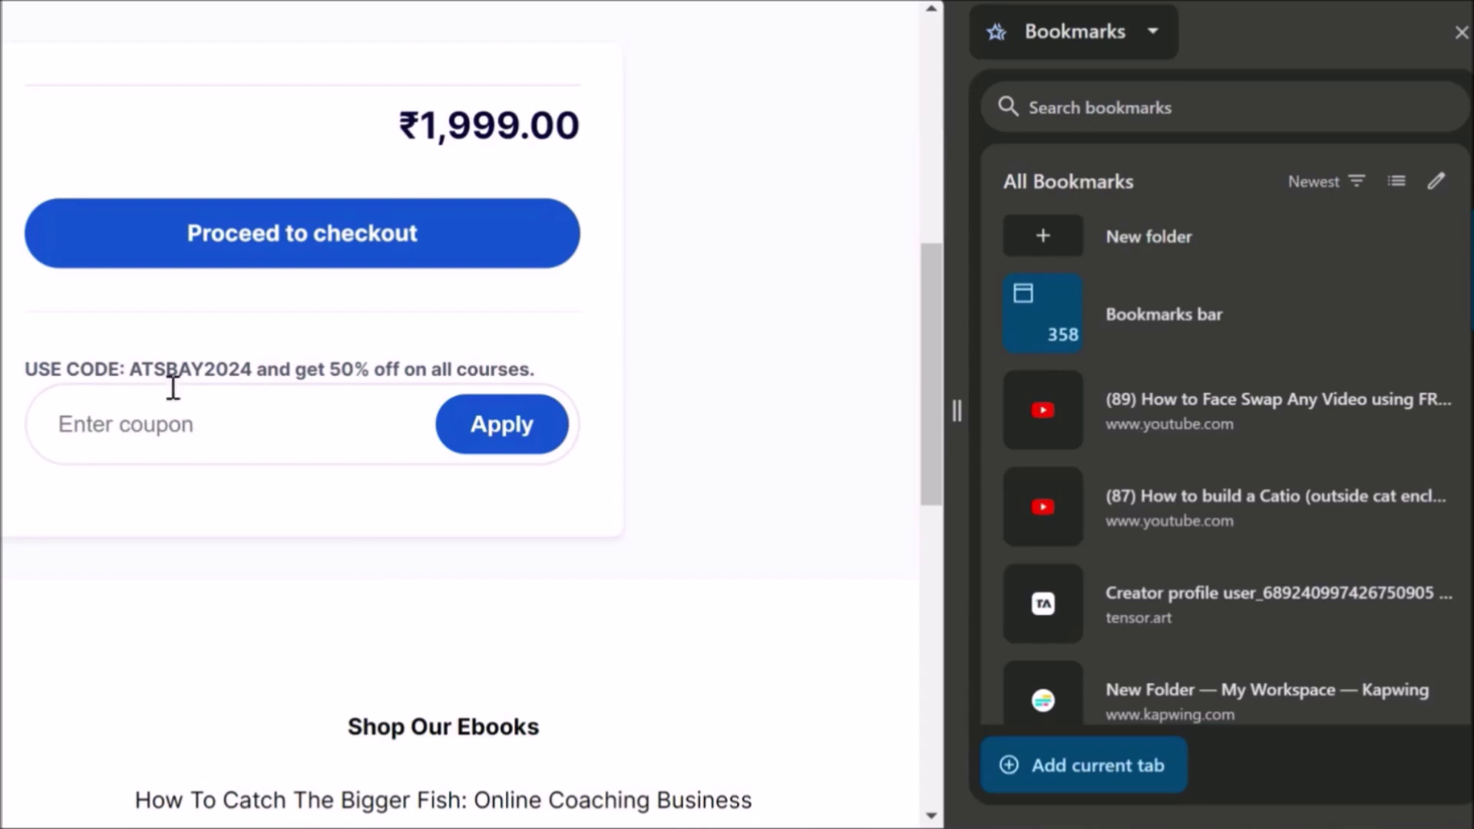
Step: Apply coupon ATSBAY2024, cutting the cart total from ₹1,999.00 to ₹999.50
{"action": "left_click", "coordinate": [124, 426]}
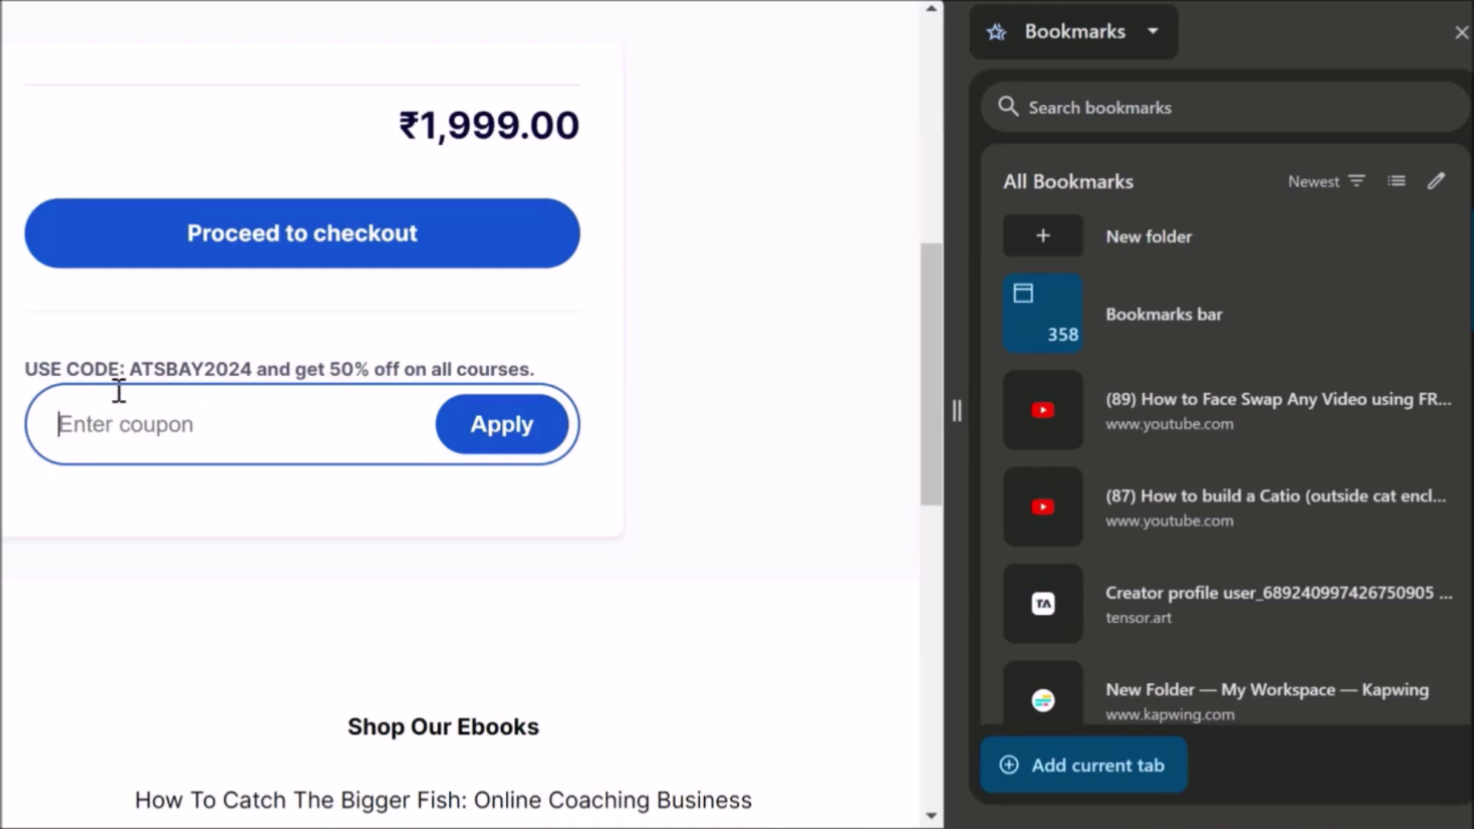
{"action": "type", "text": "ATSBAY2024"}
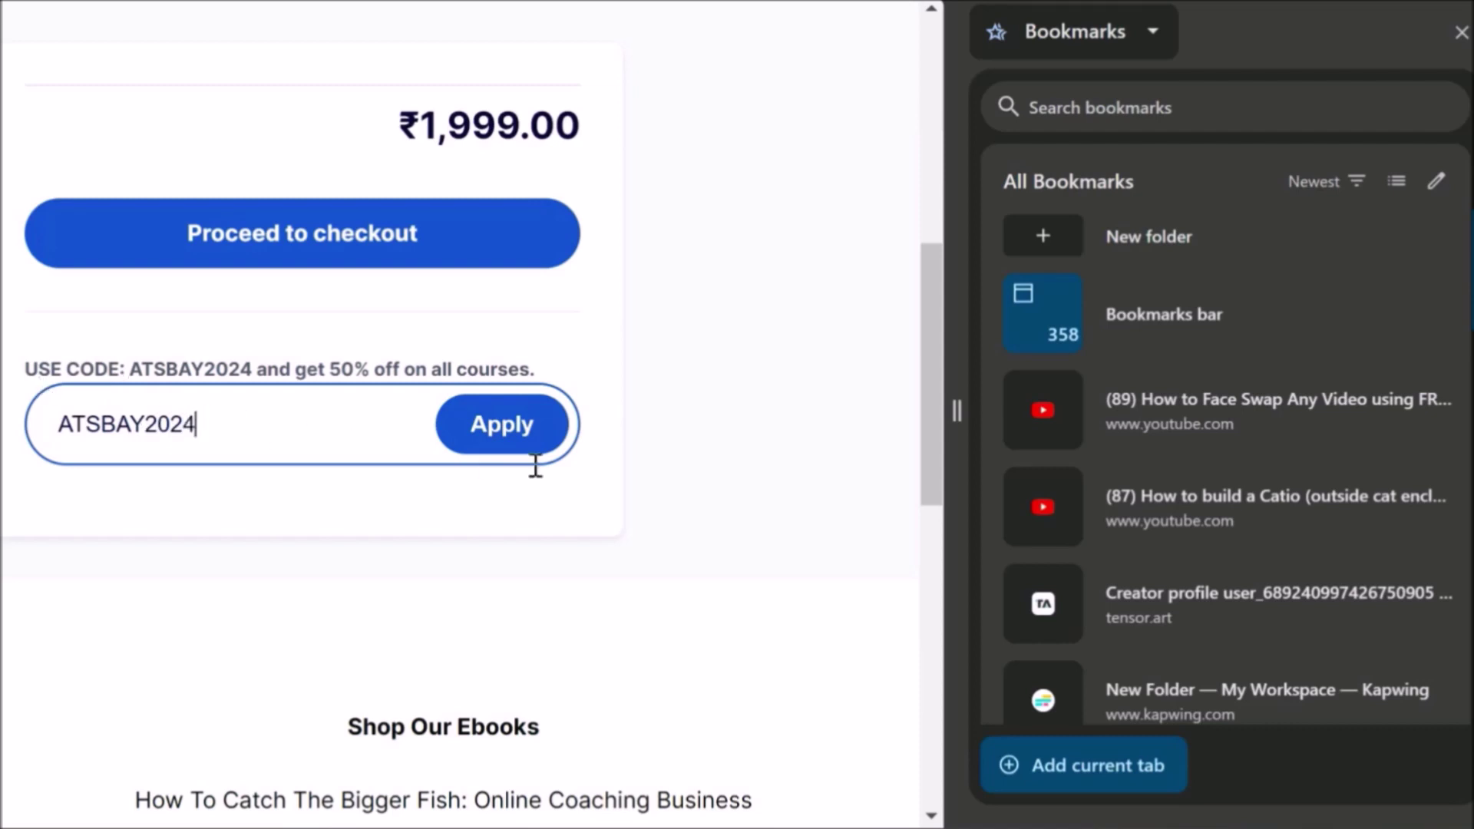
{"action": "left_click", "coordinate": [505, 441]}
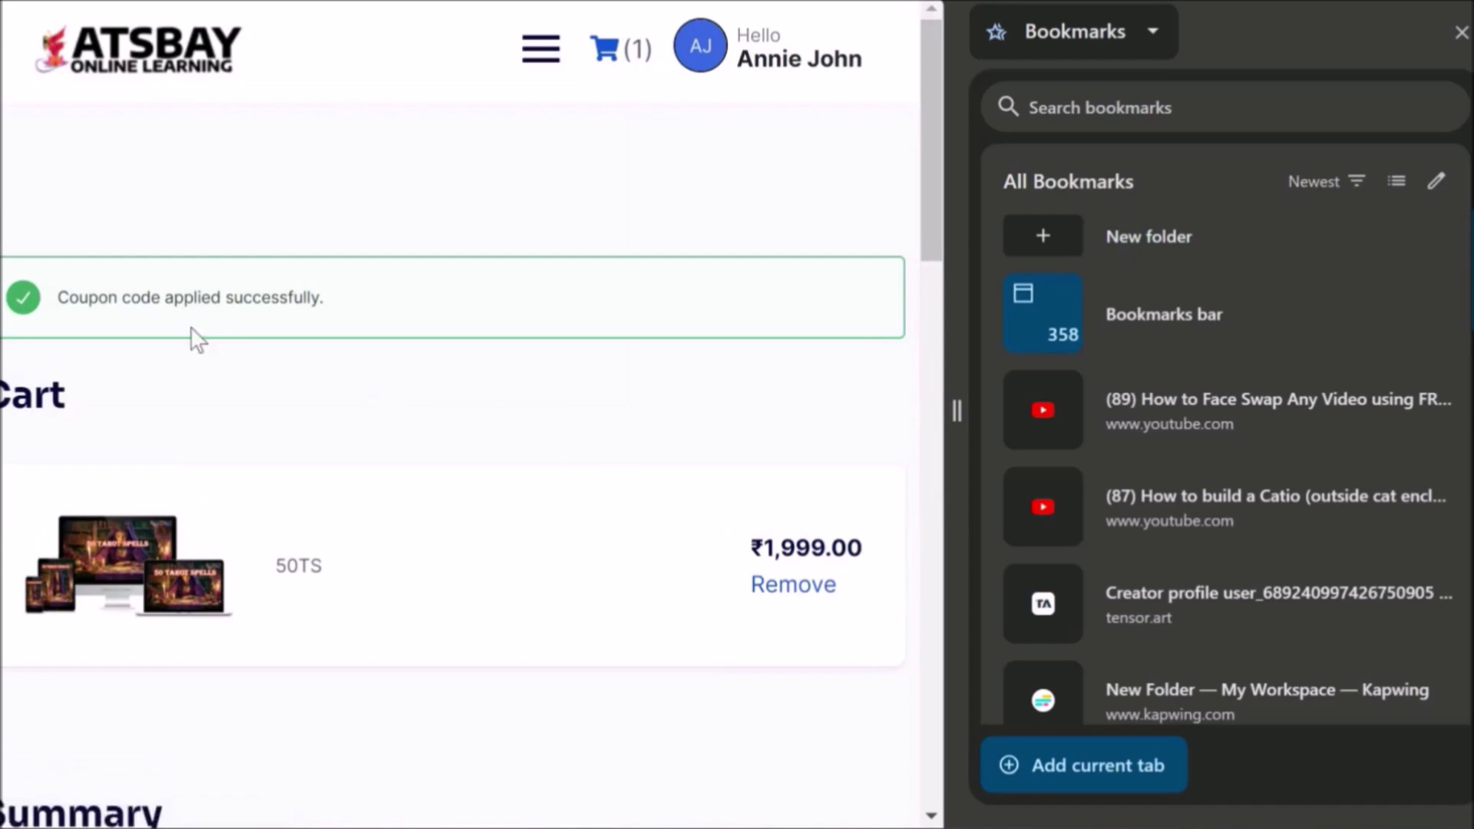
{"action": "scroll", "coordinate": [428, 380], "scroll_direction": "down", "scroll_amount": 7}
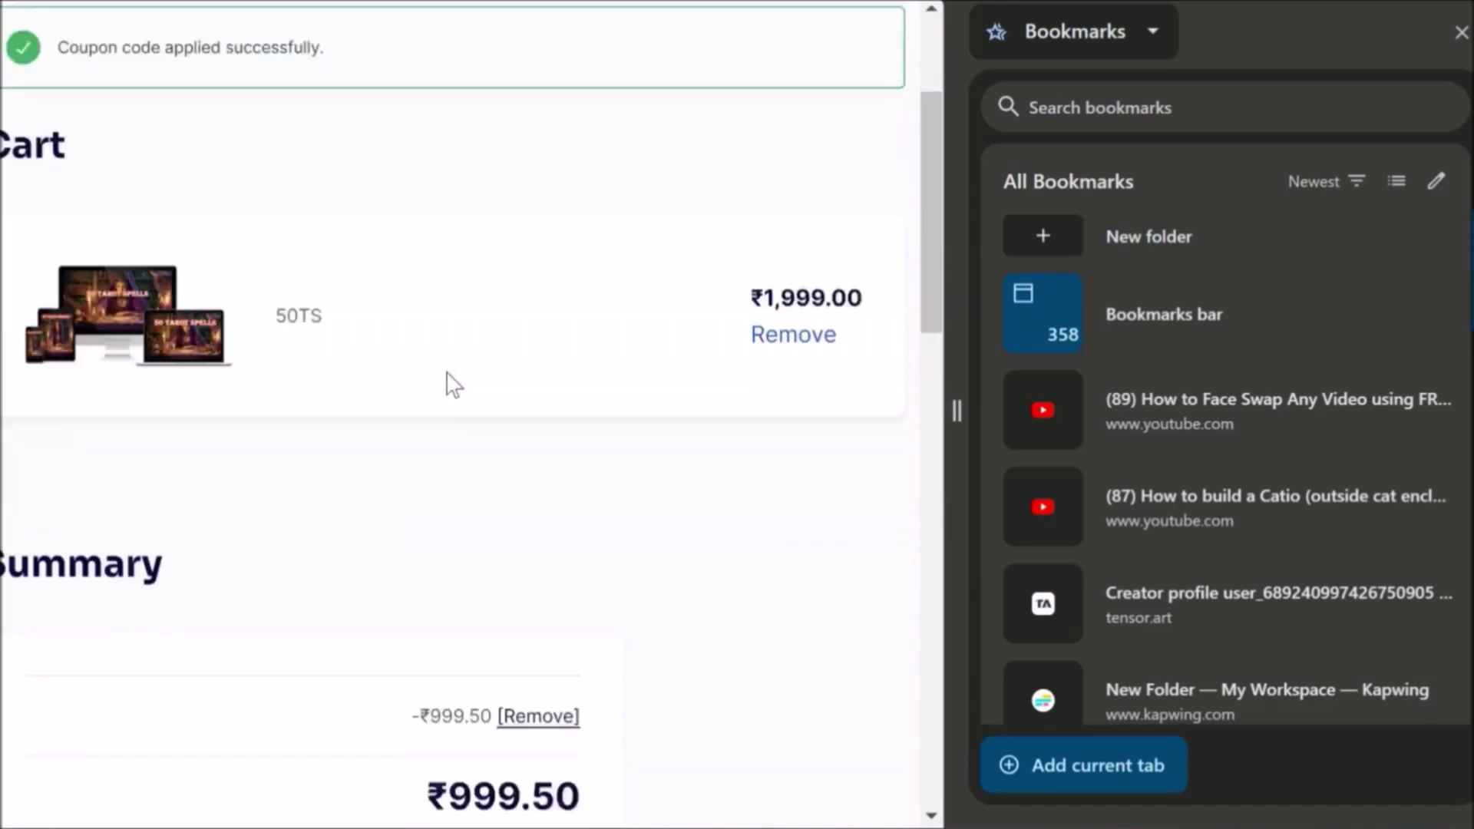
{"action": "scroll", "coordinate": [516, 393], "scroll_direction": "down", "scroll_amount": 3}
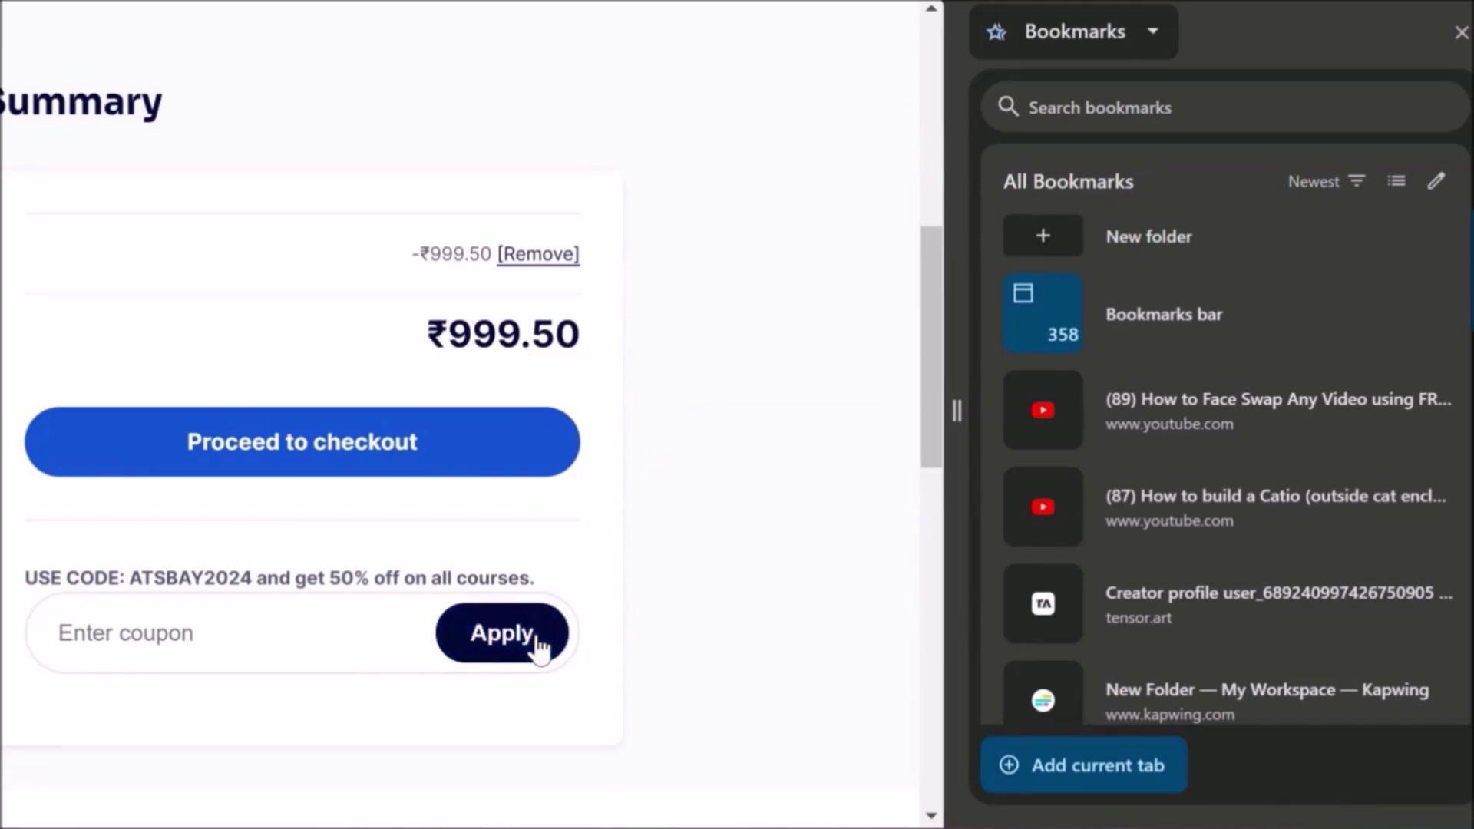
{"action": "scroll", "coordinate": [780, 510], "scroll_direction": "down", "scroll_amount": 5}
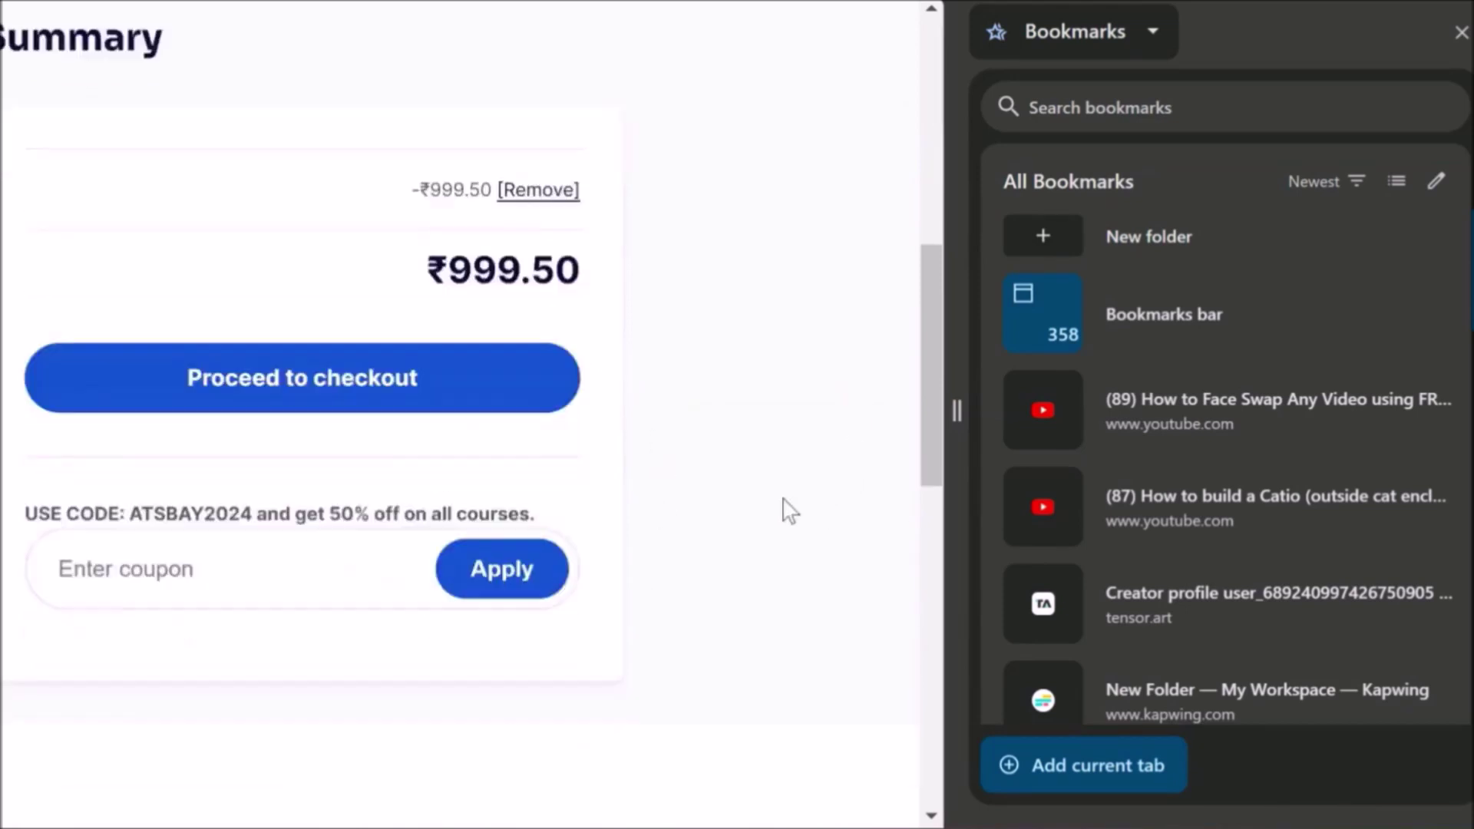
{"action": "scroll", "coordinate": [780, 510], "scroll_direction": "up", "scroll_amount": 5}
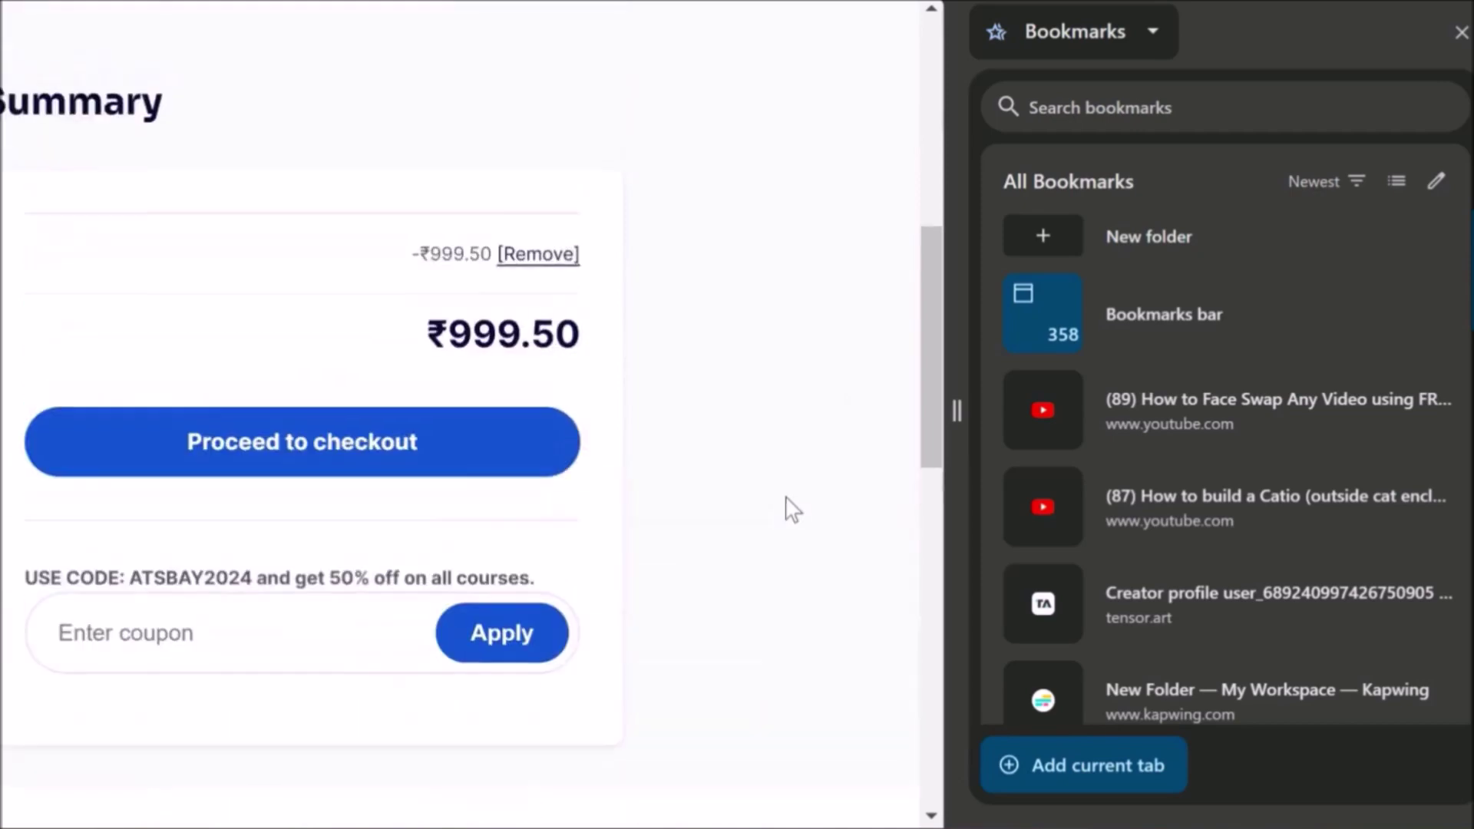
{"action": "left_click", "coordinate": [304, 449]}
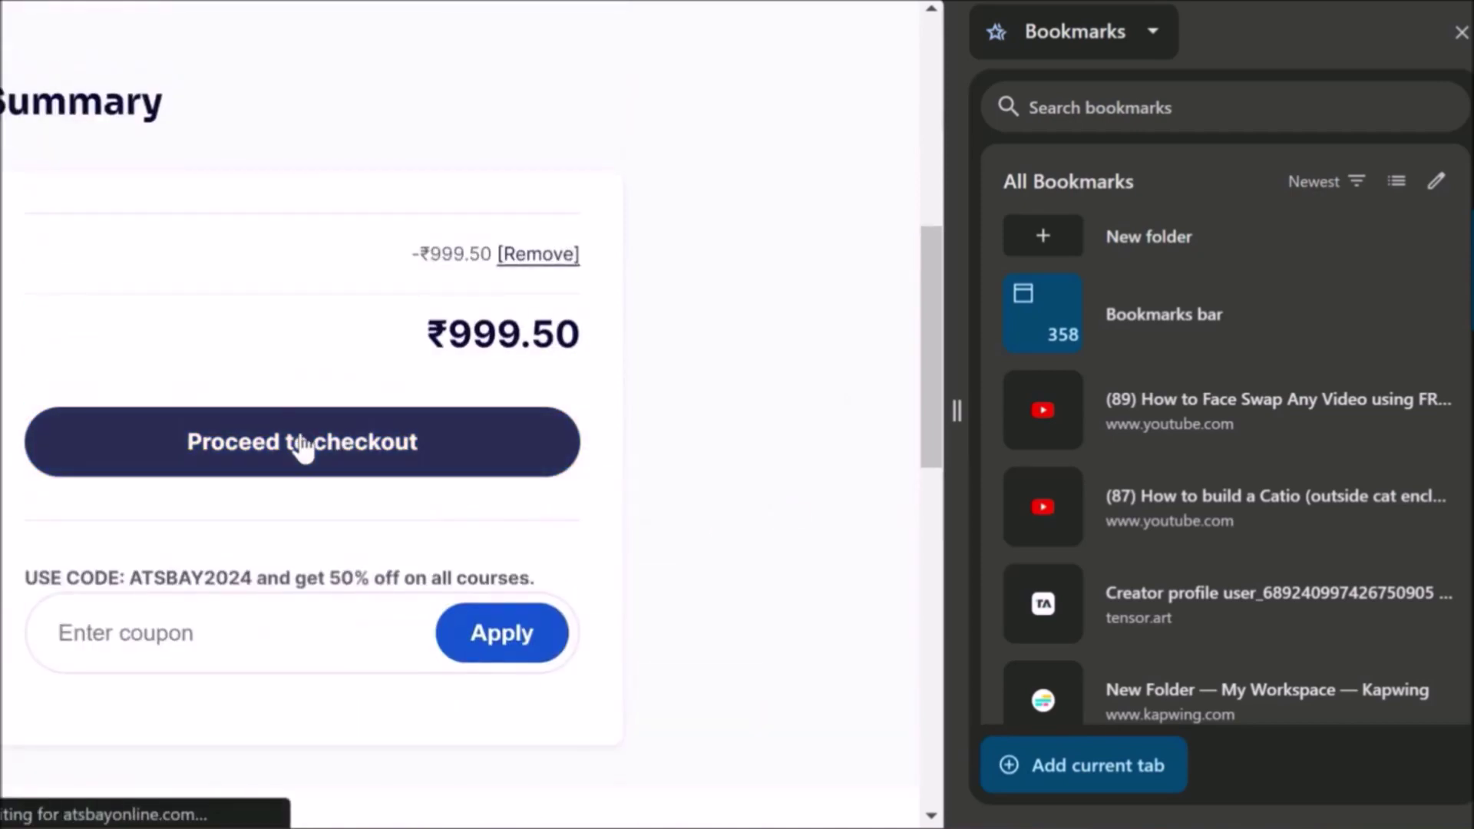
{"action": "scroll", "coordinate": [744, 415], "scroll_direction": "down", "scroll_amount": 4}
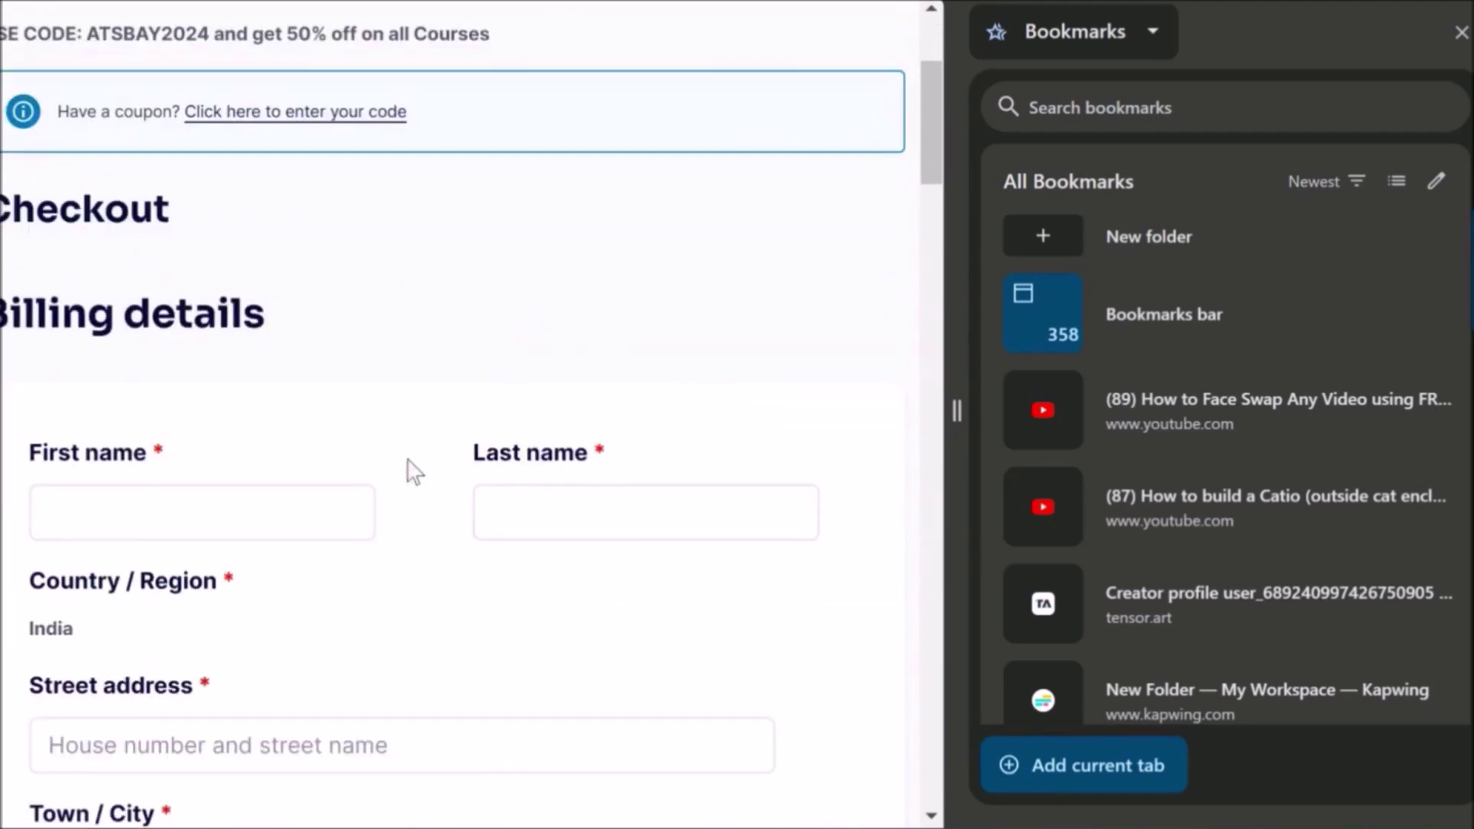
{"action": "scroll", "coordinate": [438, 451], "scroll_direction": "down", "scroll_amount": 4}
{"action": "scroll", "coordinate": [437, 408], "scroll_direction": "down", "scroll_amount": 4}
{"action": "scroll", "coordinate": [443, 427], "scroll_direction": "down", "scroll_amount": 4}
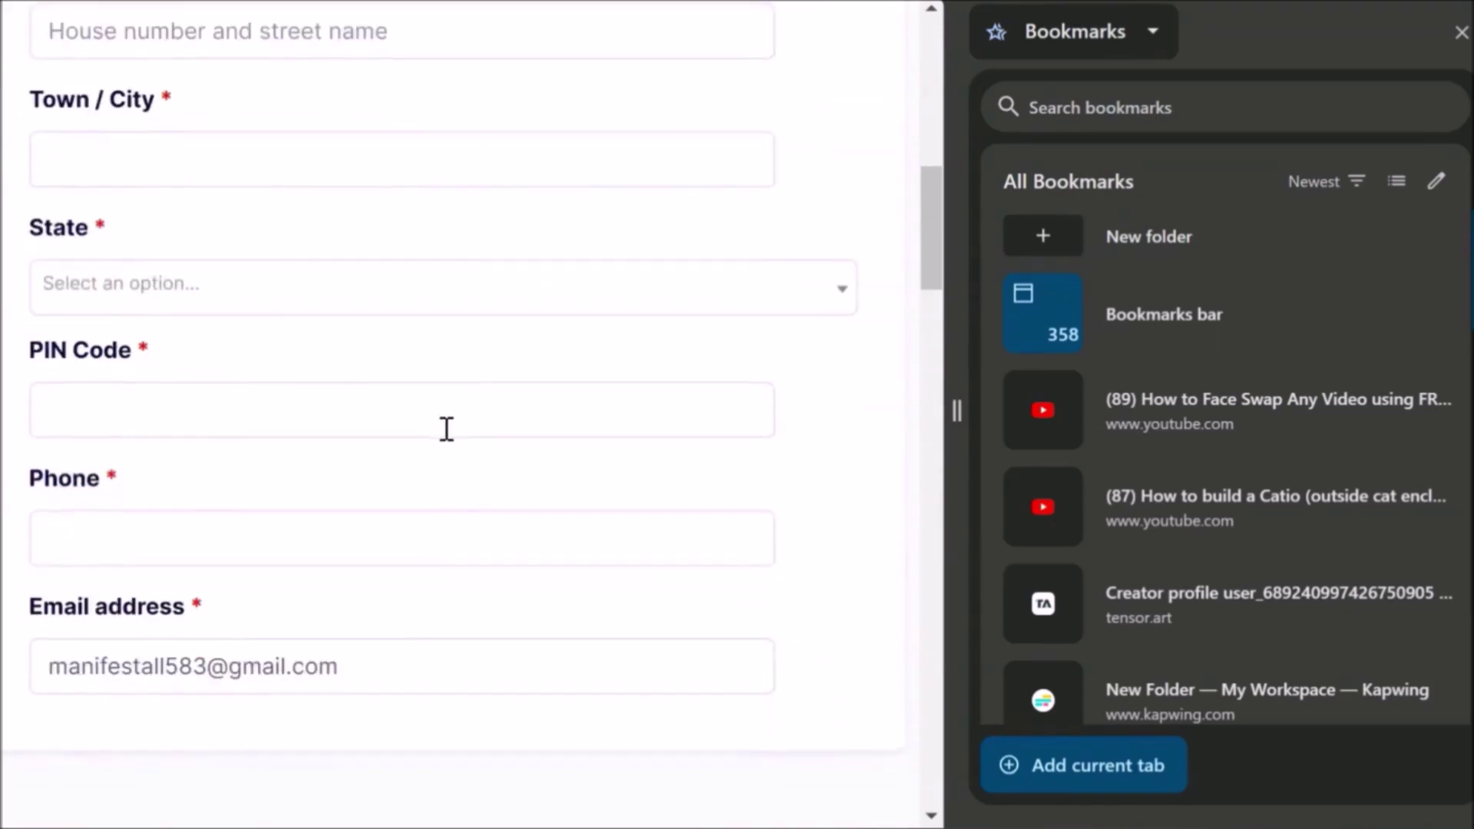
{"action": "scroll", "coordinate": [450, 438], "scroll_direction": "down", "scroll_amount": 4}
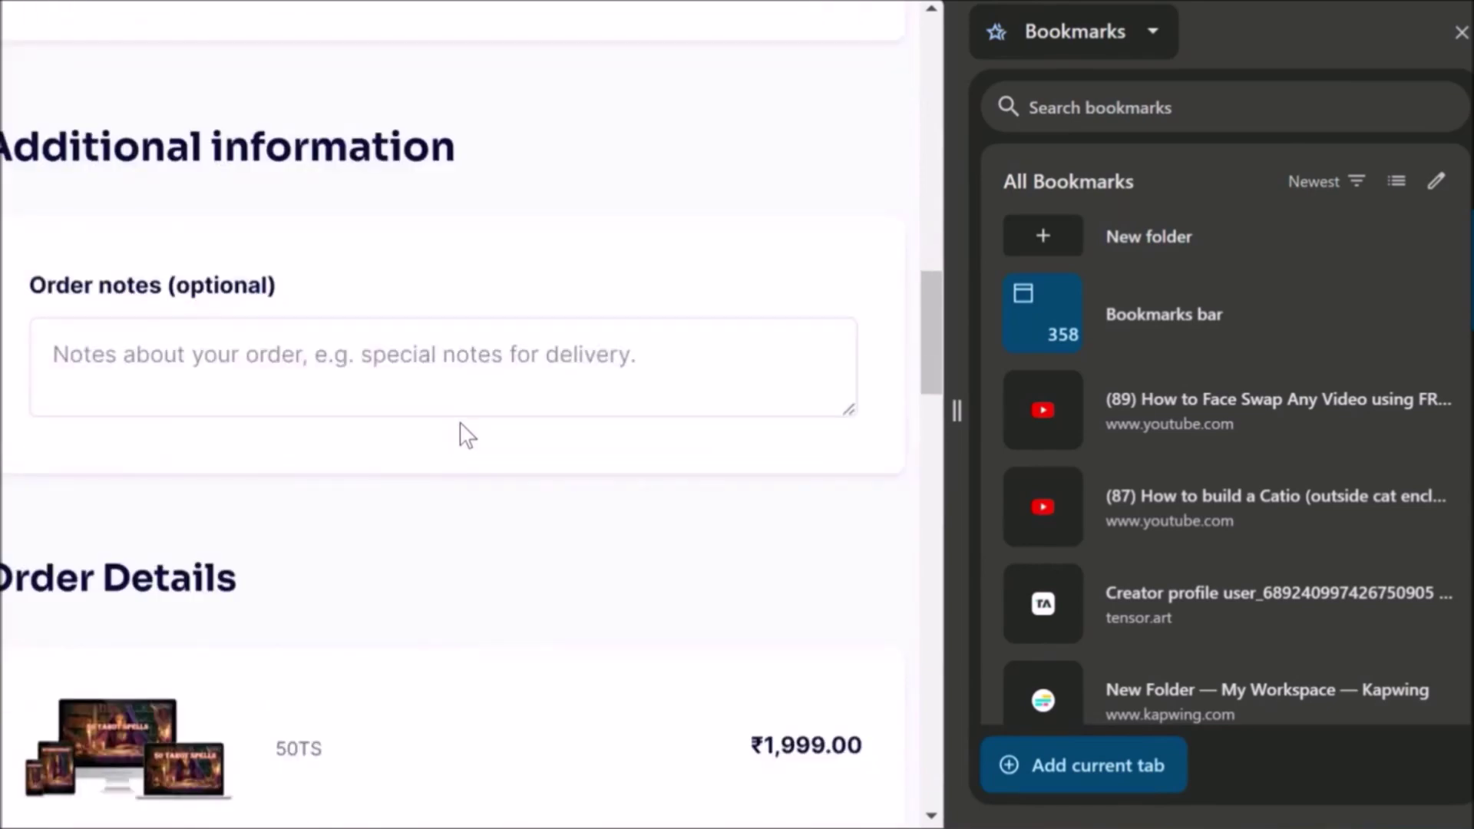
{"action": "scroll", "coordinate": [463, 434], "scroll_direction": "down", "scroll_amount": 4}
{"action": "scroll", "coordinate": [464, 435], "scroll_direction": "down", "scroll_amount": 4}
{"action": "scroll", "coordinate": [460, 434], "scroll_direction": "down", "scroll_amount": 4}
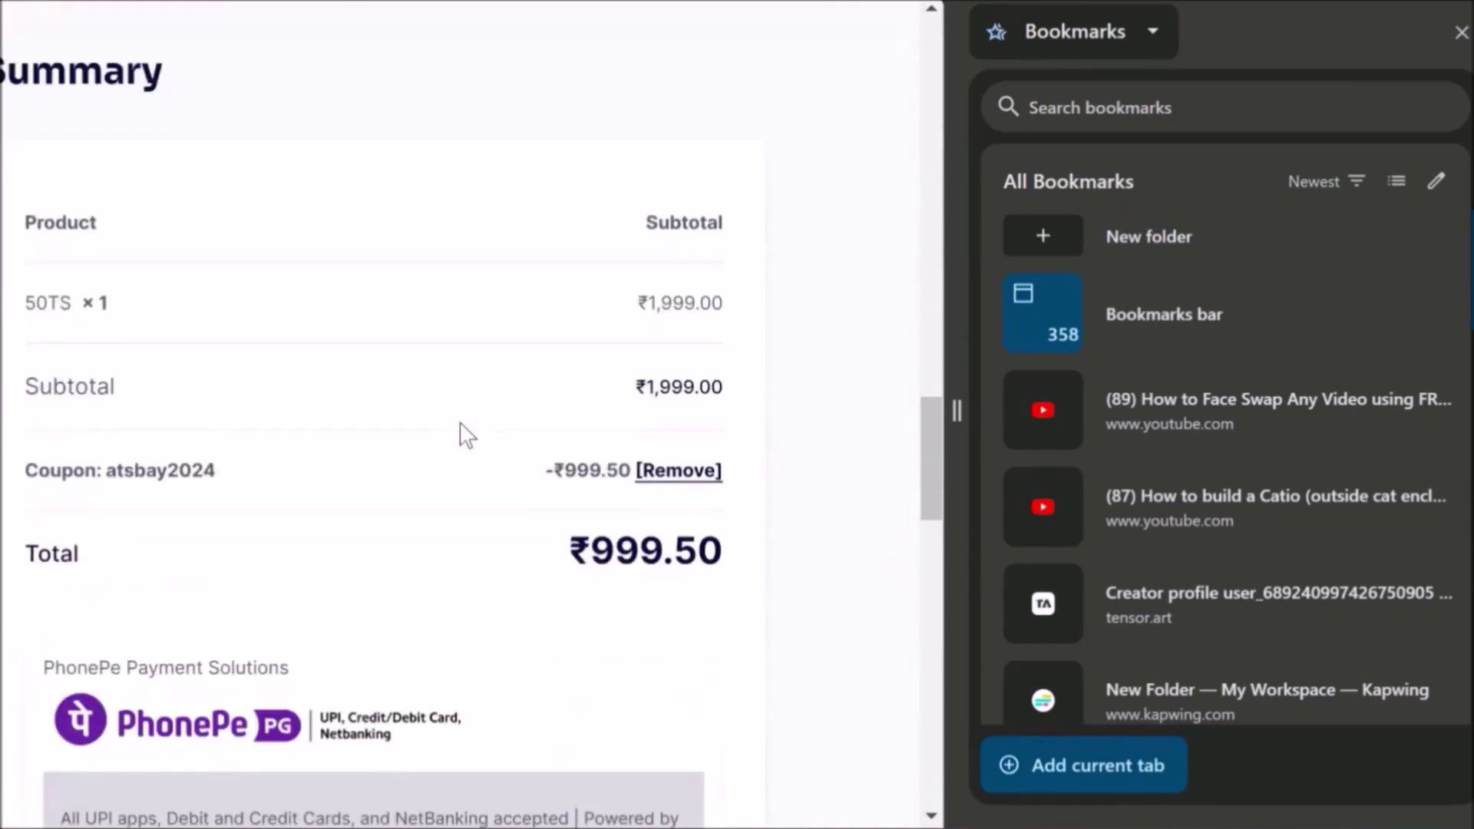
{"action": "scroll", "coordinate": [470, 482], "scroll_direction": "down", "scroll_amount": 2}
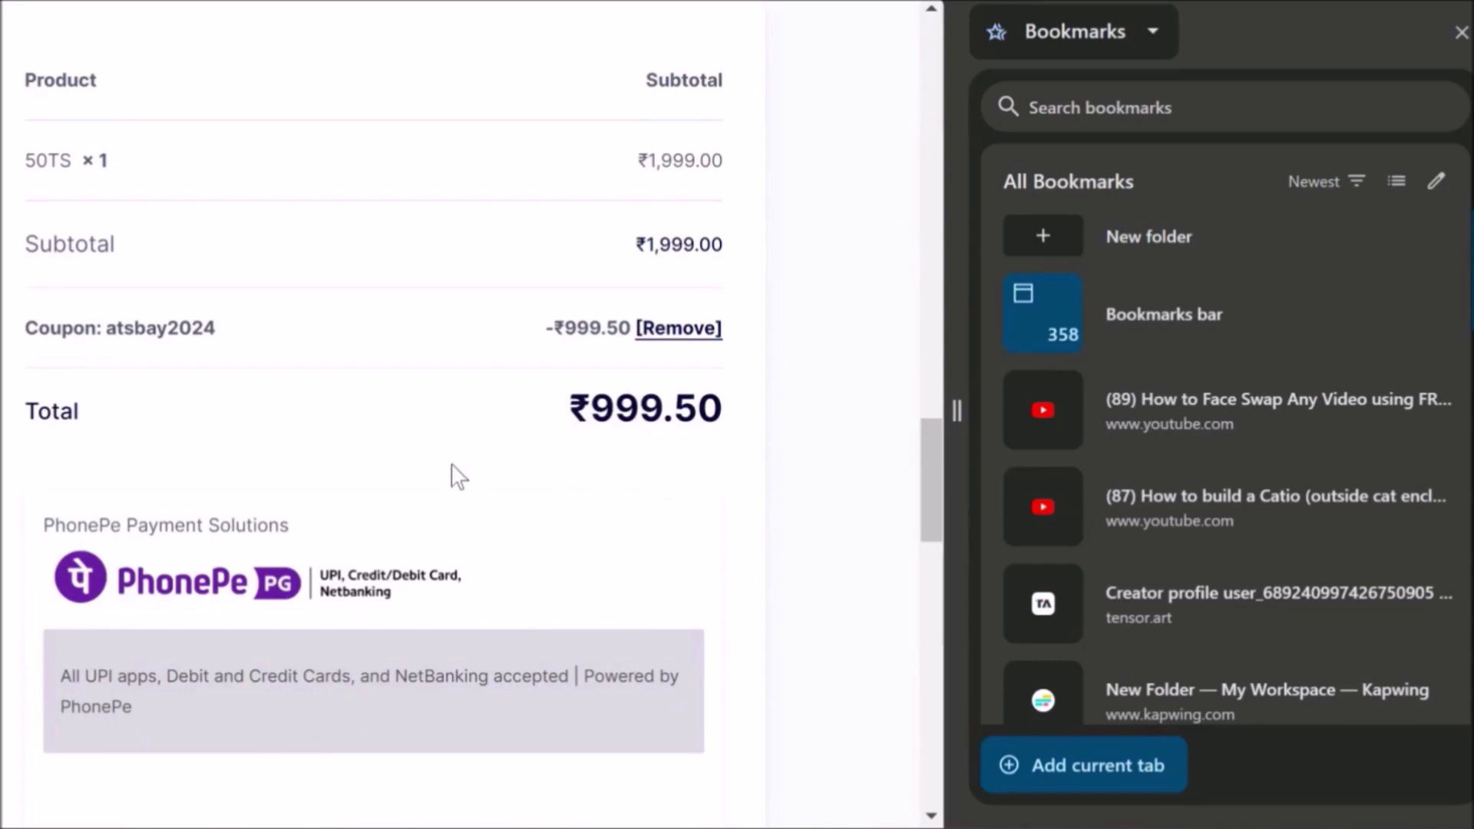
{"action": "scroll", "coordinate": [453, 476], "scroll_direction": "down", "scroll_amount": 2}
{"action": "scroll", "coordinate": [459, 465], "scroll_direction": "down", "scroll_amount": 3}
{"action": "scroll", "coordinate": [465, 426], "scroll_direction": "up", "scroll_amount": 15}
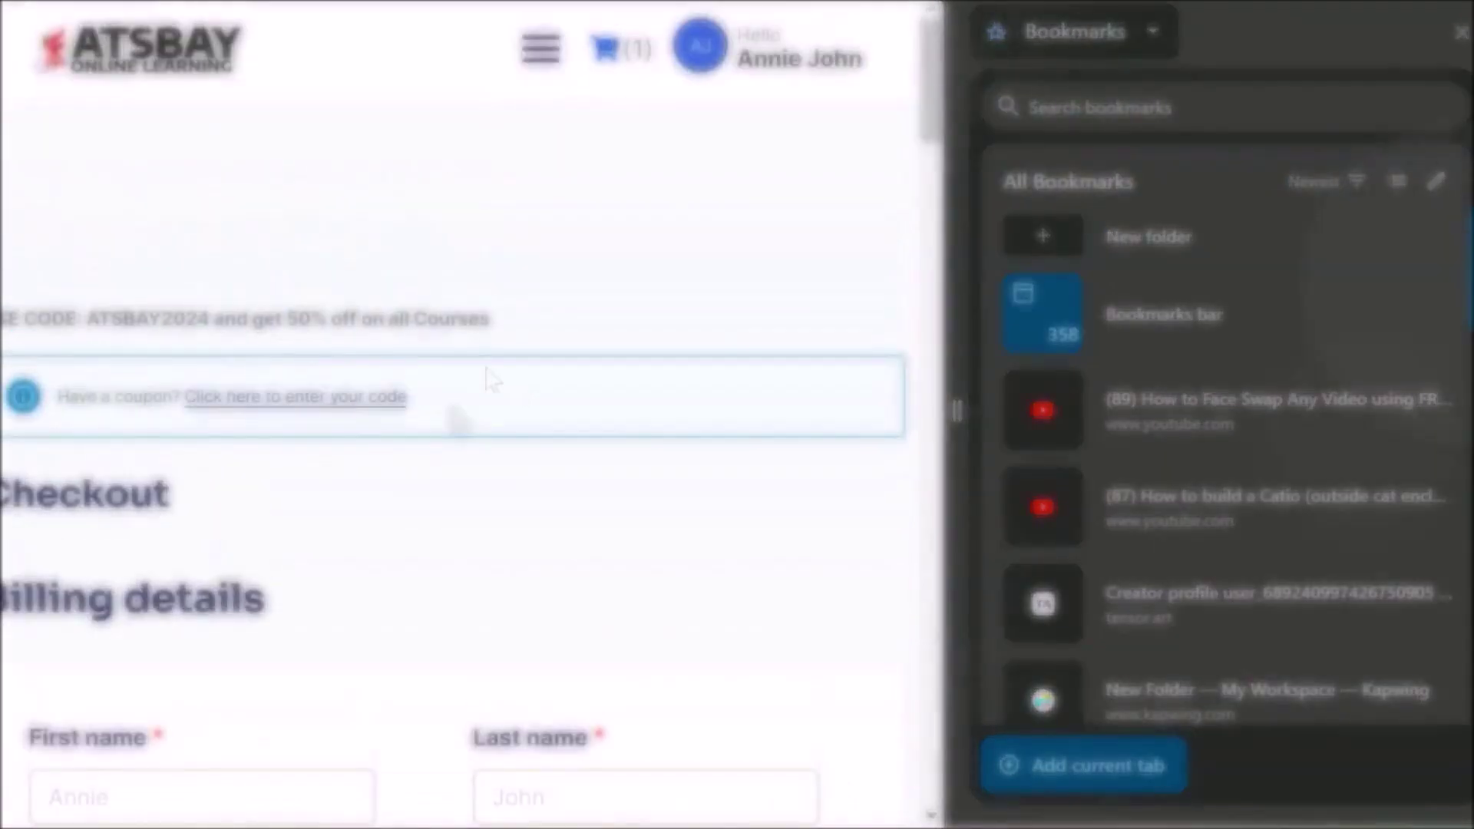
{"action": "scroll", "coordinate": [492, 438], "scroll_direction": "down", "scroll_amount": 10}
{"action": "scroll", "coordinate": [499, 447], "scroll_direction": "down", "scroll_amount": 3}
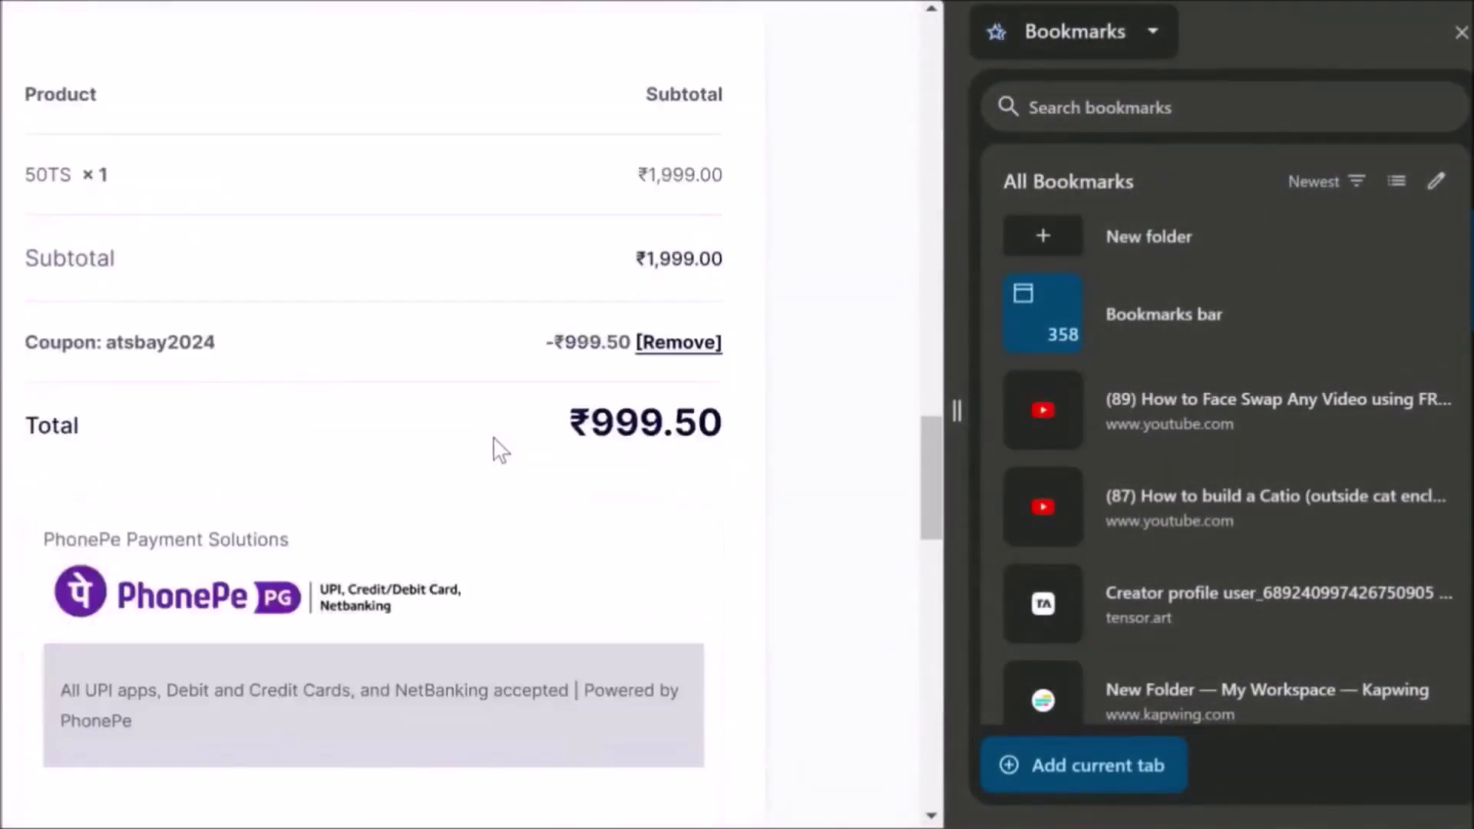
{"action": "scroll", "coordinate": [665, 395], "scroll_direction": "down", "scroll_amount": 3}
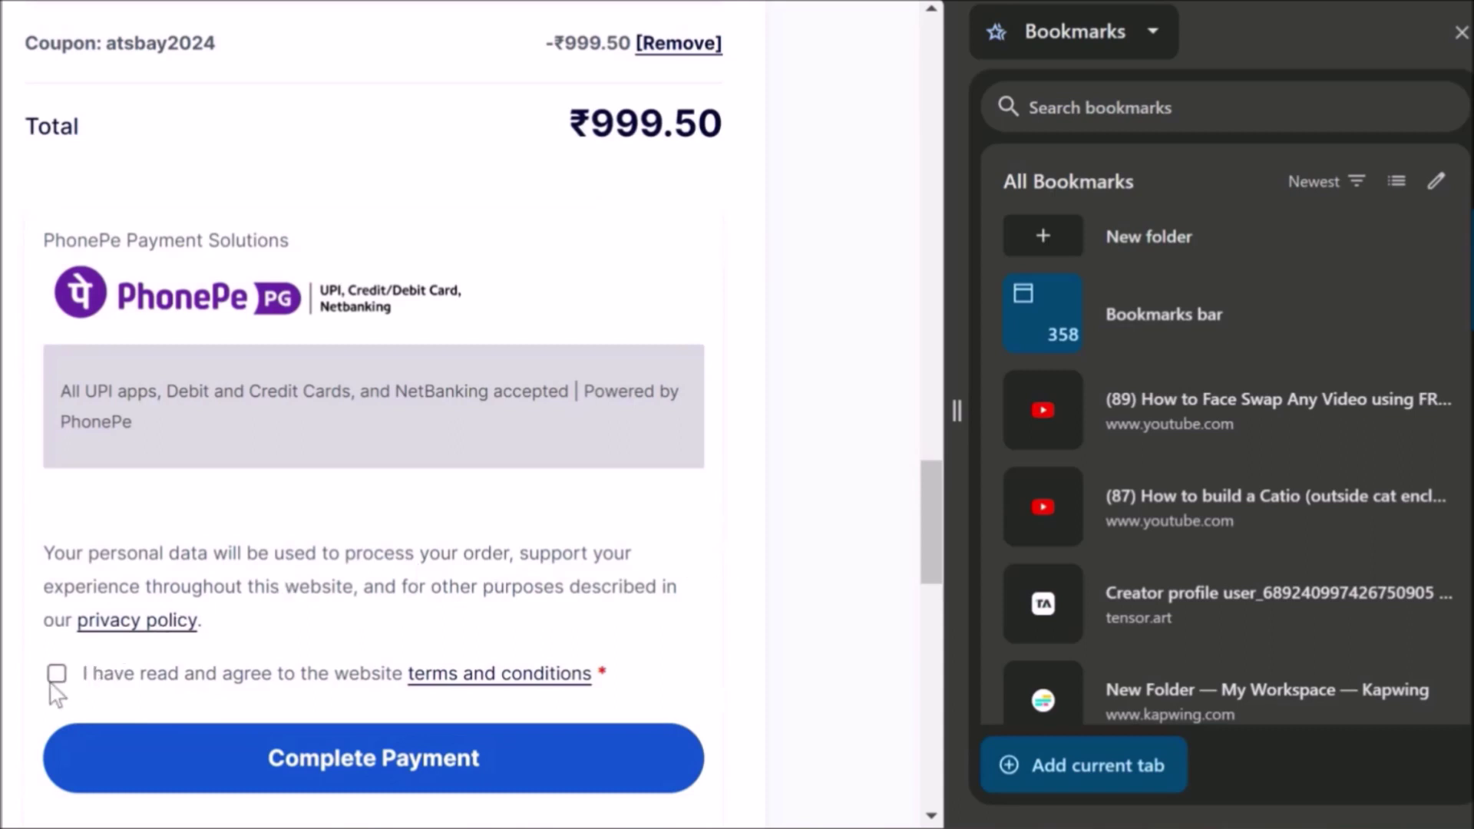
Step: Tick the 'I have read and agree to the website terms and conditions' checkbox at checkout
{"action": "scroll", "coordinate": [126, 675], "scroll_direction": "down", "scroll_amount": 2}
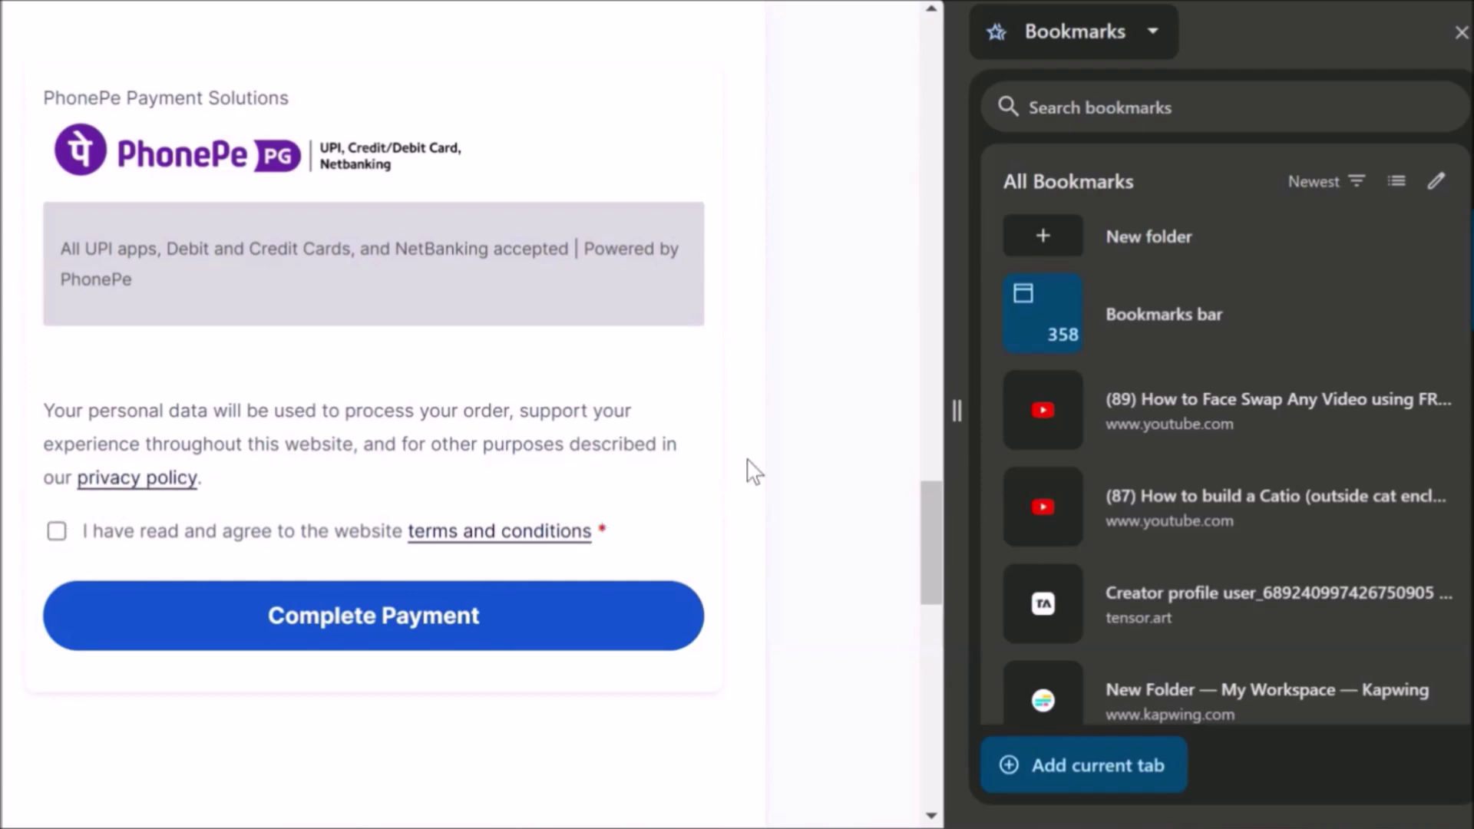
{"action": "left_click", "coordinate": [57, 532]}
{"action": "scroll", "coordinate": [60, 538], "scroll_direction": "down", "scroll_amount": 2}
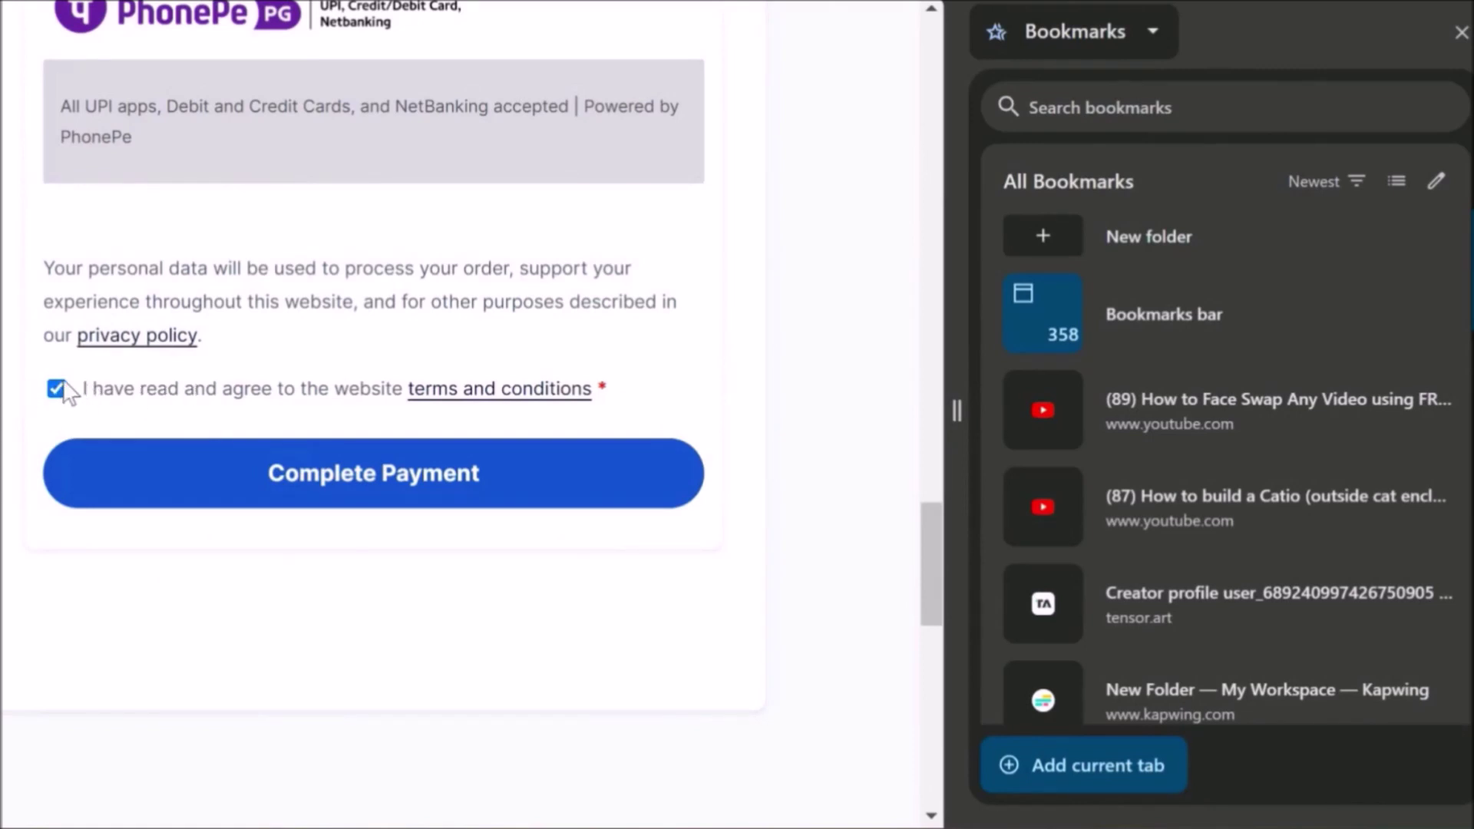
{"action": "left_click", "coordinate": [554, 390]}
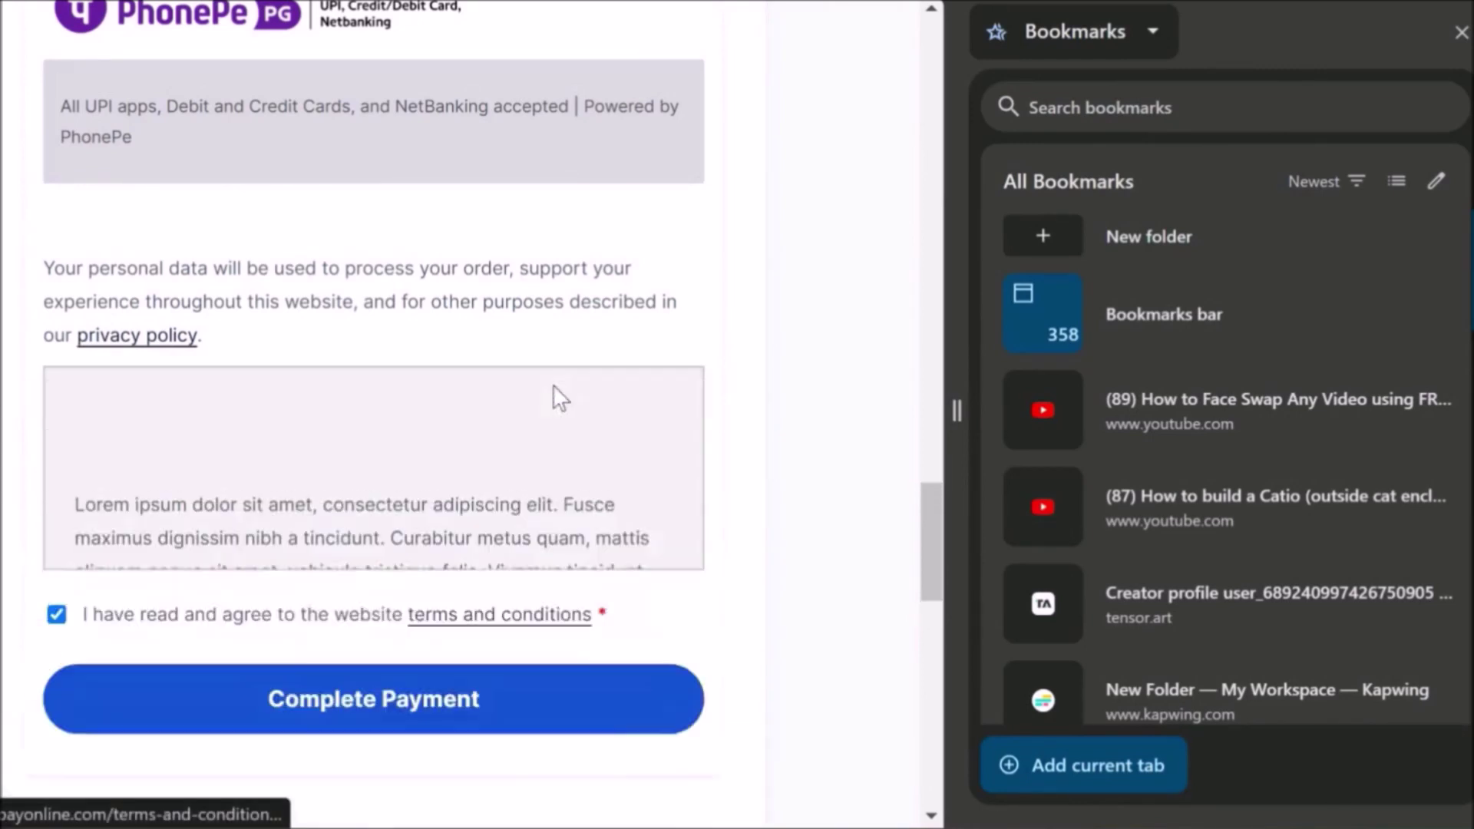
{"action": "left_click_drag", "start_coordinate": [690, 422], "coordinate": [721, 642]}
{"action": "left_click", "coordinate": [57, 704]}
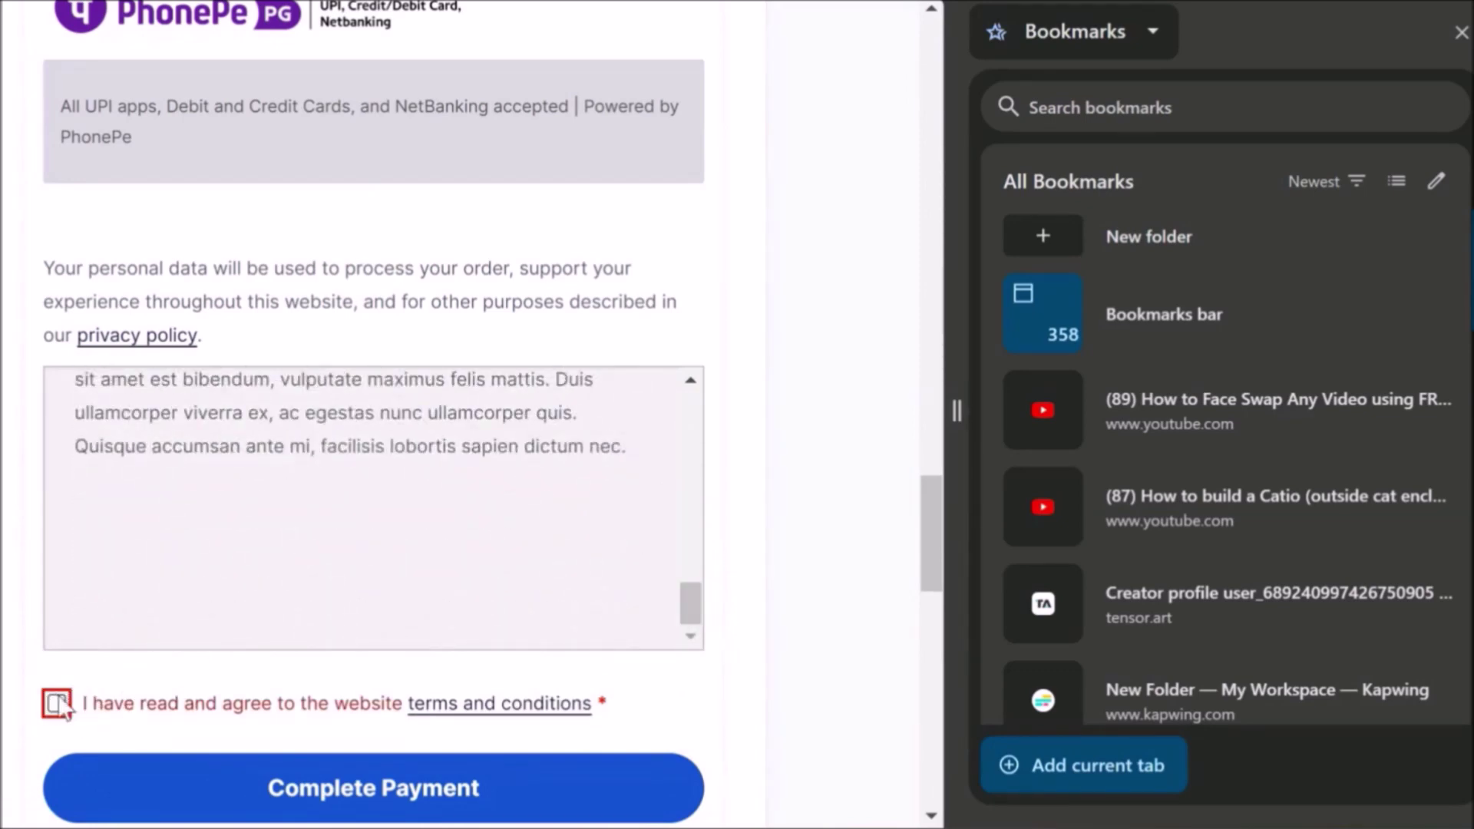
{"action": "left_click", "coordinate": [57, 704]}
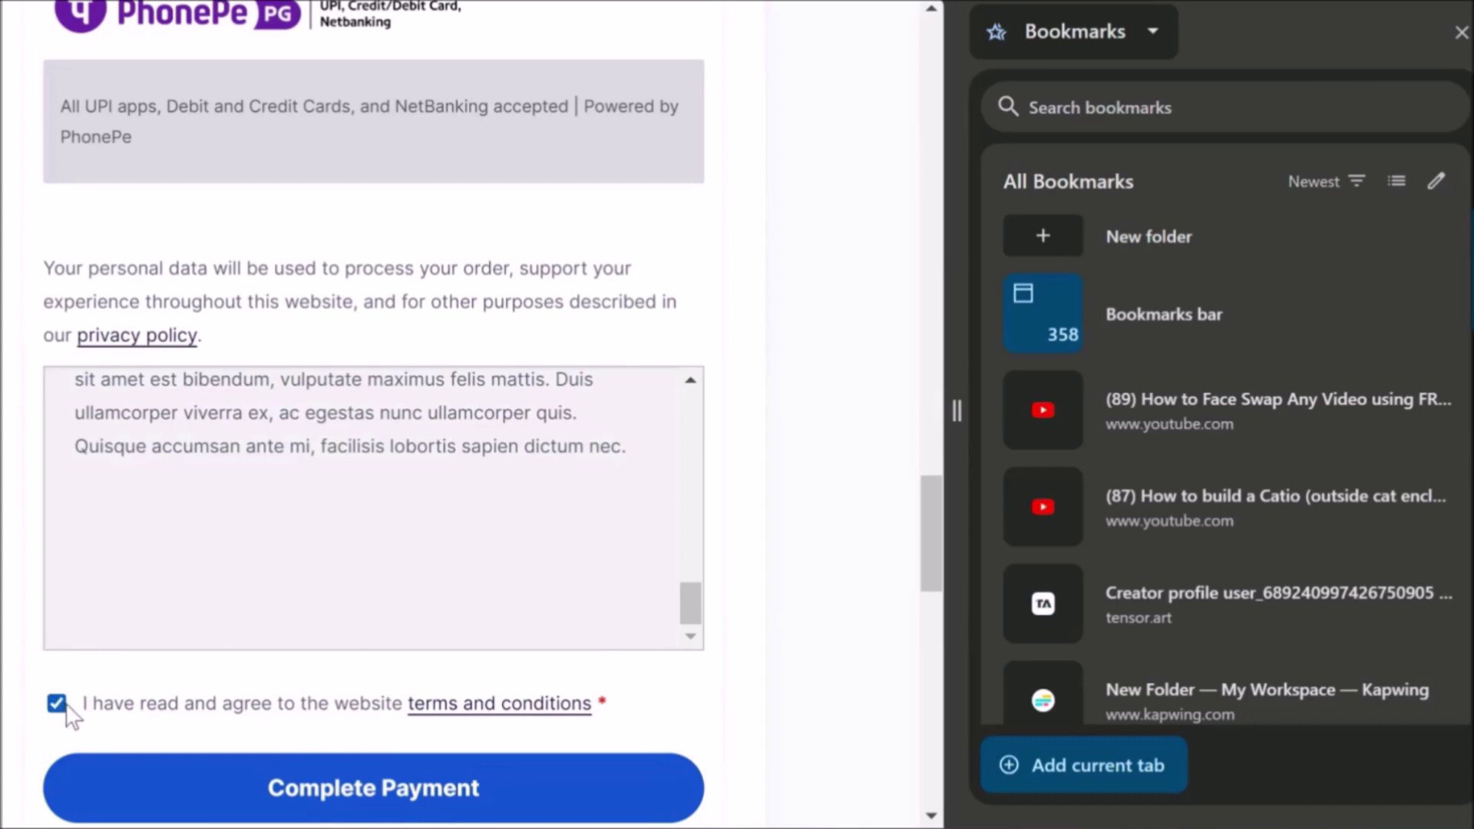
{"action": "left_click", "coordinate": [530, 705]}
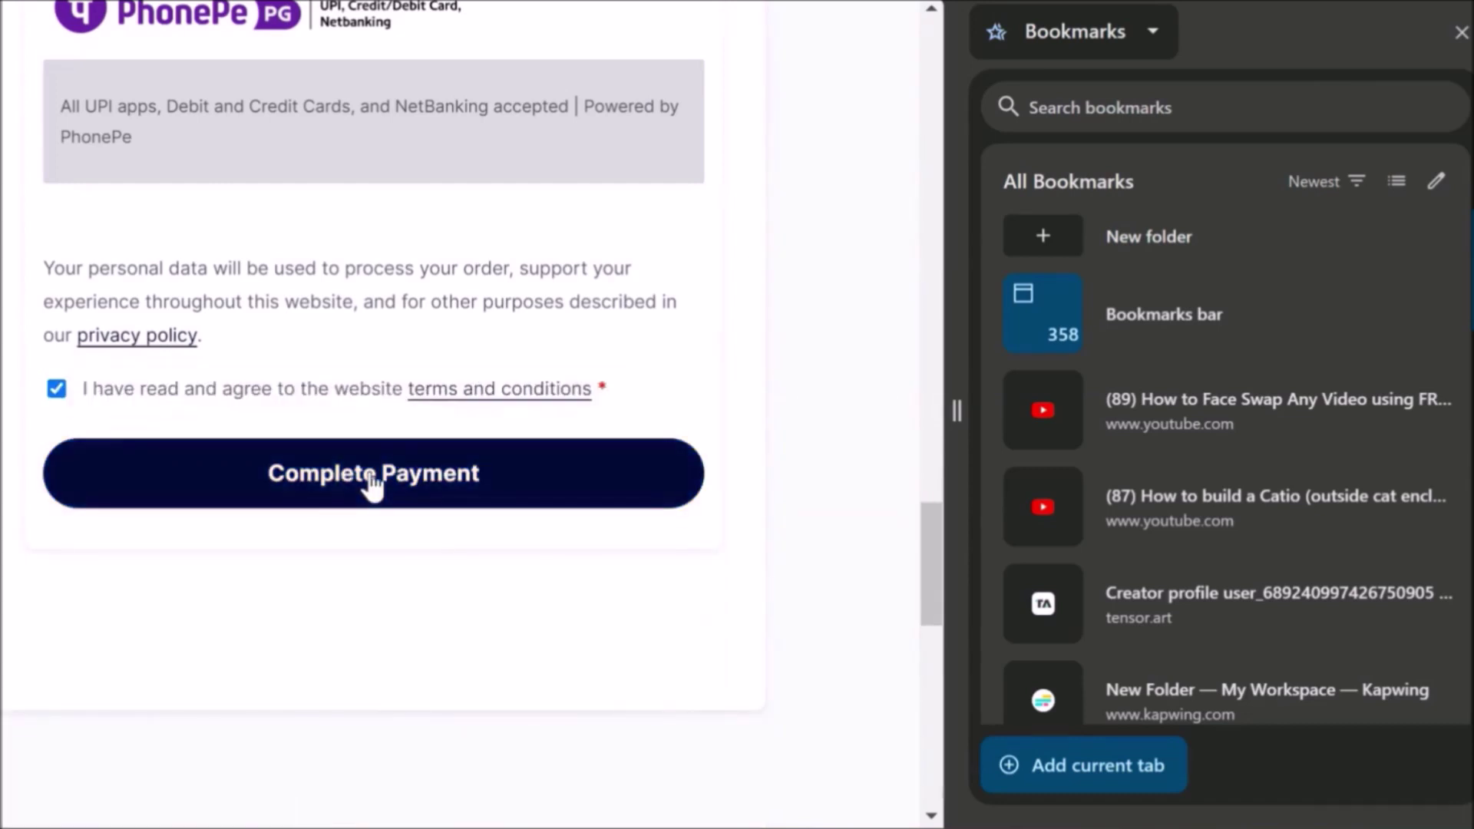
Step: Place the order with Complete Payment and wait for the ₹999.5 PhonePe QR-code popup
{"action": "left_click", "coordinate": [372, 482]}
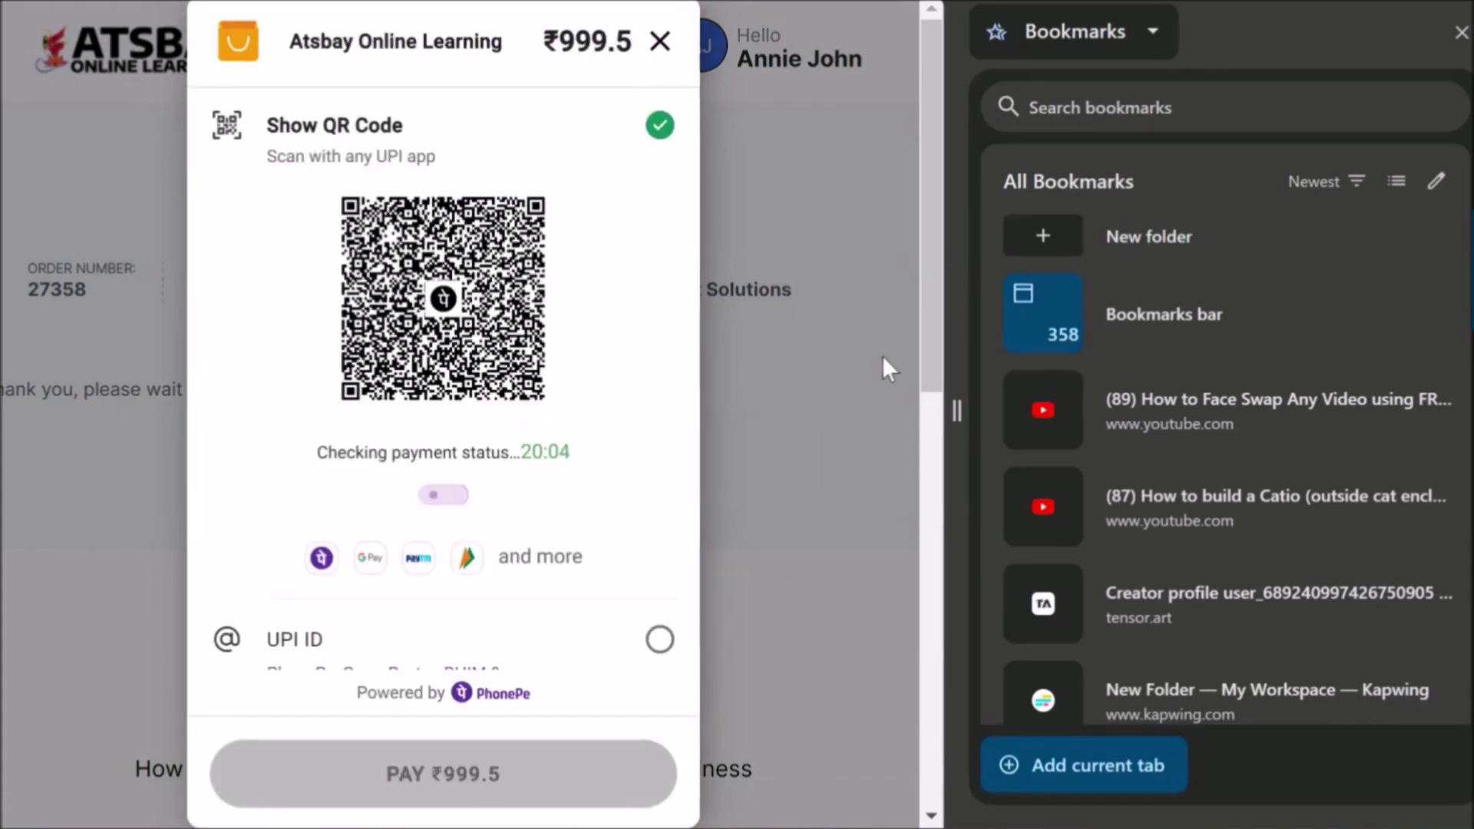
{"action": "left_click_drag", "start_coordinate": [929, 363], "coordinate": [933, 379]}
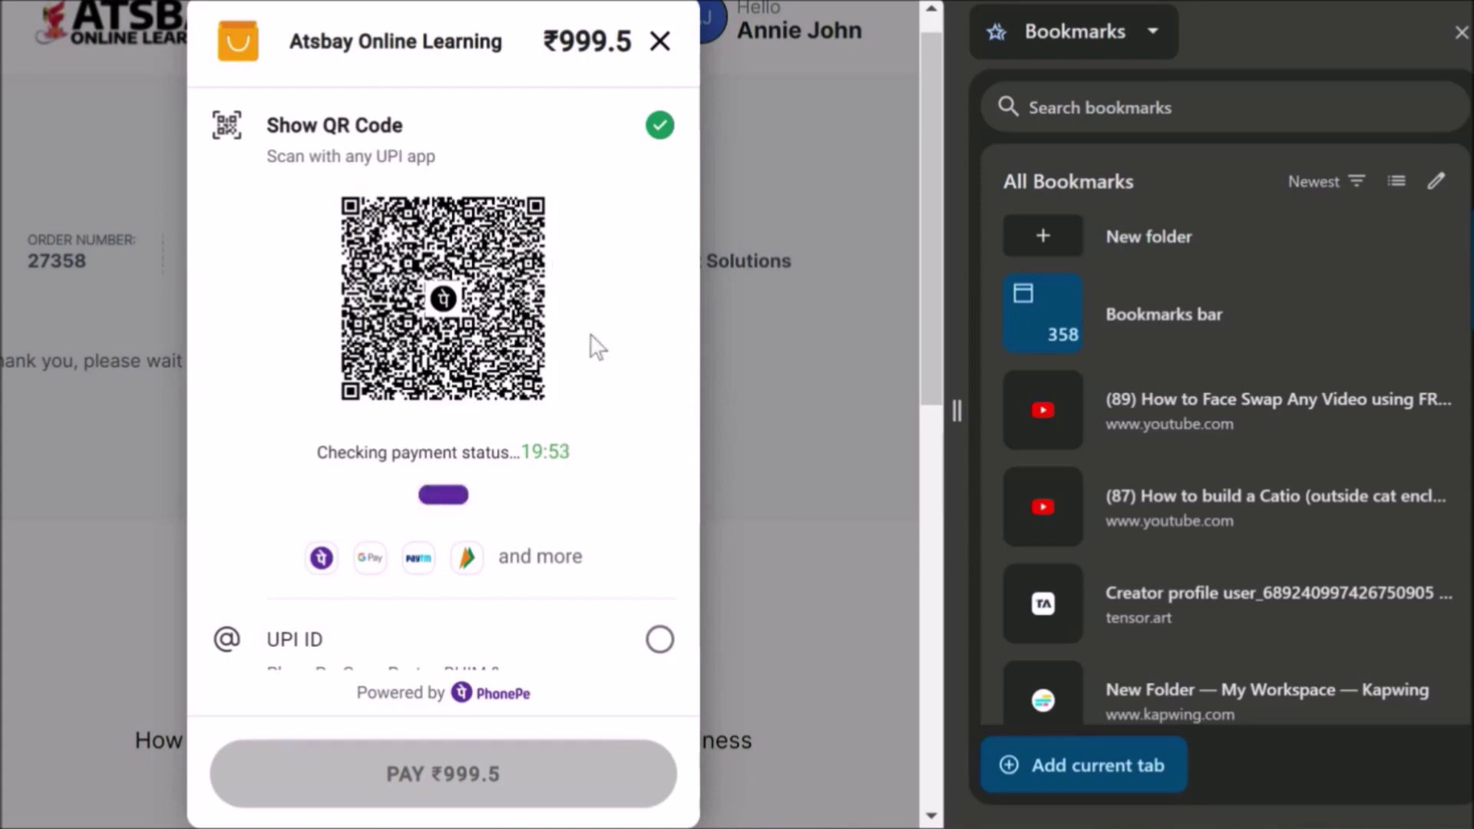
{"action": "scroll", "coordinate": [618, 329], "scroll_direction": "down", "scroll_amount": 2}
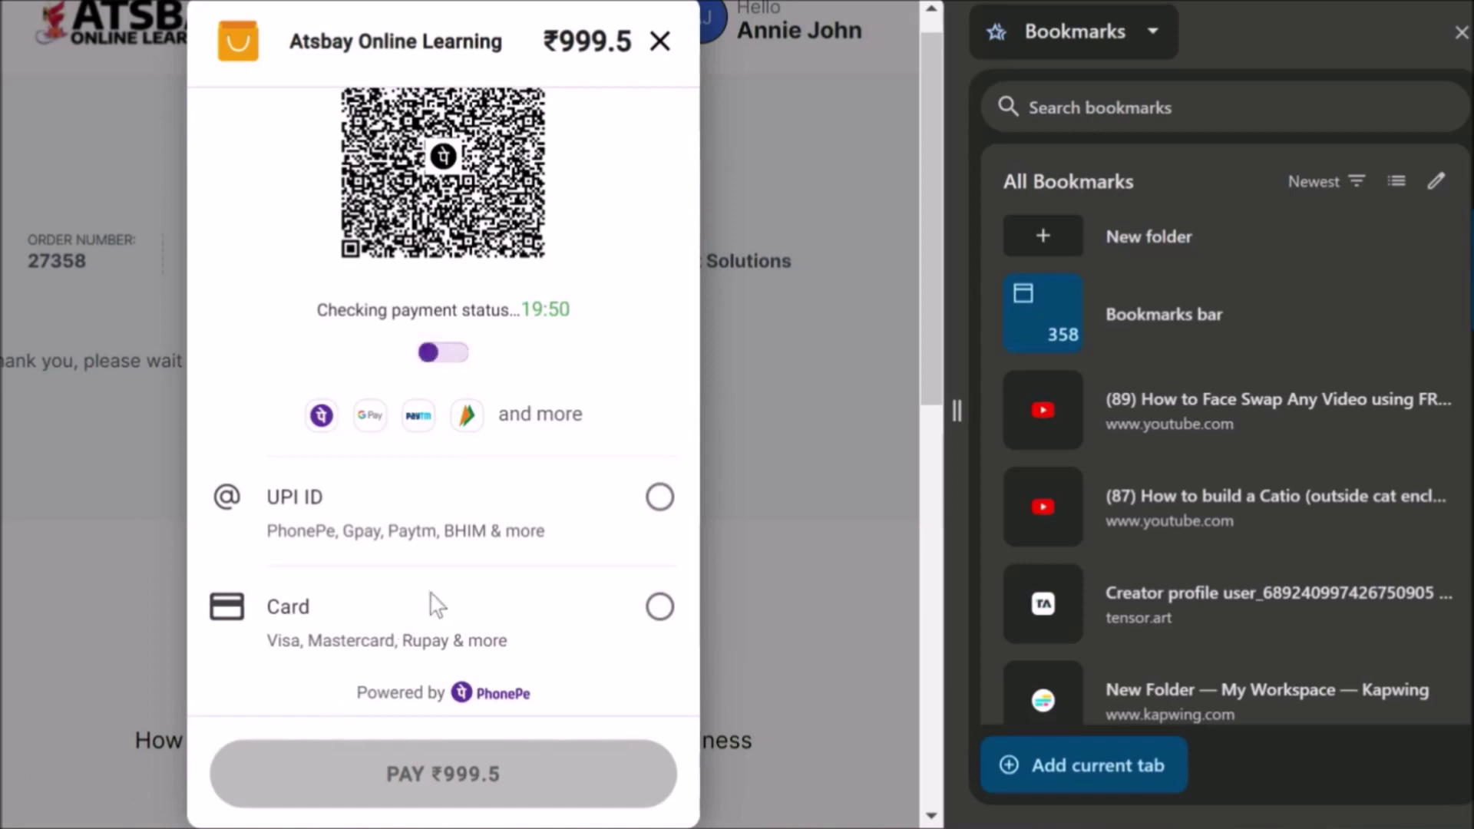
{"action": "scroll", "coordinate": [494, 540], "scroll_direction": "down", "scroll_amount": 2}
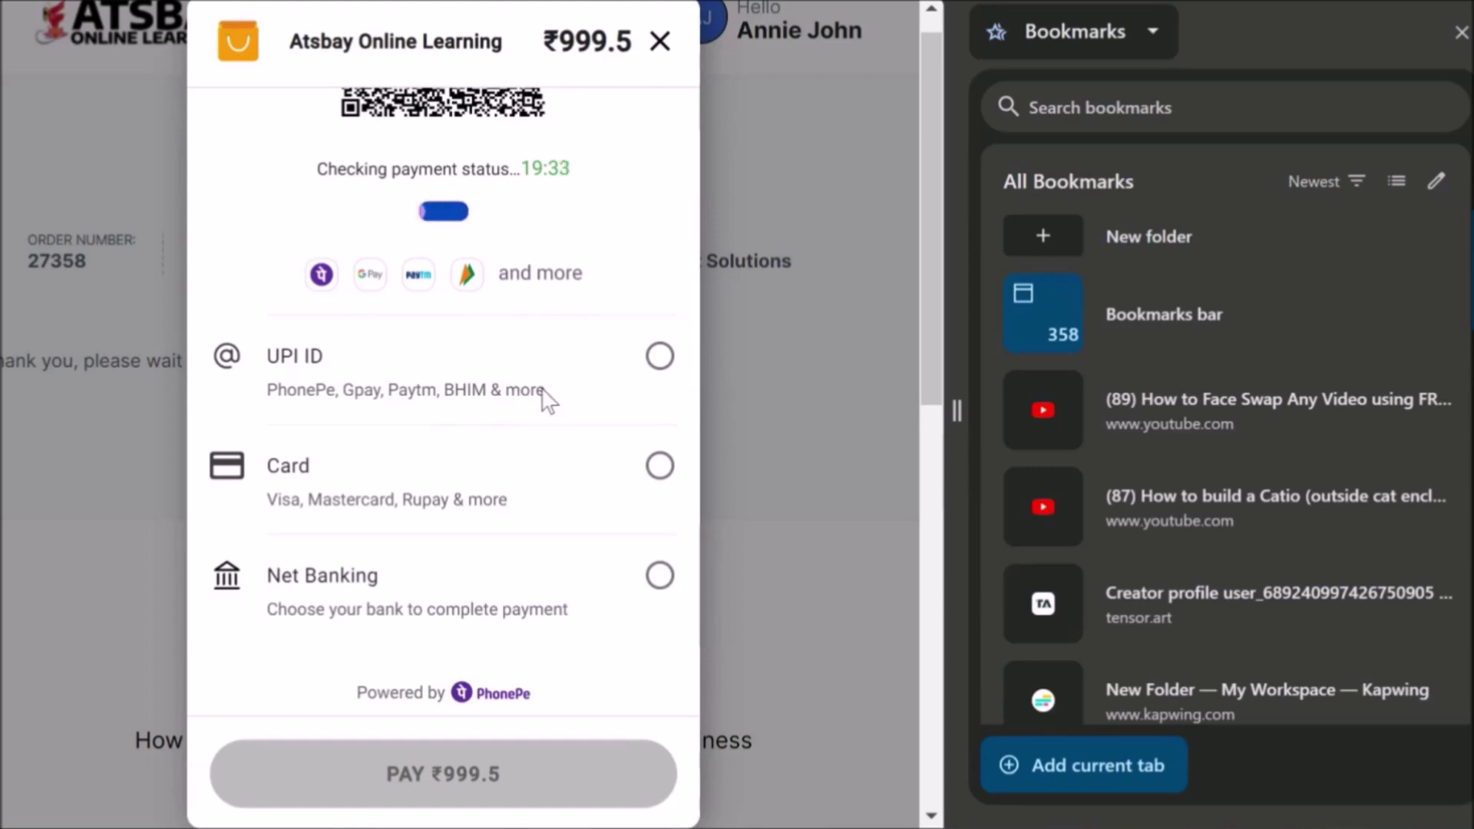
{"action": "scroll", "coordinate": [543, 401], "scroll_direction": "down", "scroll_amount": 2}
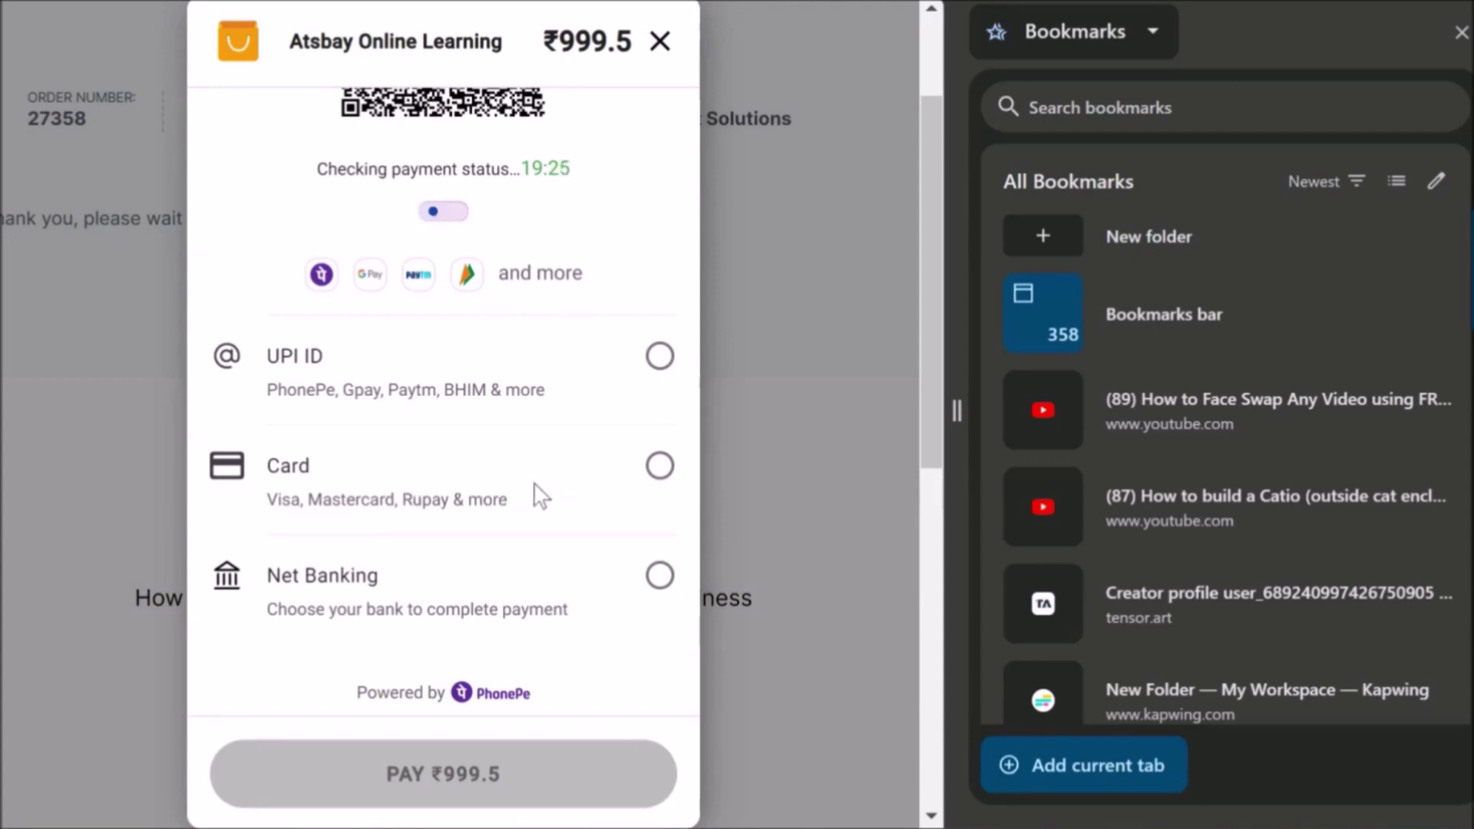
{"action": "scroll", "coordinate": [530, 538], "scroll_direction": "down", "scroll_amount": 2}
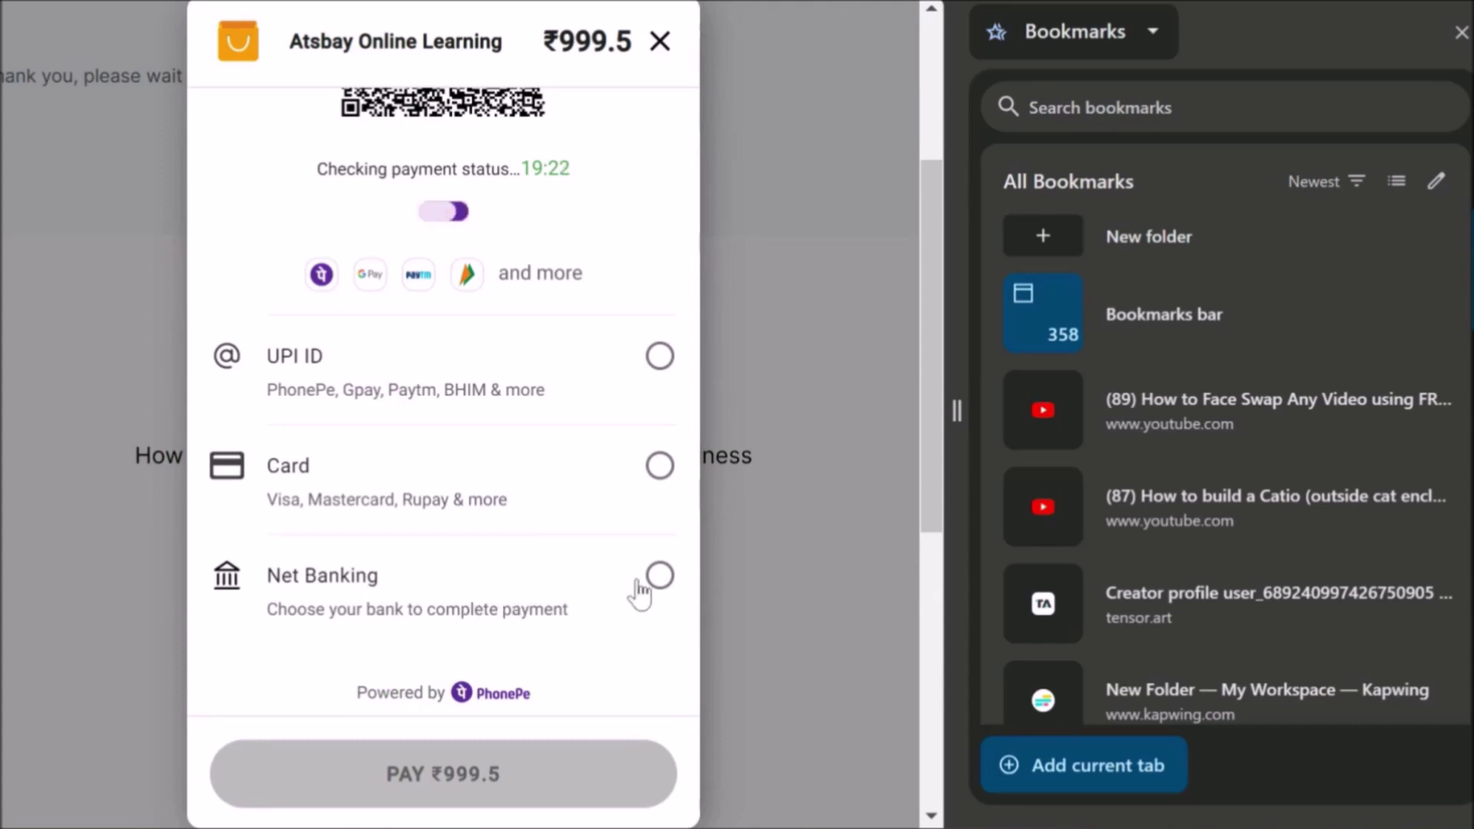
{"action": "scroll", "coordinate": [499, 422], "scroll_direction": "up", "scroll_amount": 2}
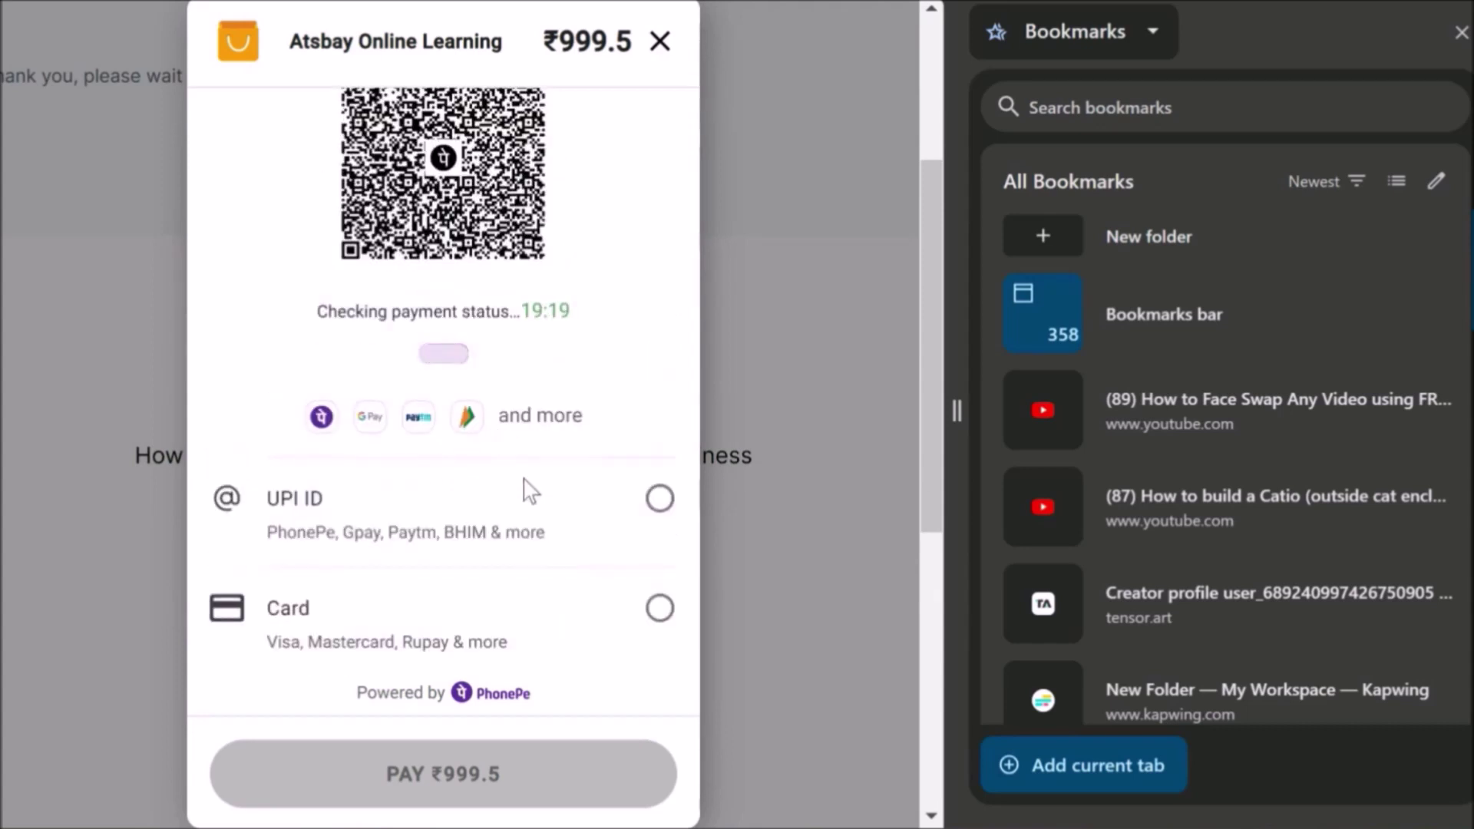
{"action": "scroll", "coordinate": [522, 476], "scroll_direction": "down", "scroll_amount": 2}
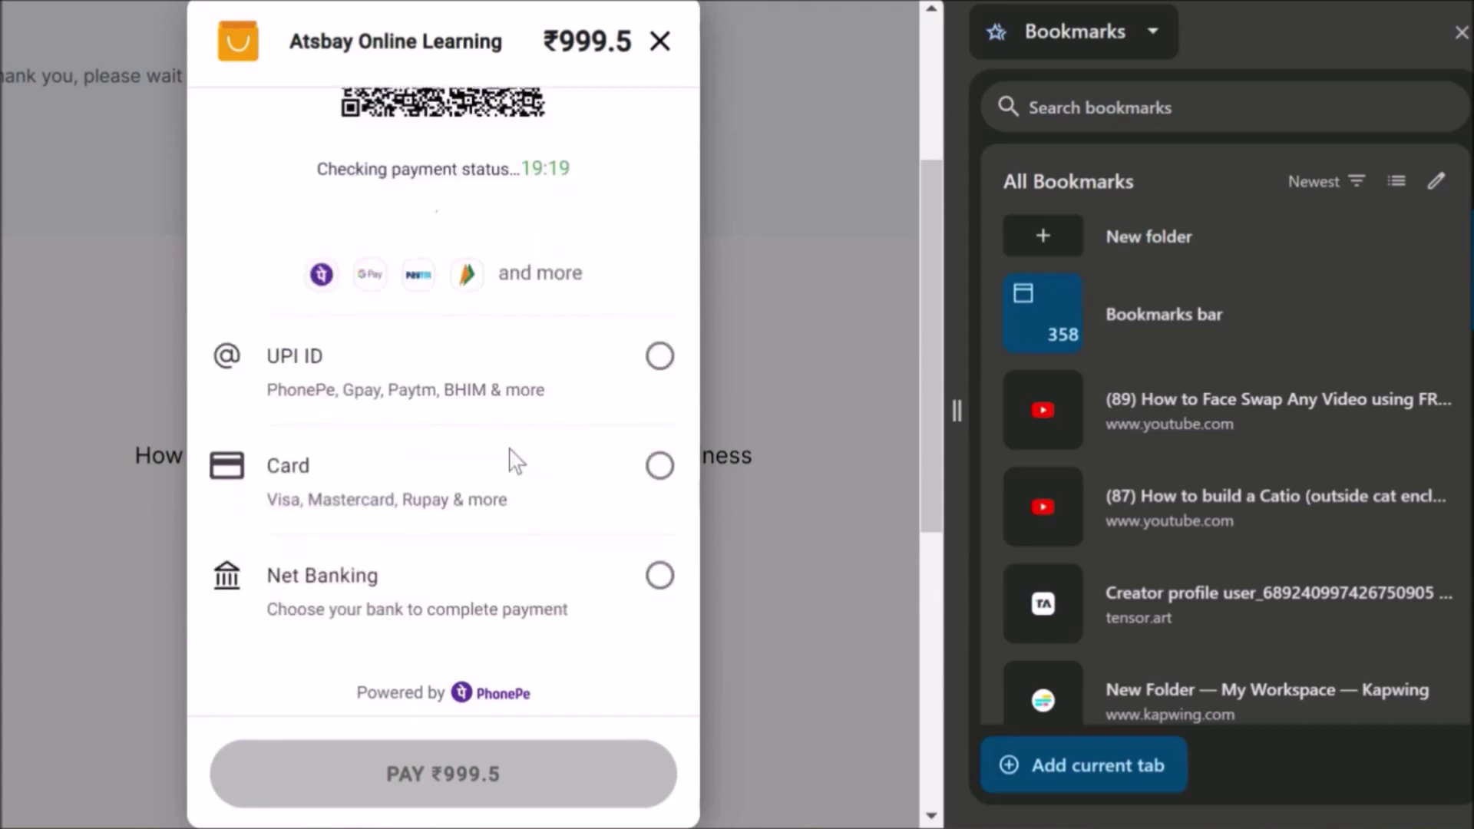
{"action": "left_click", "coordinate": [663, 358]}
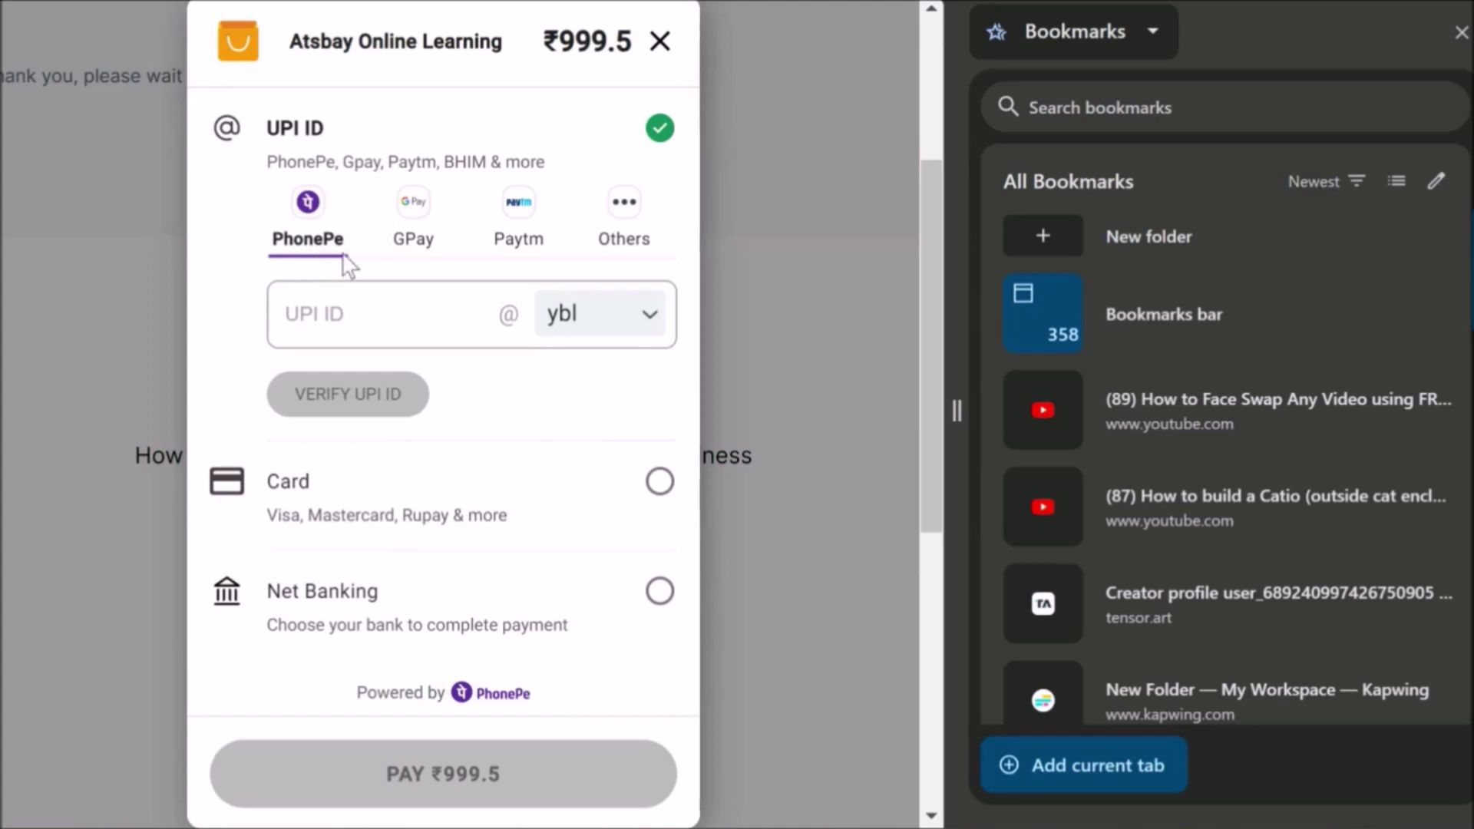
{"action": "left_click", "coordinate": [417, 212]}
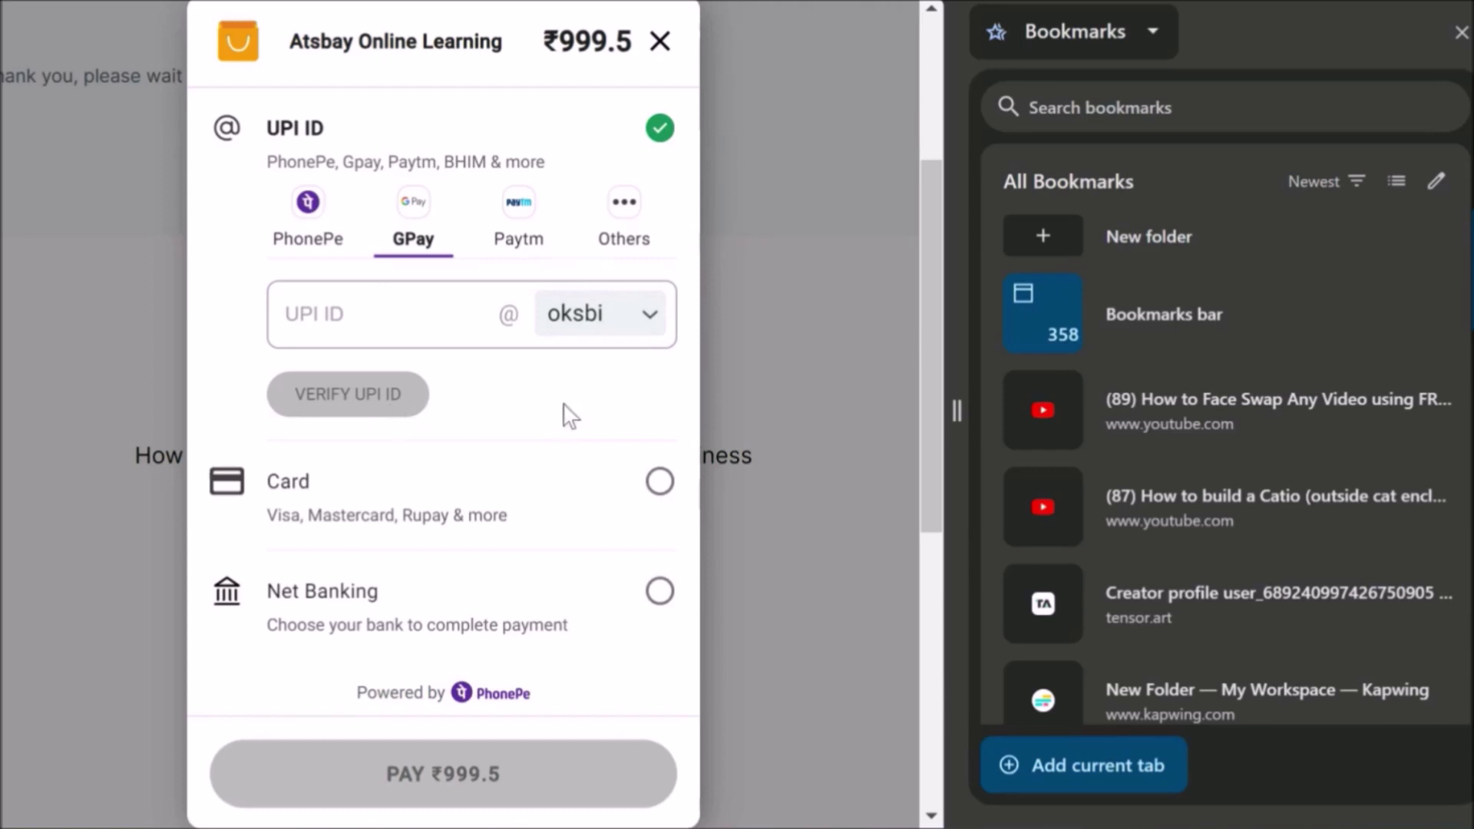
{"action": "scroll", "coordinate": [572, 413], "scroll_direction": "down", "scroll_amount": 1}
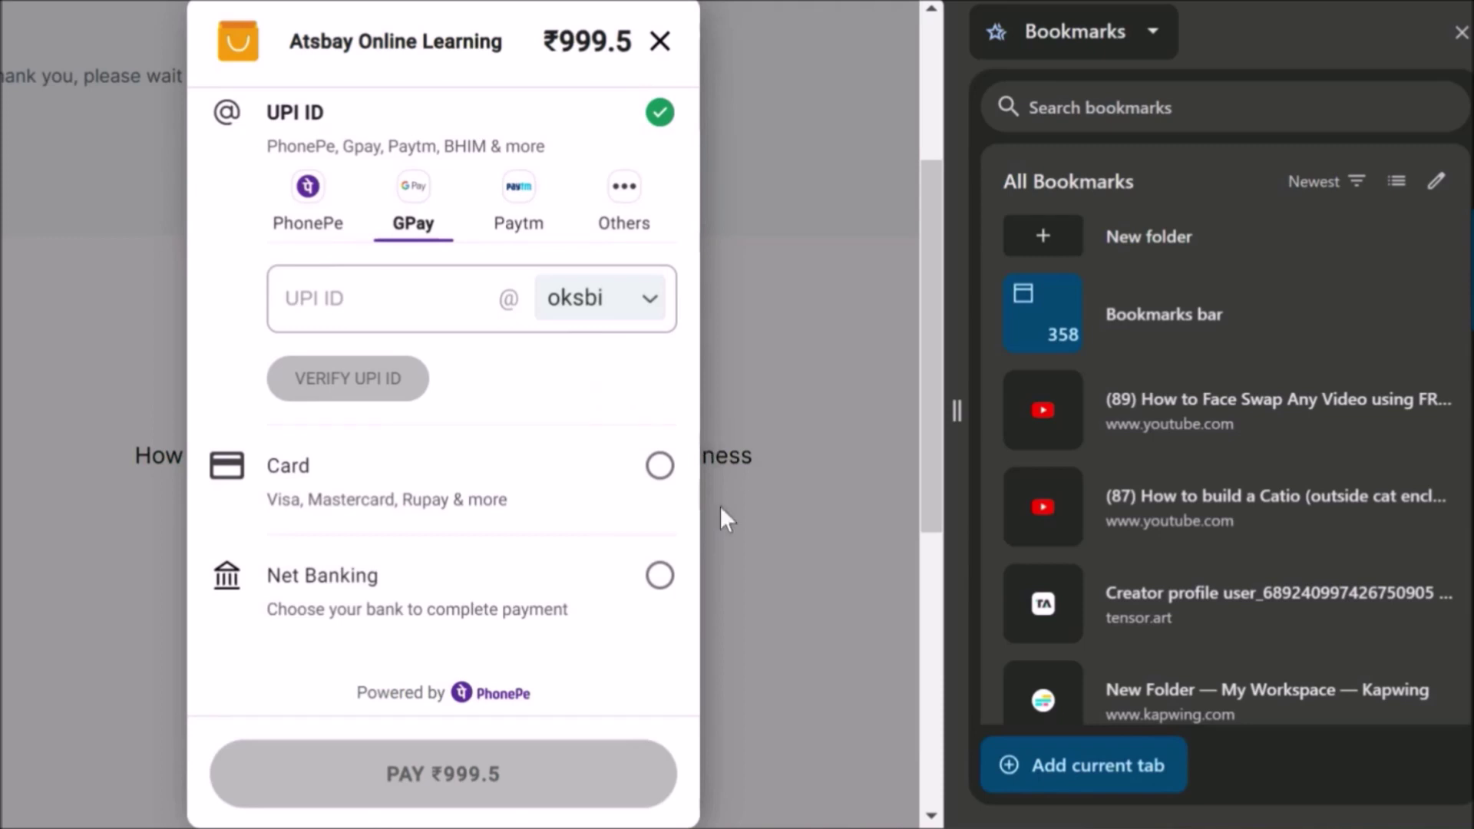
{"action": "scroll", "coordinate": [520, 572], "scroll_direction": "down", "scroll_amount": 5}
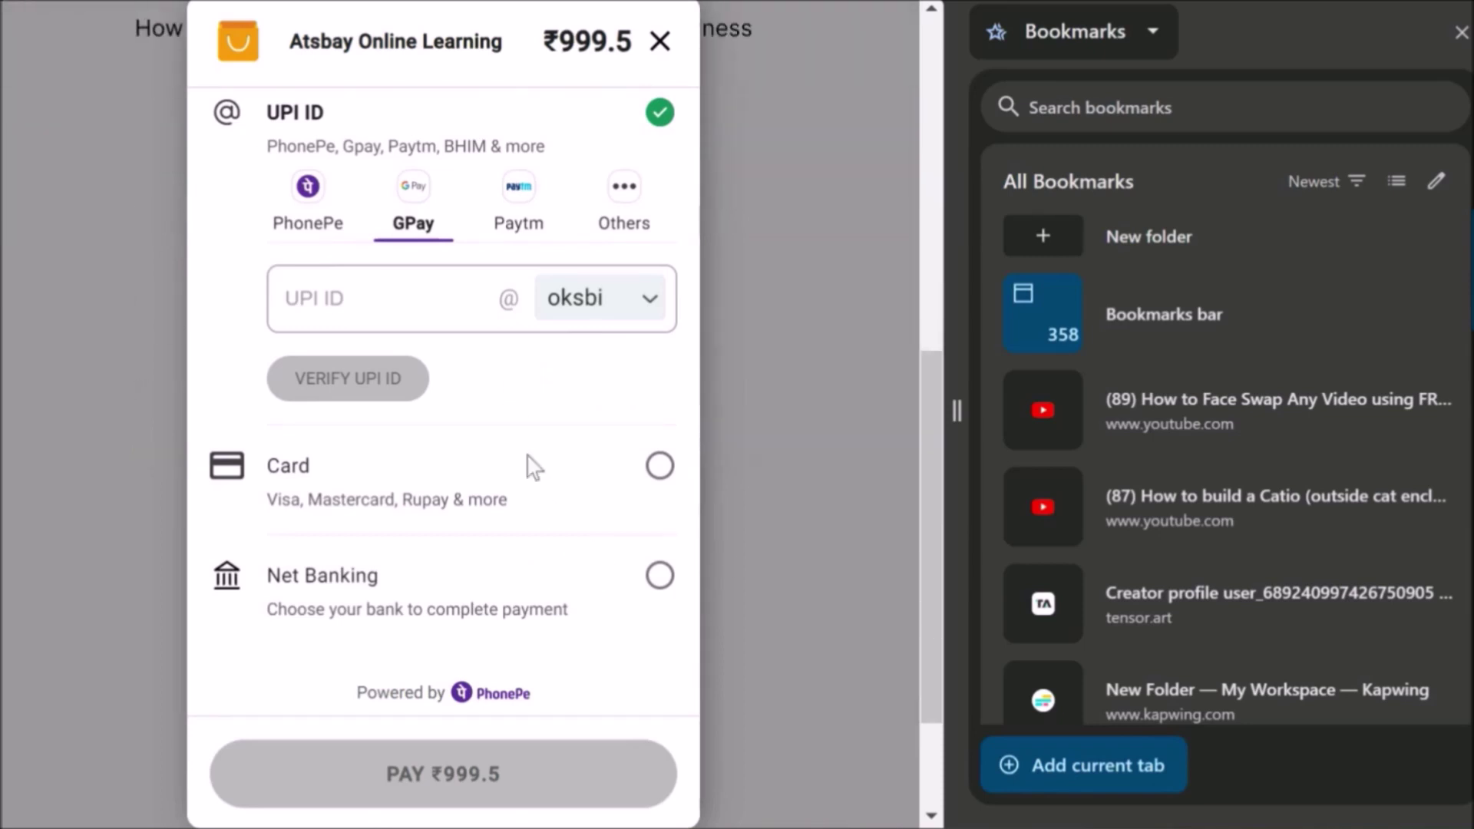